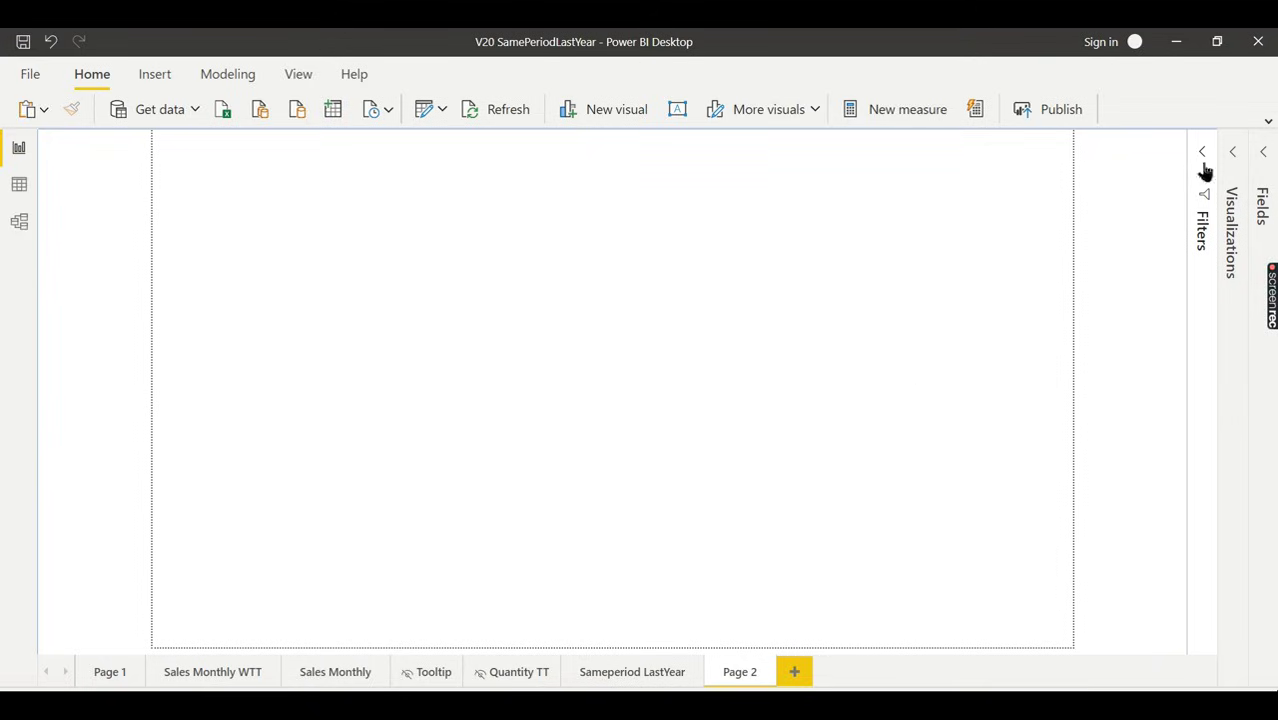
- Add Sales Amount from the Sales table to a new visual on the blank page
left_click(1265, 152)
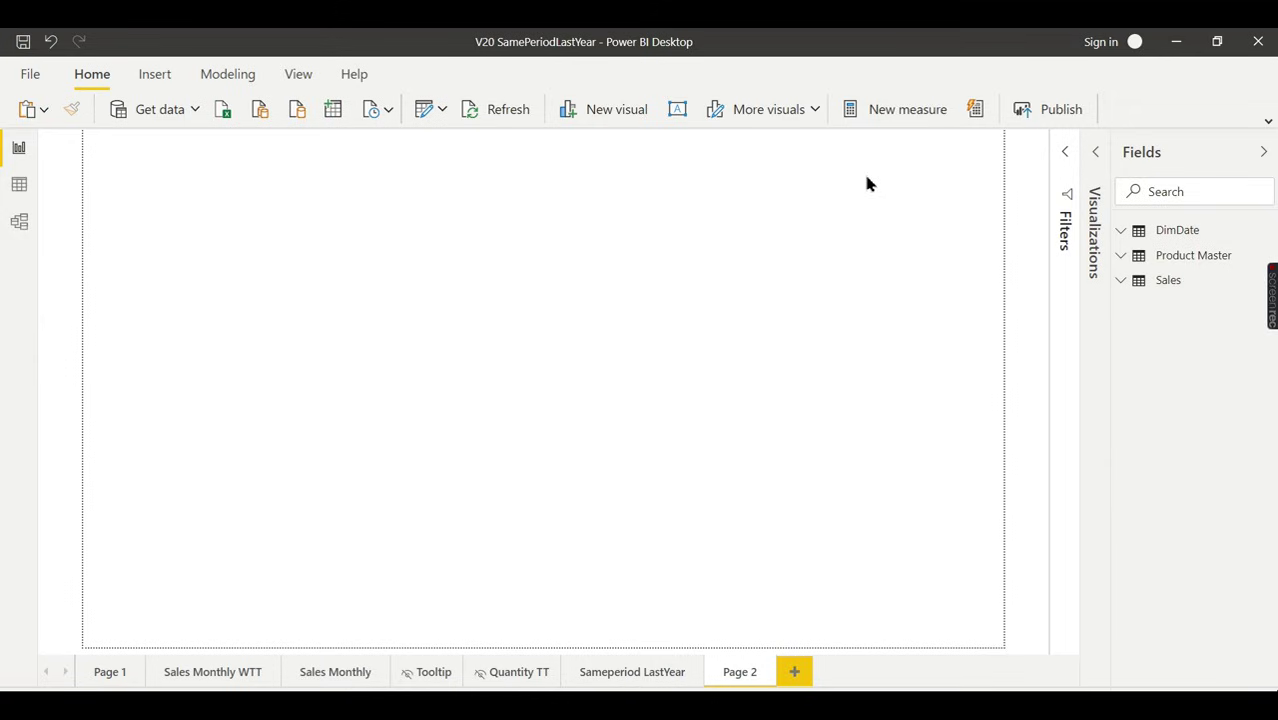
left_click(1135, 286)
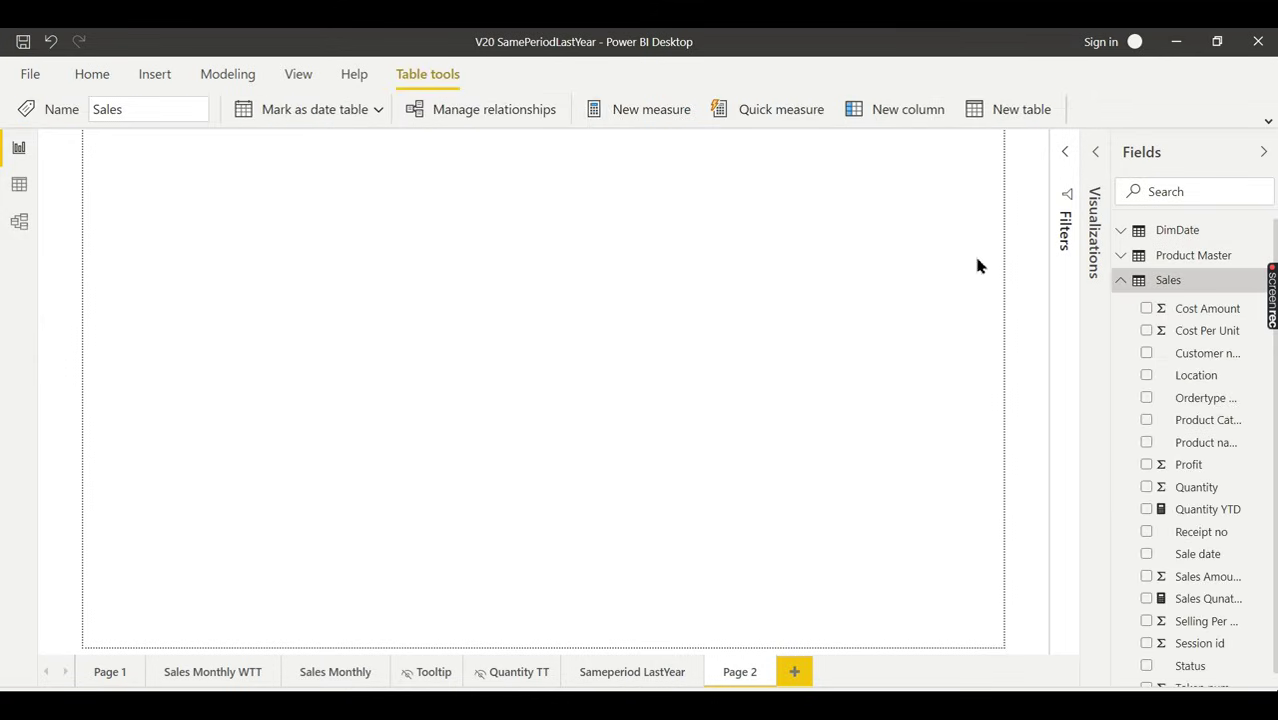
left_click(1150, 577)
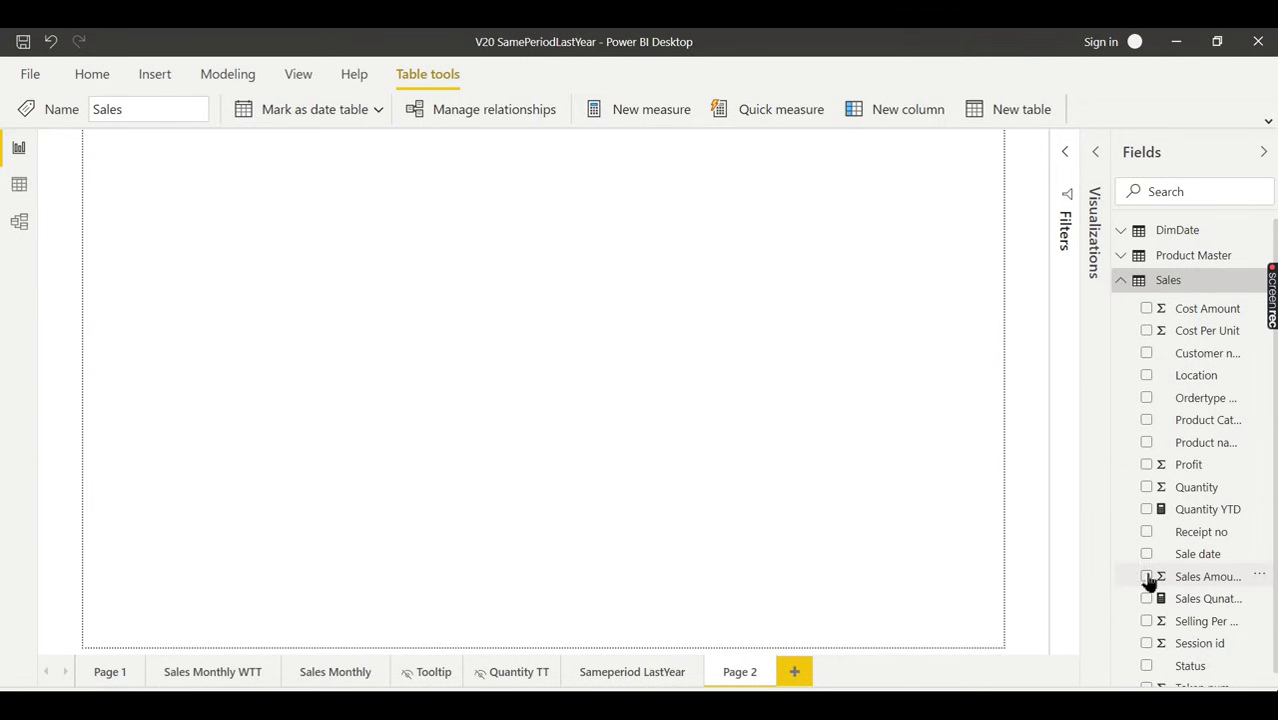
left_click(1119, 283)
- Add the DimDate table's Date Hierarchy to the Sales Amount chart and enlarge the chart slightly
left_click(1125, 230)
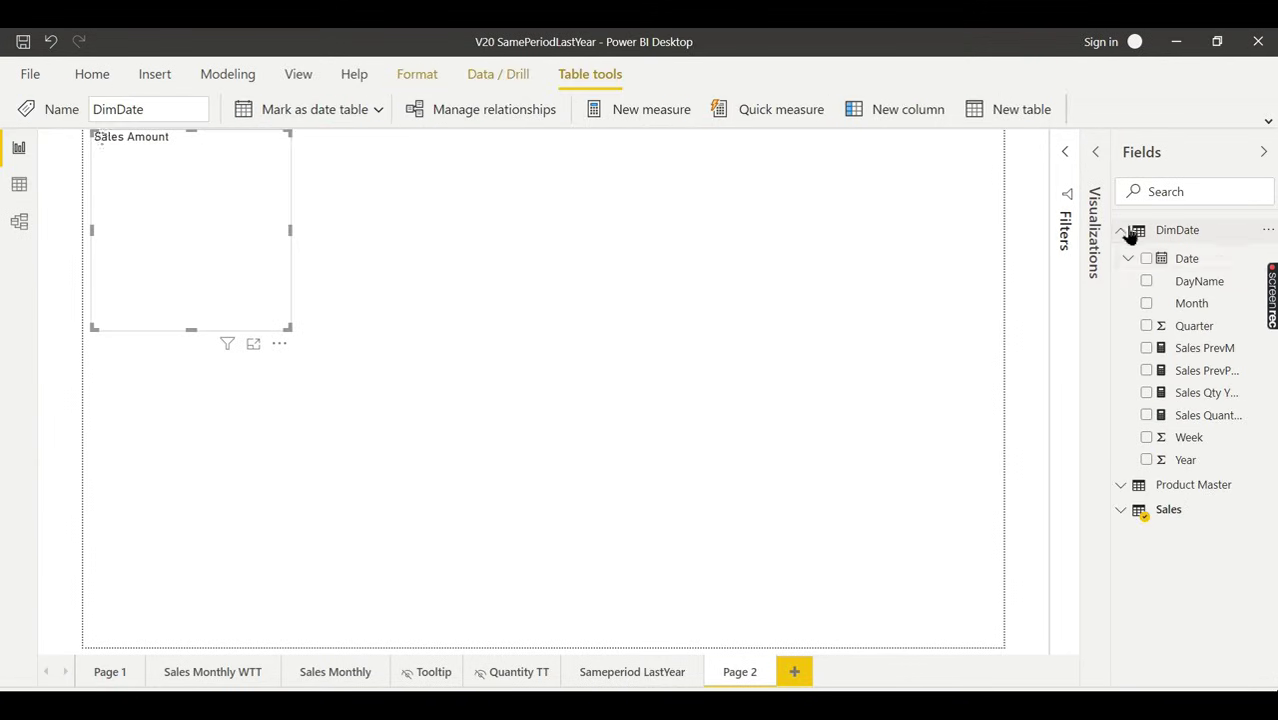
left_click(1138, 260)
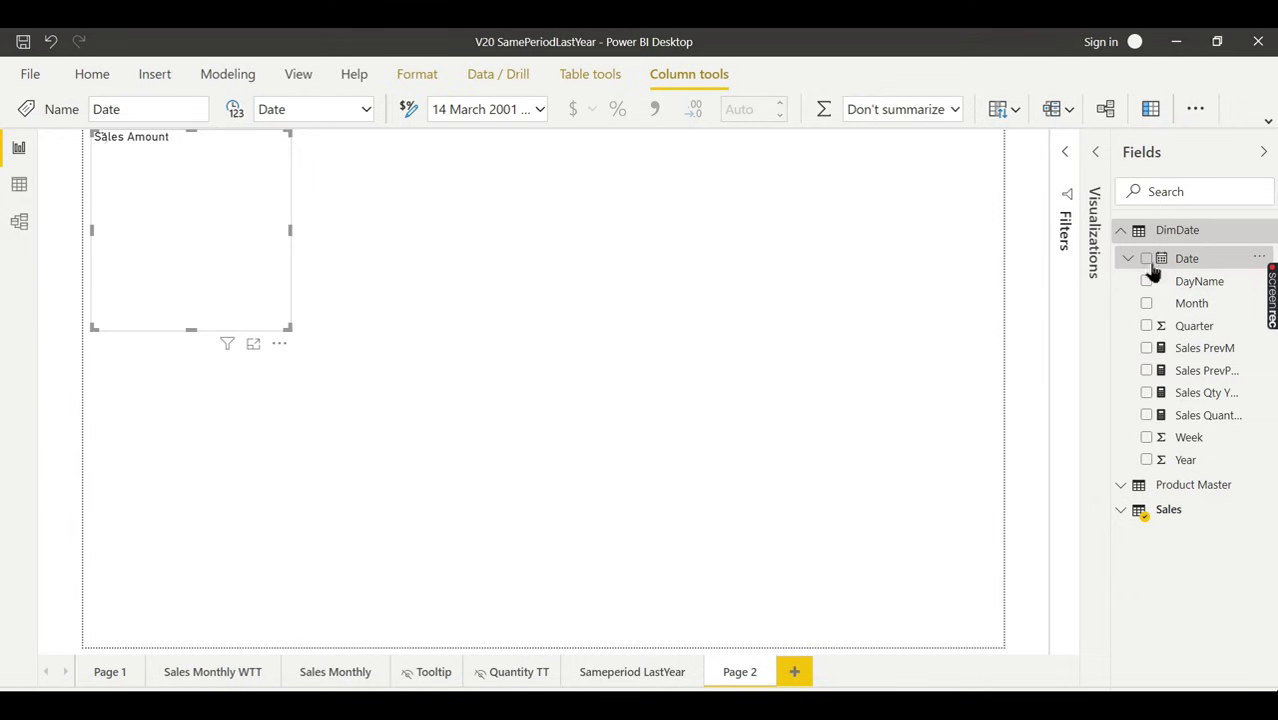
left_click(1128, 260)
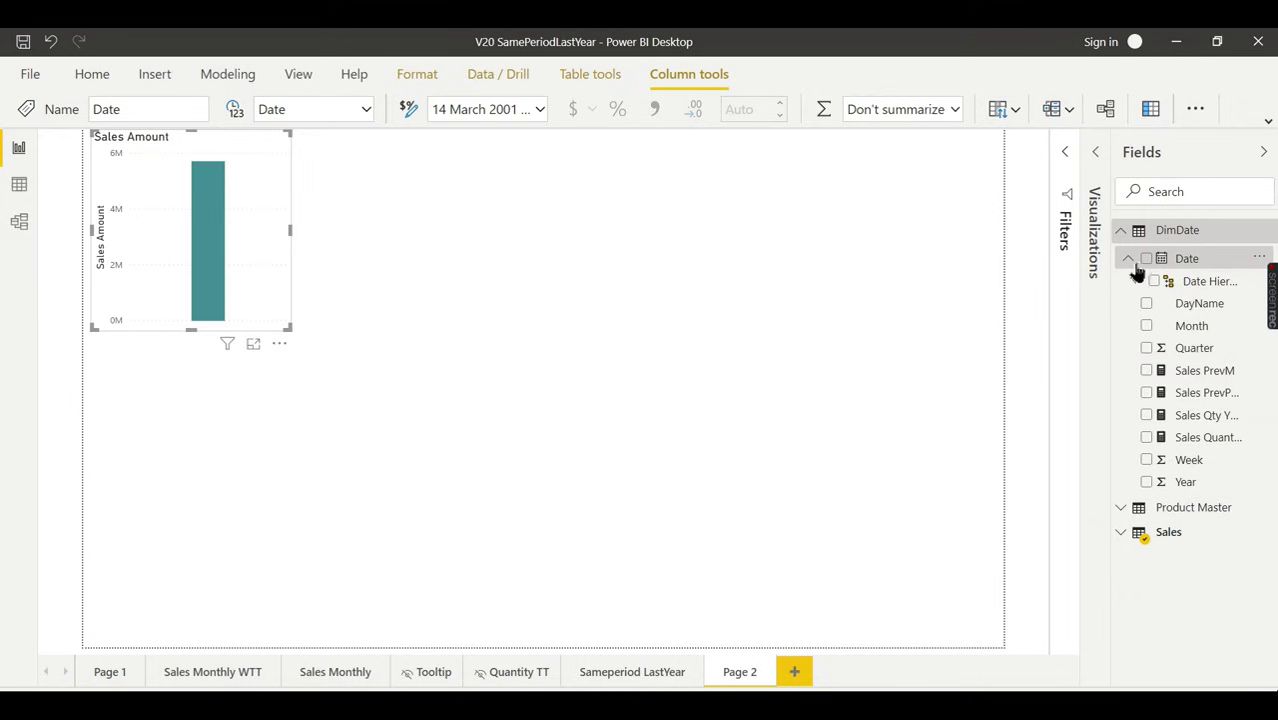
left_click(1153, 281)
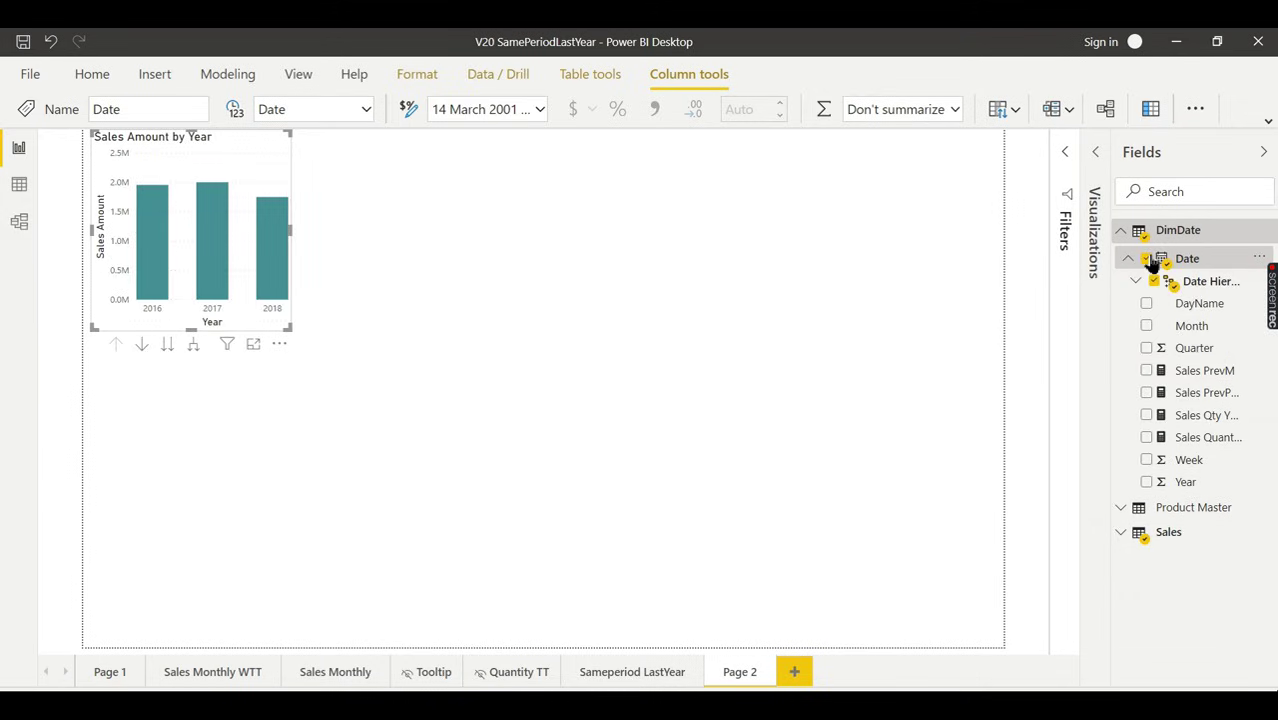
left_click_drag(291, 330, 366, 376)
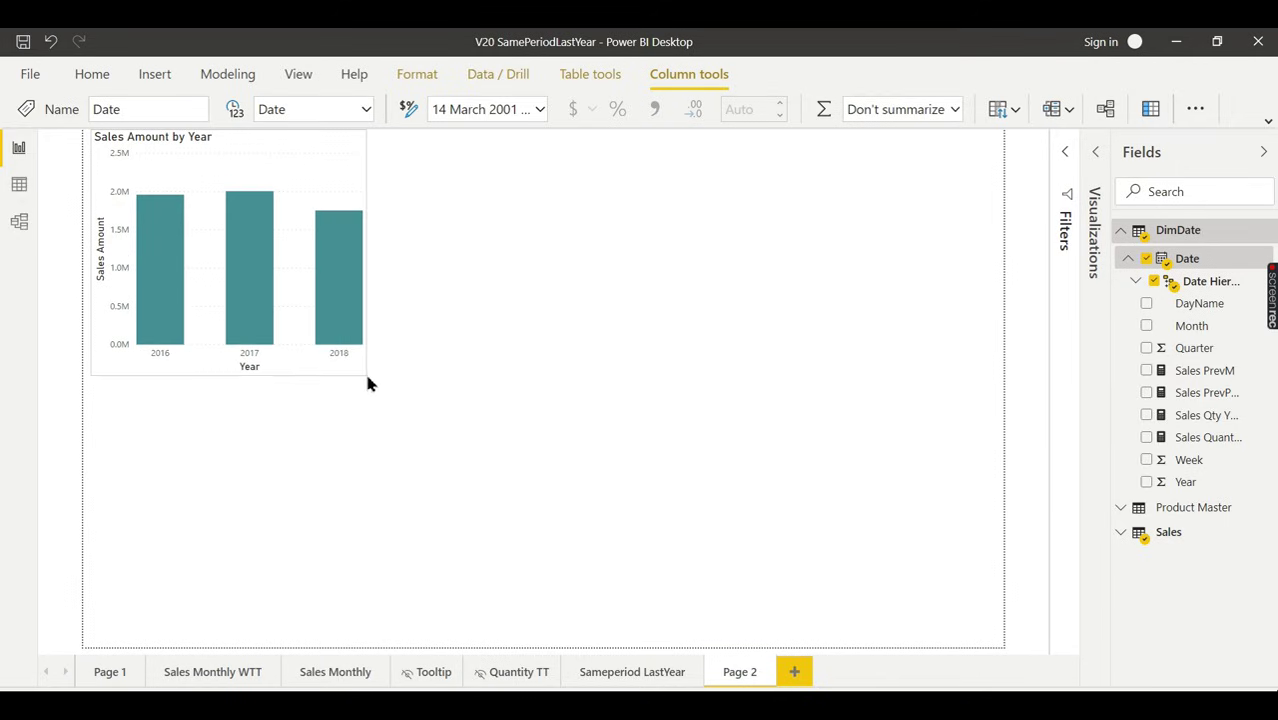
- Convert the chart to a table visual, remove the Day level from its date hierarchy and widen it
left_click(1065, 151)
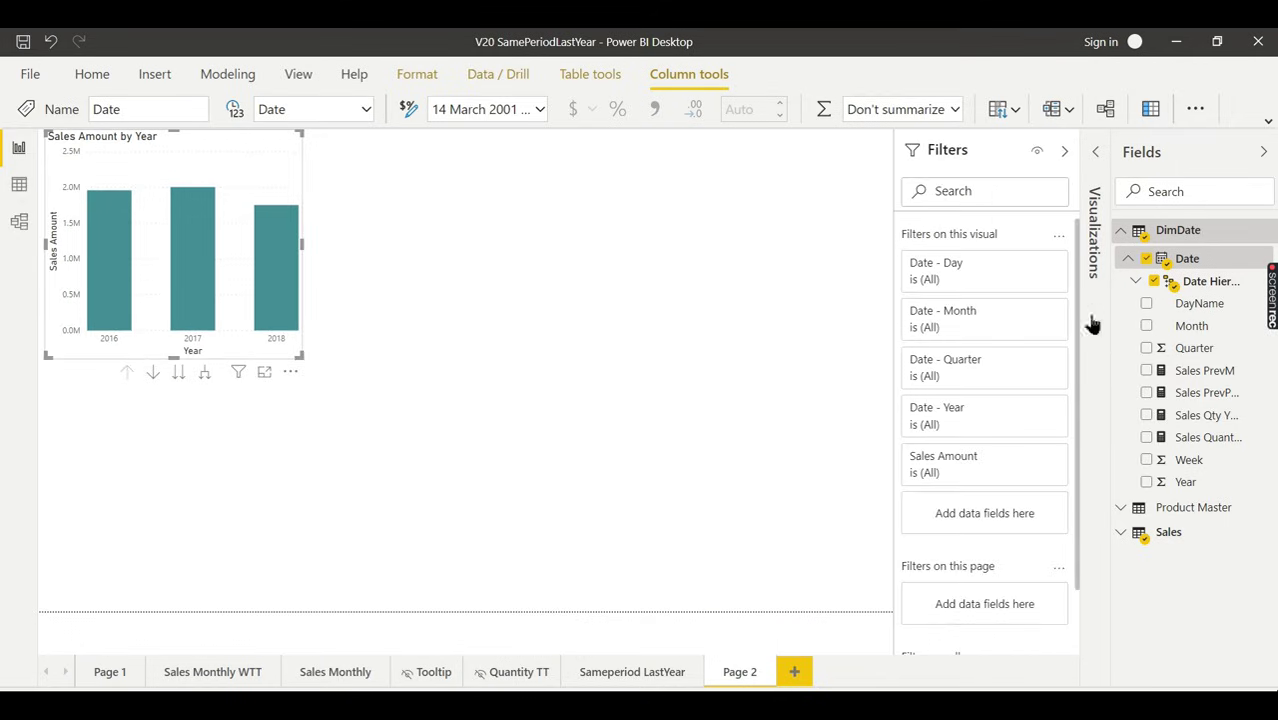
left_click(1096, 151)
left_click(986, 278)
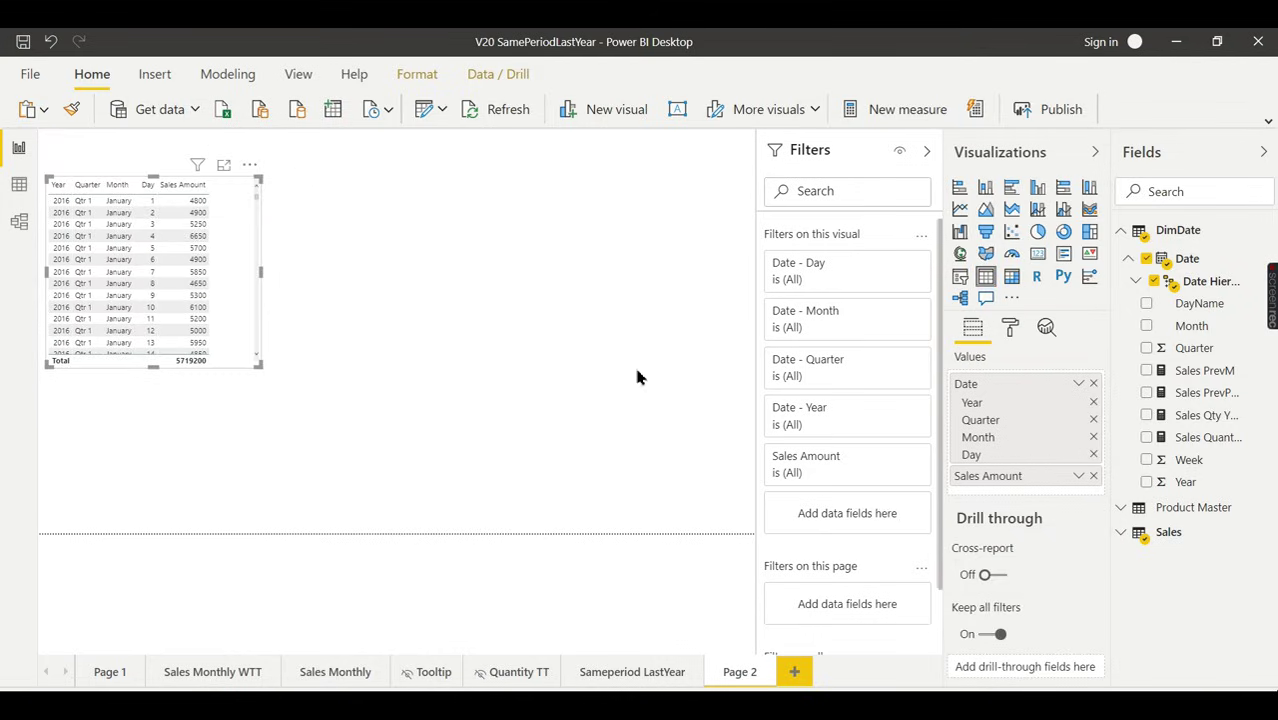
left_click(1093, 455)
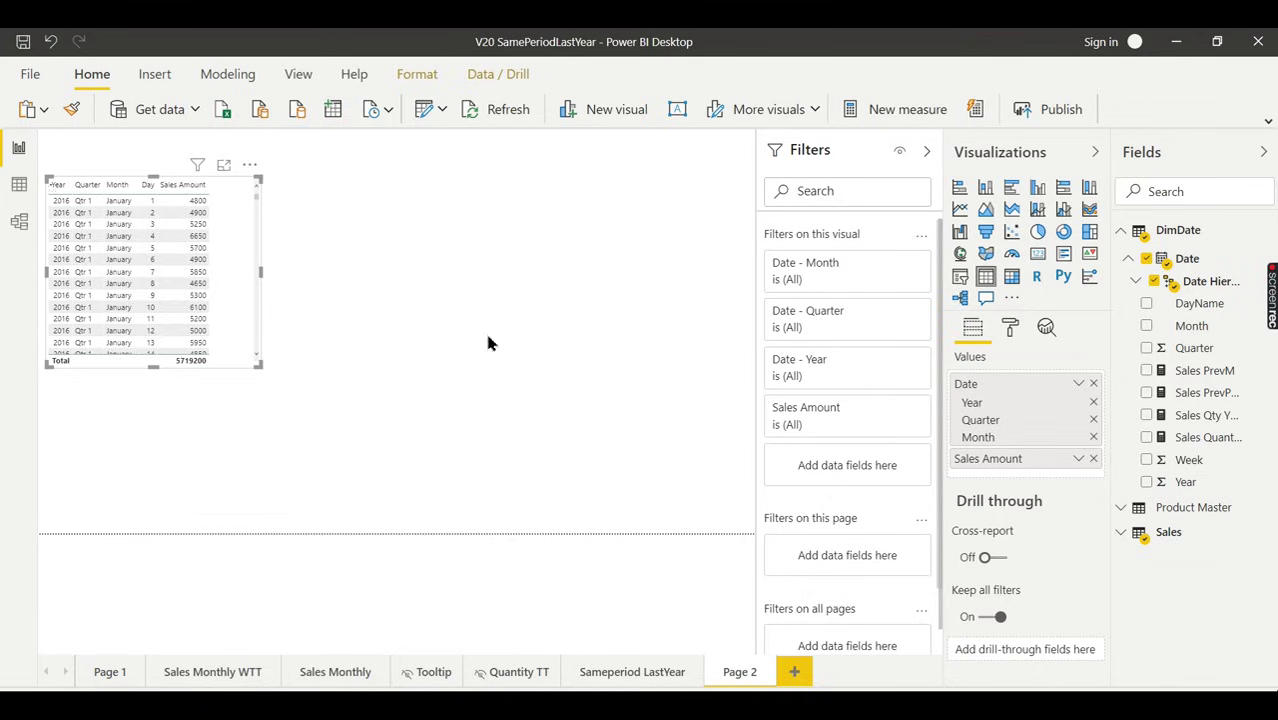
left_click_drag(260, 178, 307, 173)
- Set the text size of the table visual's values to 15 pt
left_click(1010, 328)
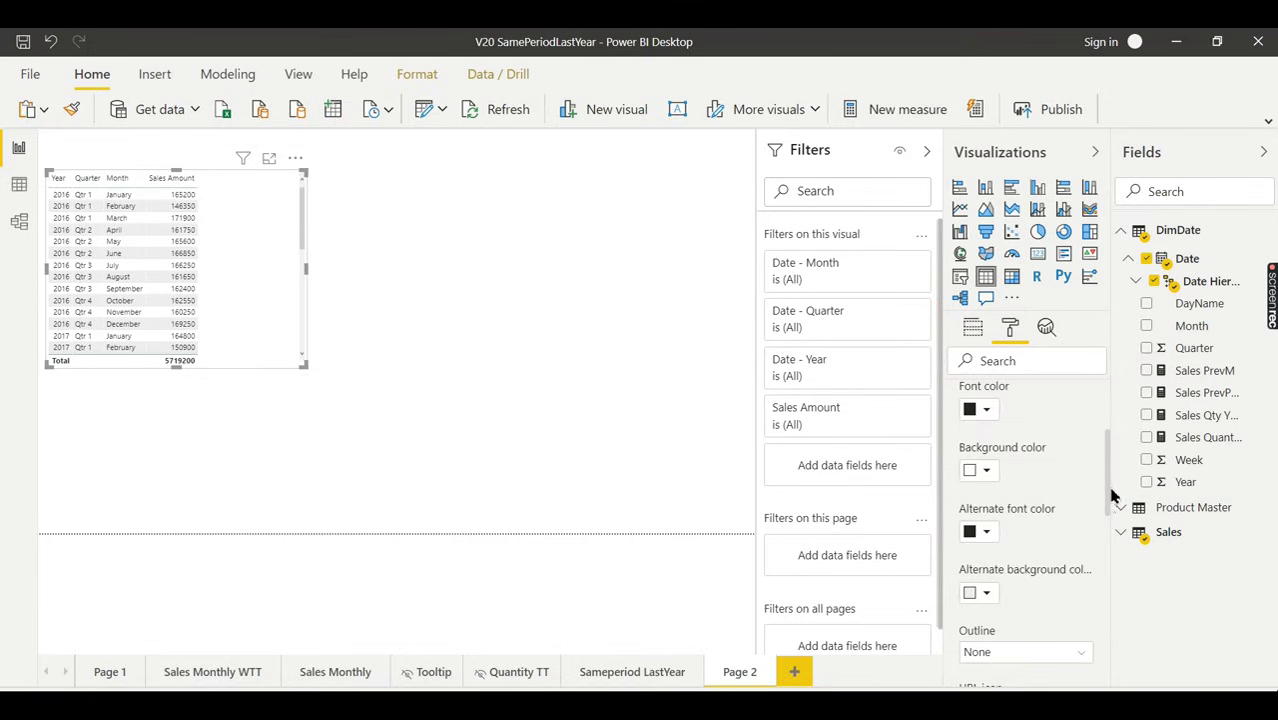
scroll(1112, 515, "down", 3)
scroll(1108, 508, "up", 1)
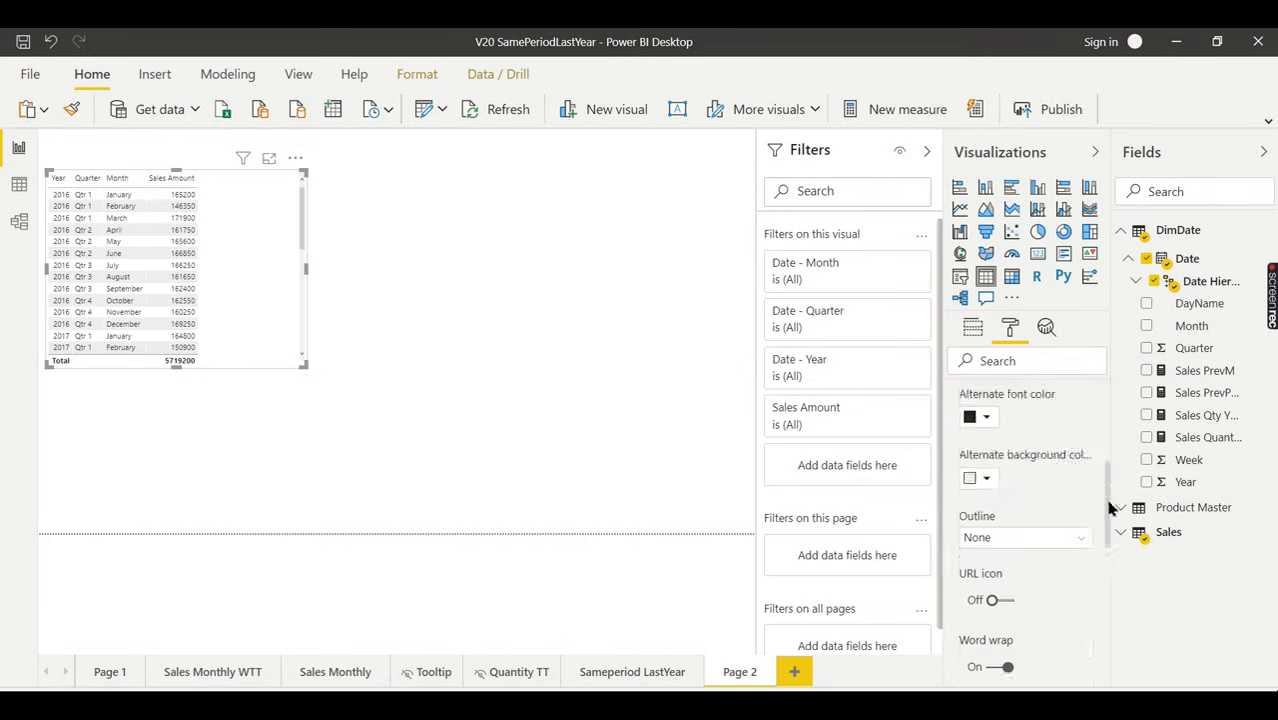
scroll(1109, 520, "up", 3)
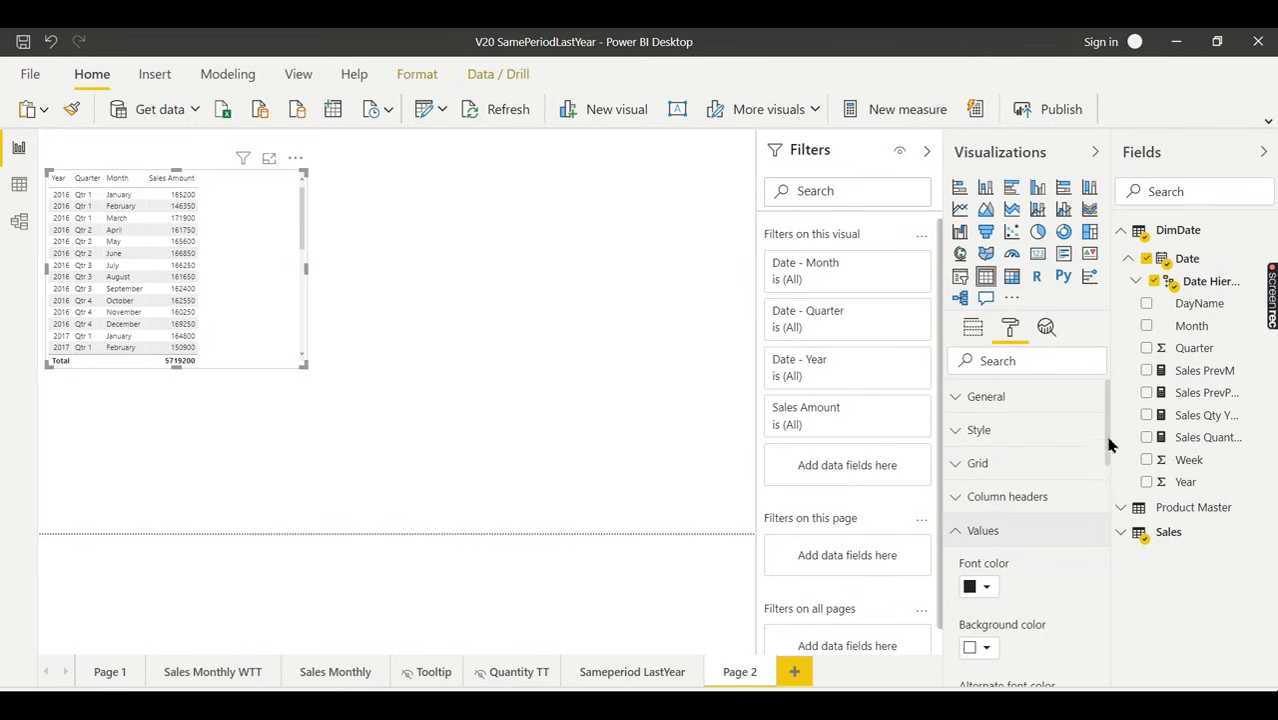
scroll(1110, 460, "down", 4)
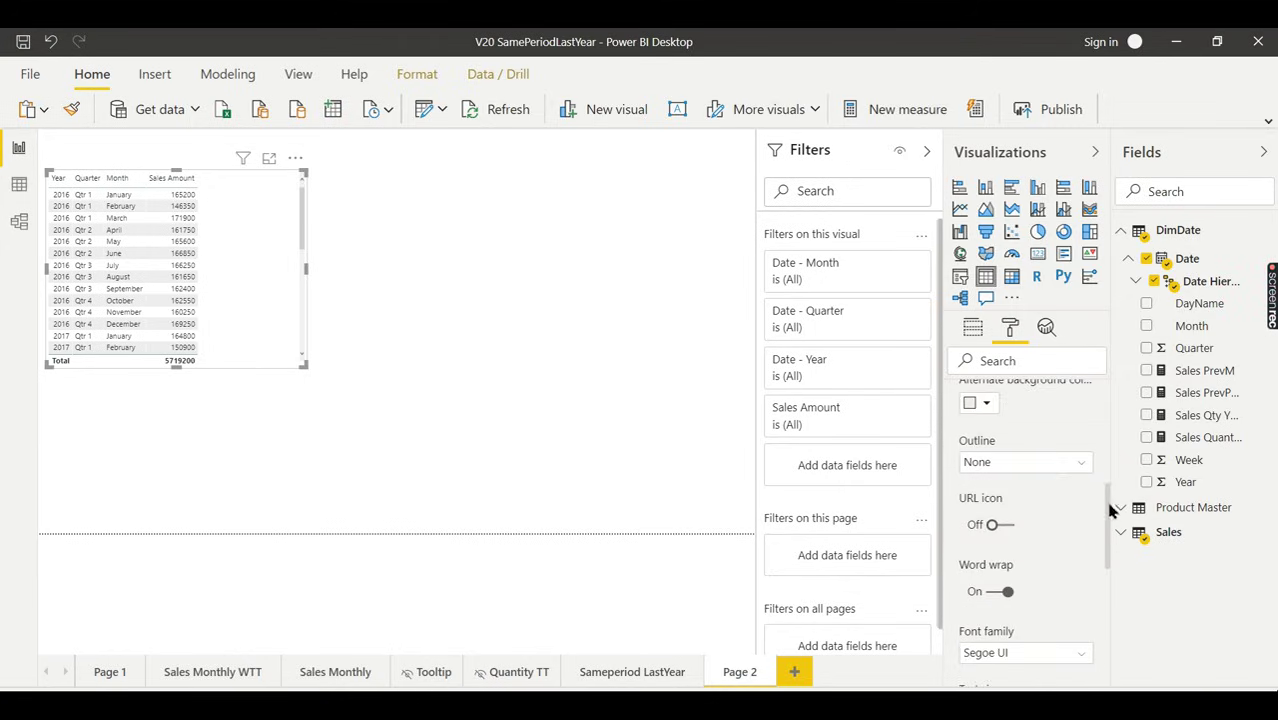
left_click_drag(1110, 510, 1115, 552)
left_click(1011, 541)
left_click(1011, 541)
left_click(1011, 541)
left_click(1011, 541)
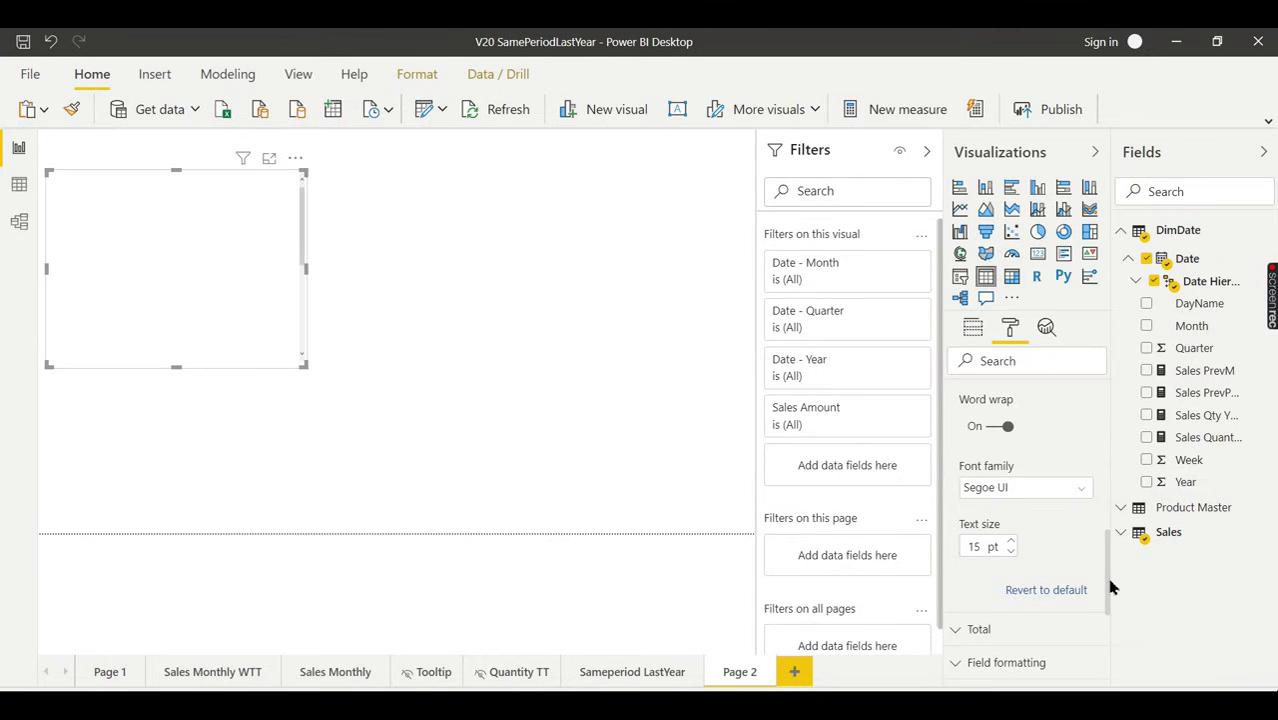
- Set the column headers' text size to 14 pt and enlarge the table visual down to the page's lower edge
scroll(1108, 520, "up", 6)
left_click(1066, 455)
left_click(1070, 432)
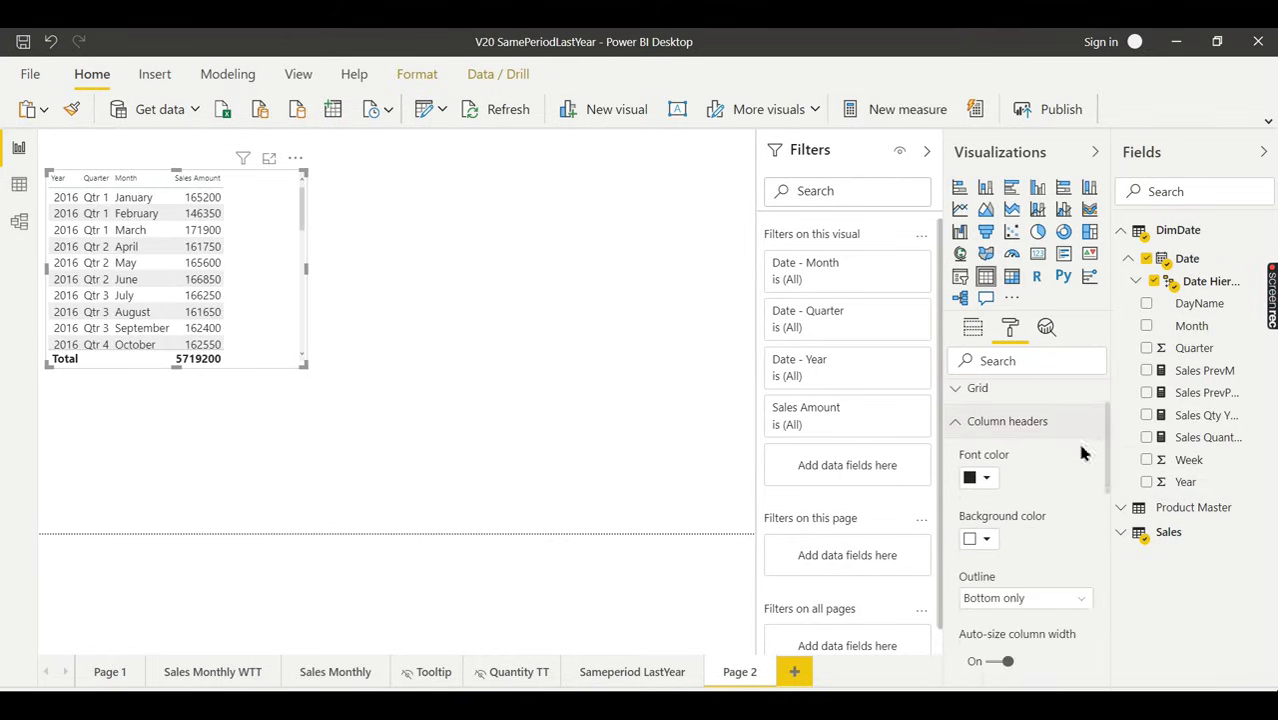
scroll(1108, 458, "down", 3)
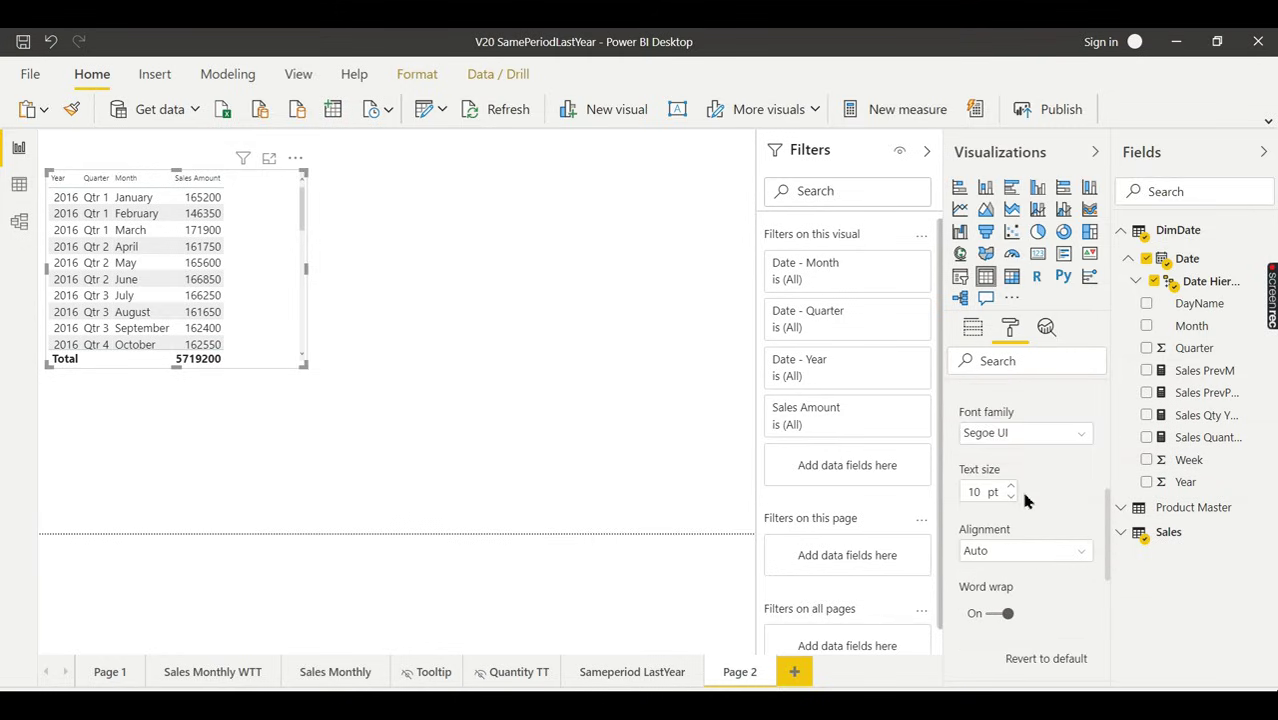
left_click(1011, 487)
left_click(1011, 487)
left_click(1011, 487)
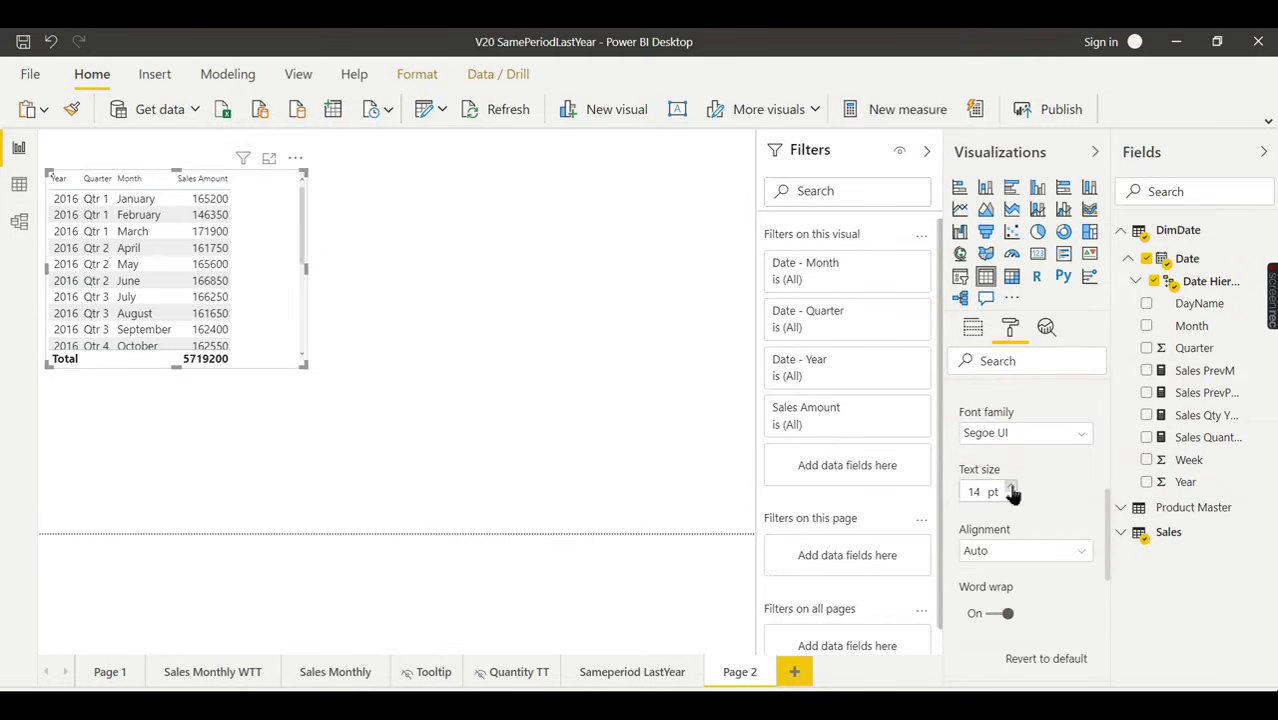
left_click_drag(305, 368, 421, 532)
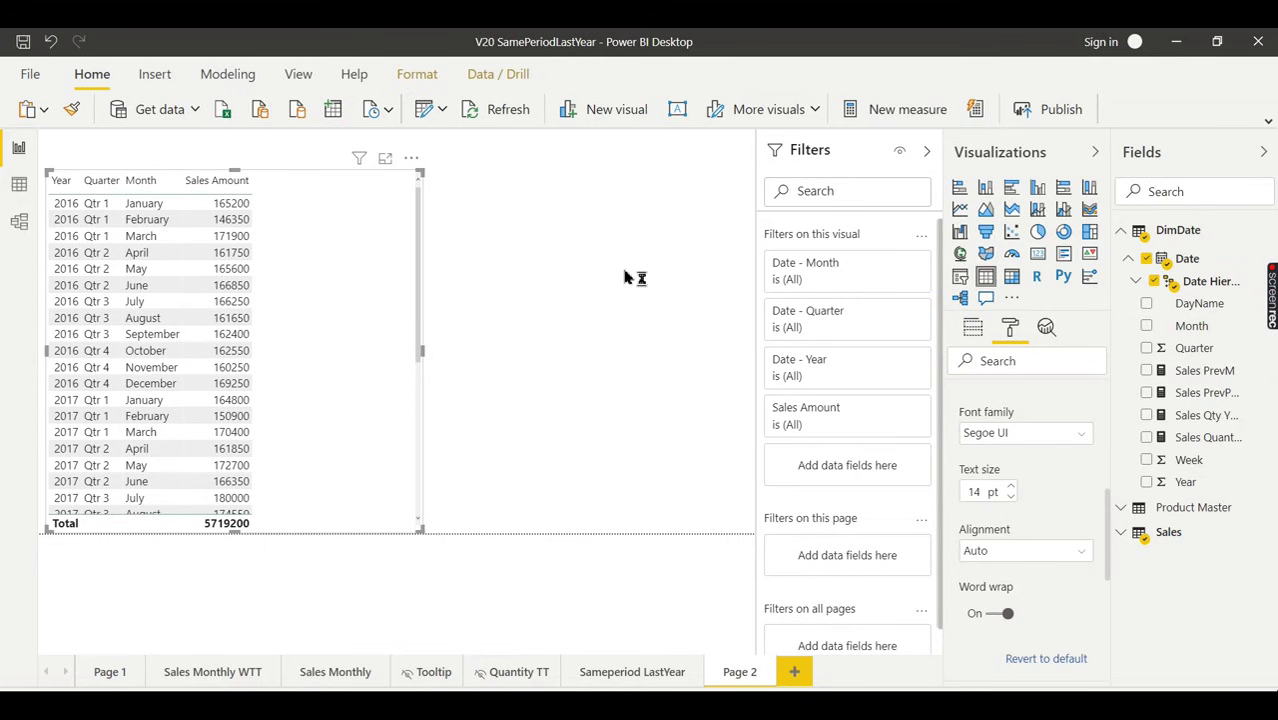
- Create the measure Sales PrevMonth = CALCULATE( Sum(Sales[Sales Amount]) , PREVIOUSMONTH(DimDate[Date].[Date]))
type("Sales PrevMonth = CALCULATE( Sum(Sales[Sales Amount]) ,")
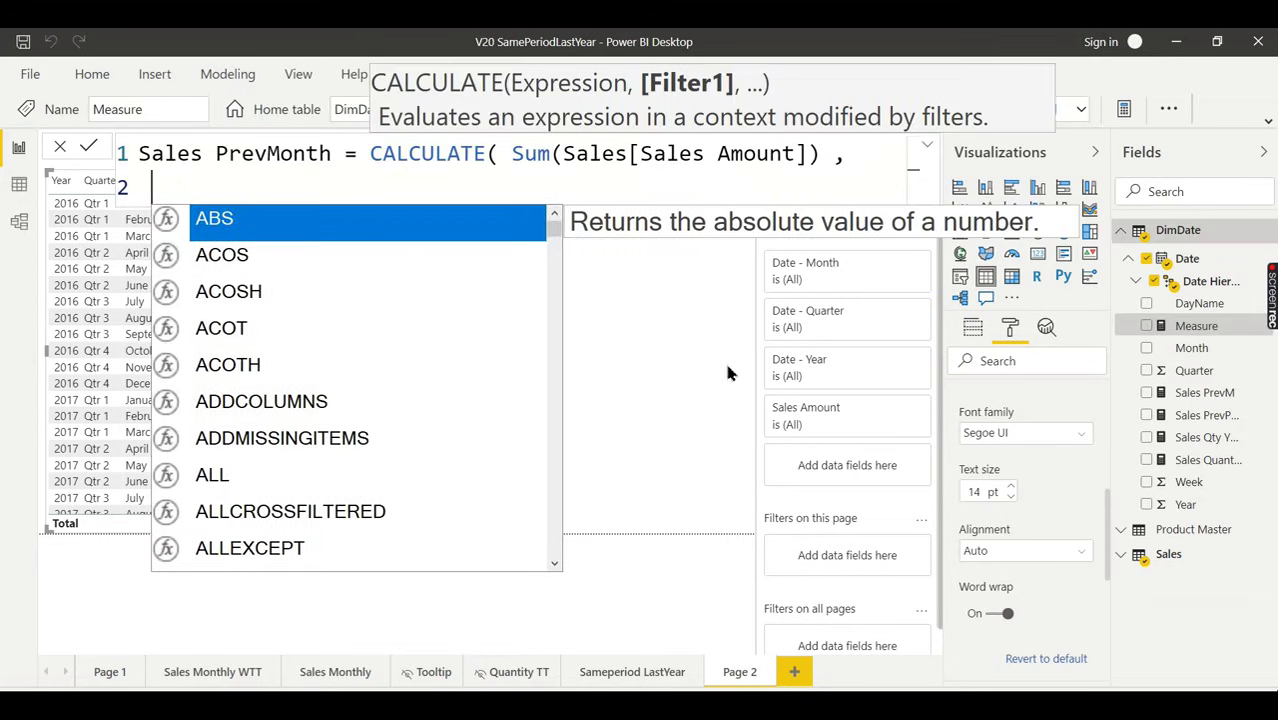
type("Prev")
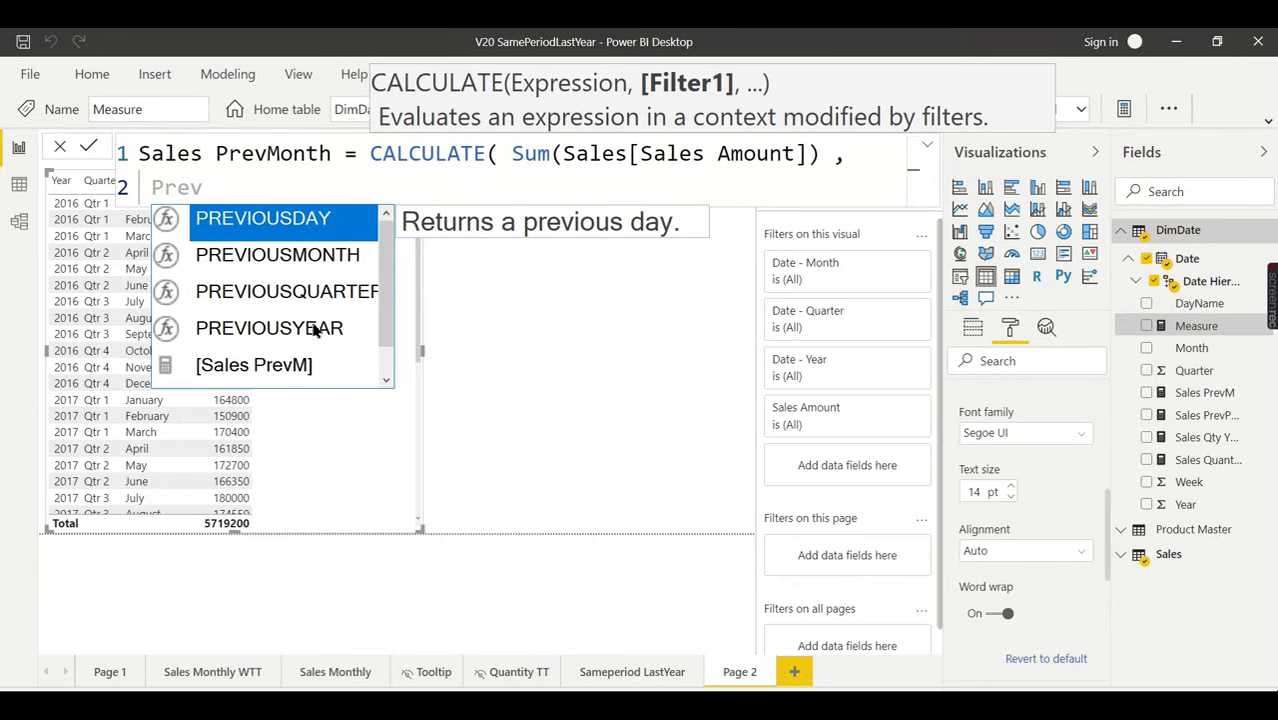
left_click(314, 257)
left_click(314, 257)
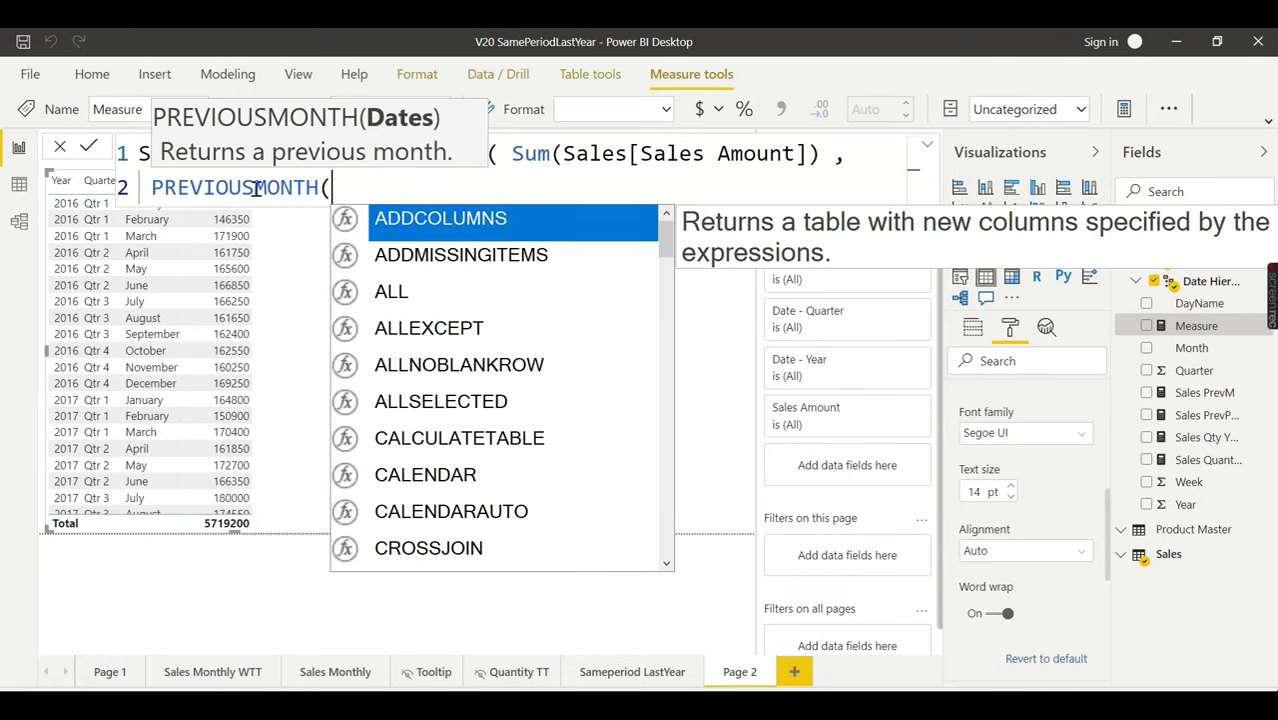
type("Dim")
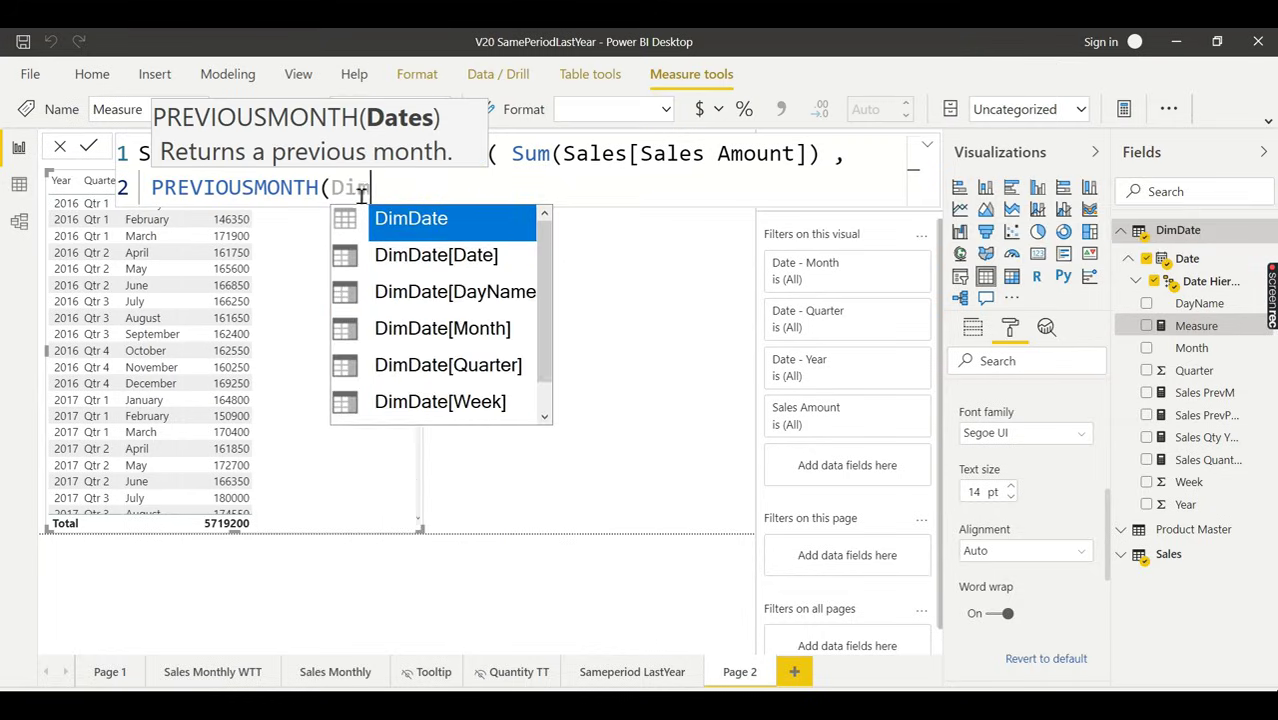
left_click(503, 262)
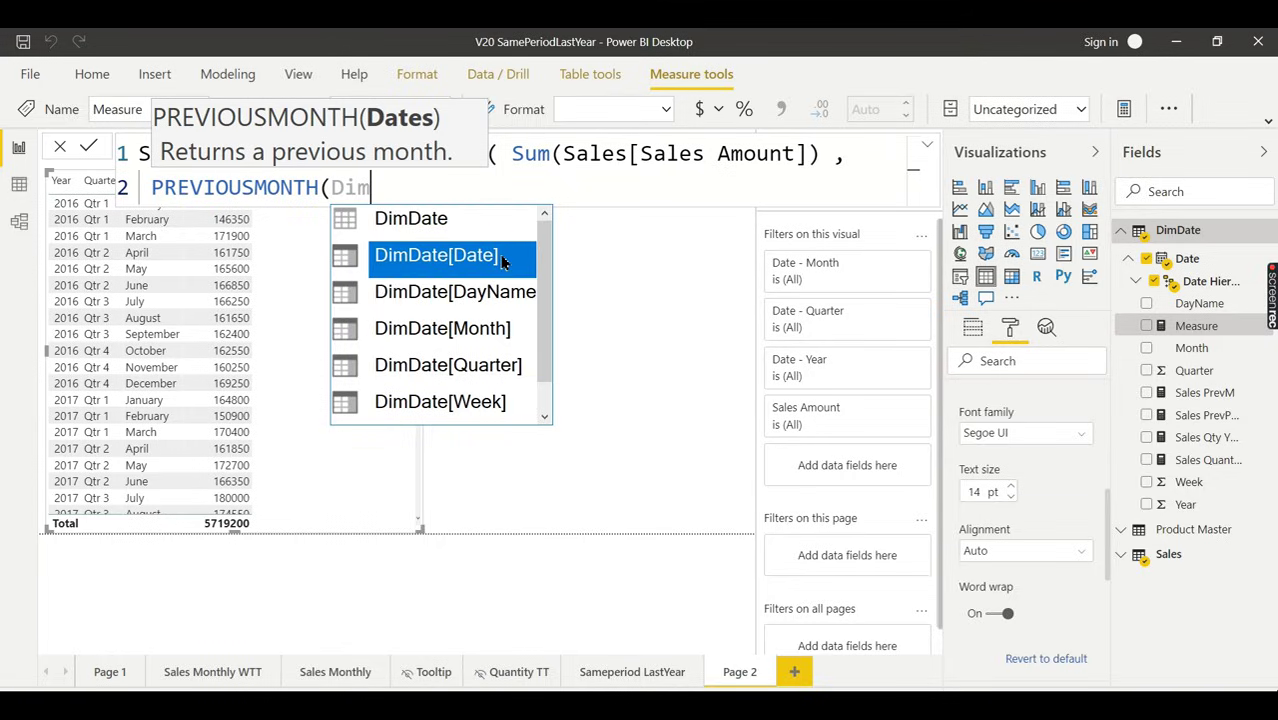
double_click(503, 262)
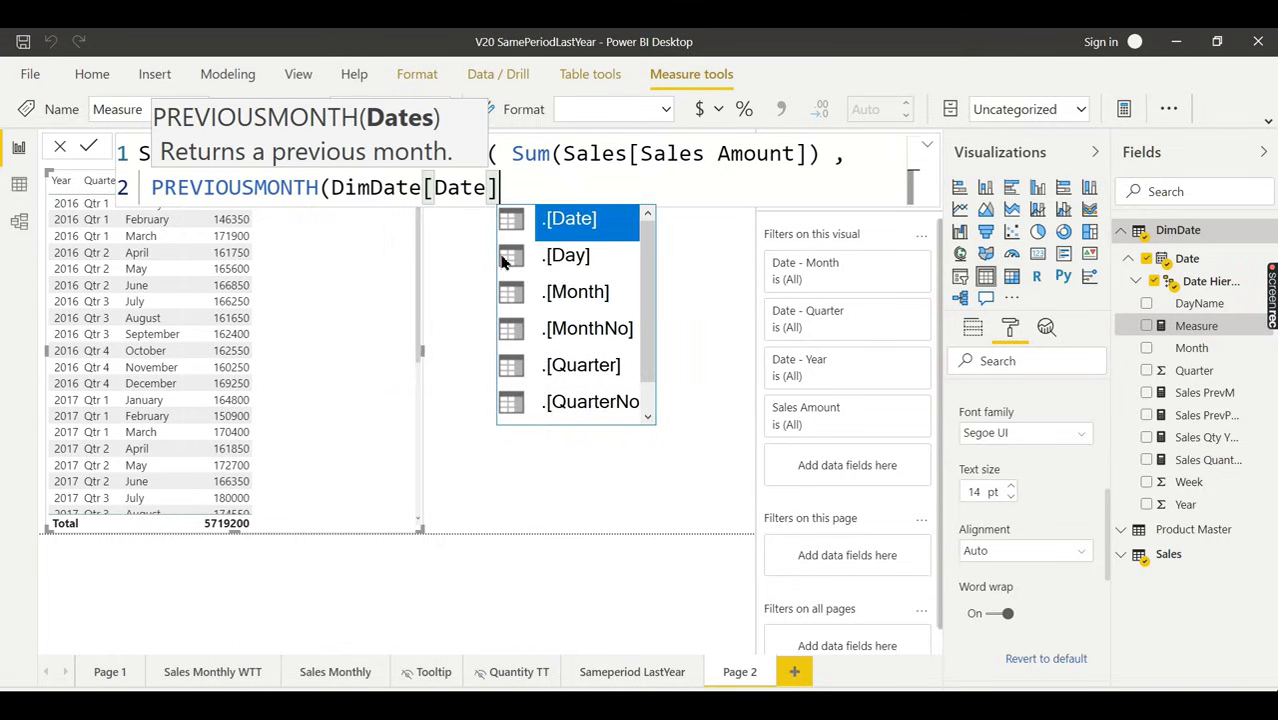
double_click(603, 233)
type("))")
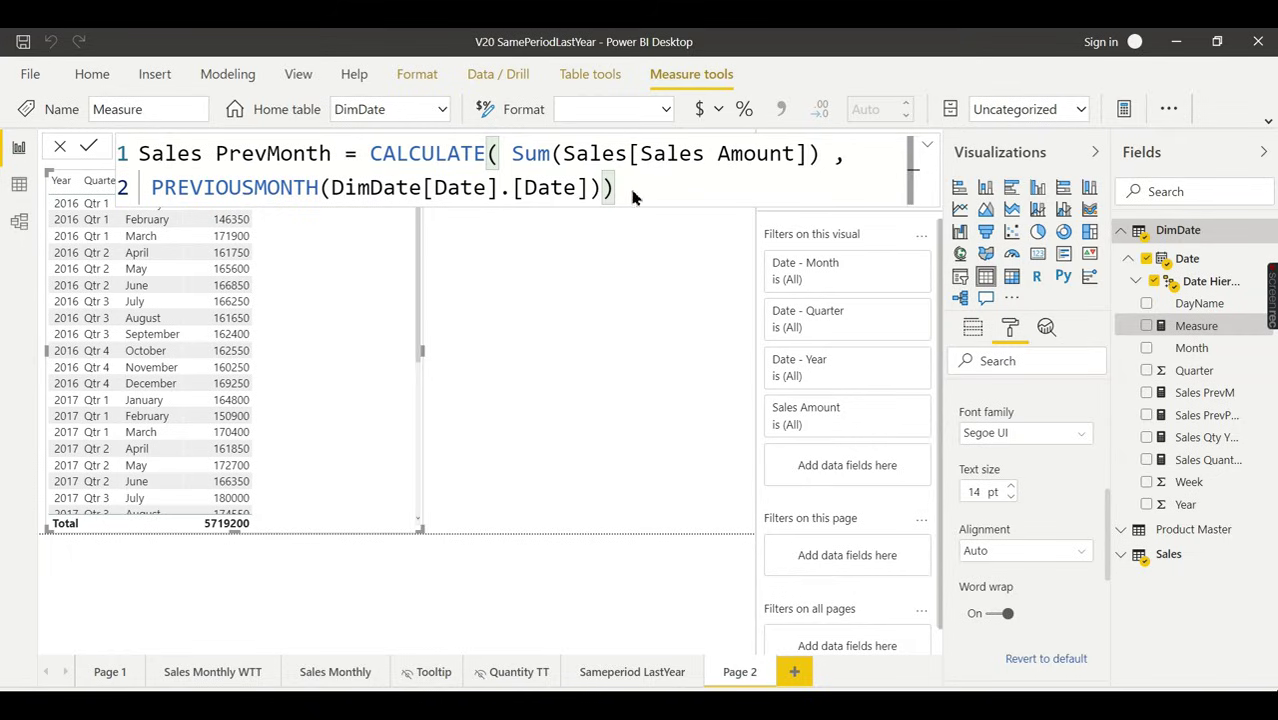
key("Return")
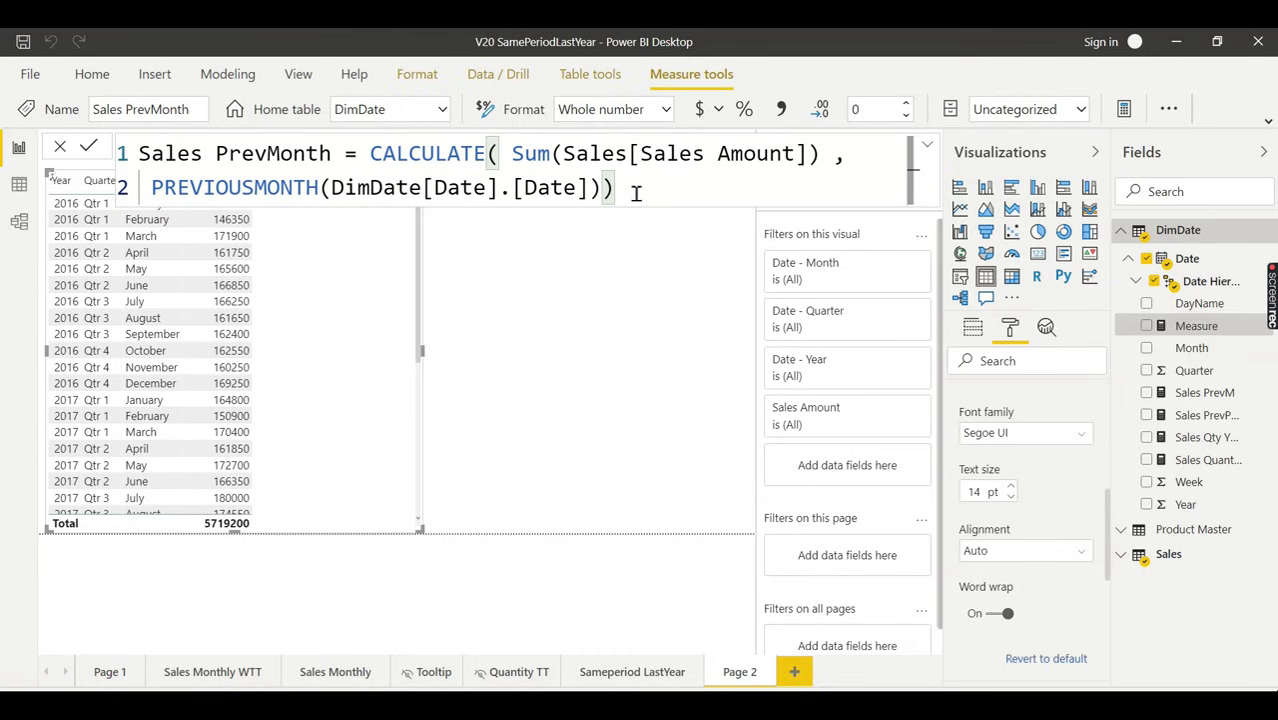
- Set the Sales PrevMonth measure's home table to Sales and add the measure to the table visual
left_click(442, 110)
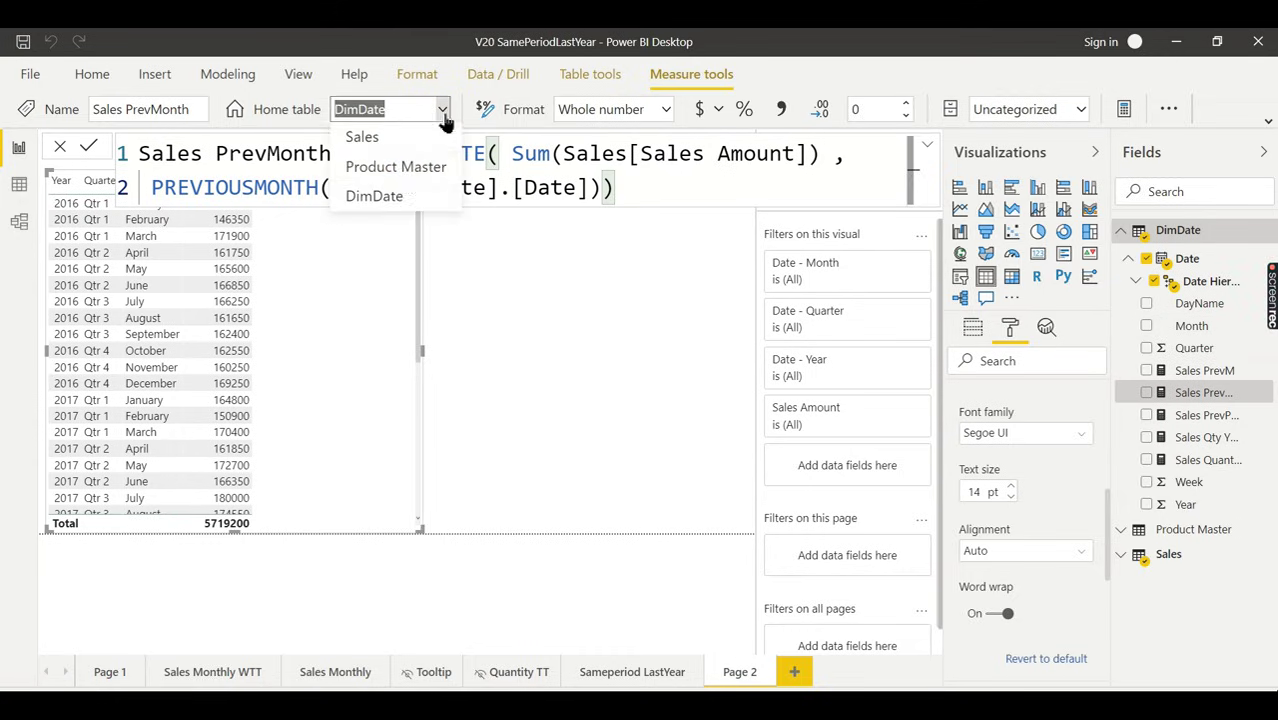
left_click(385, 196)
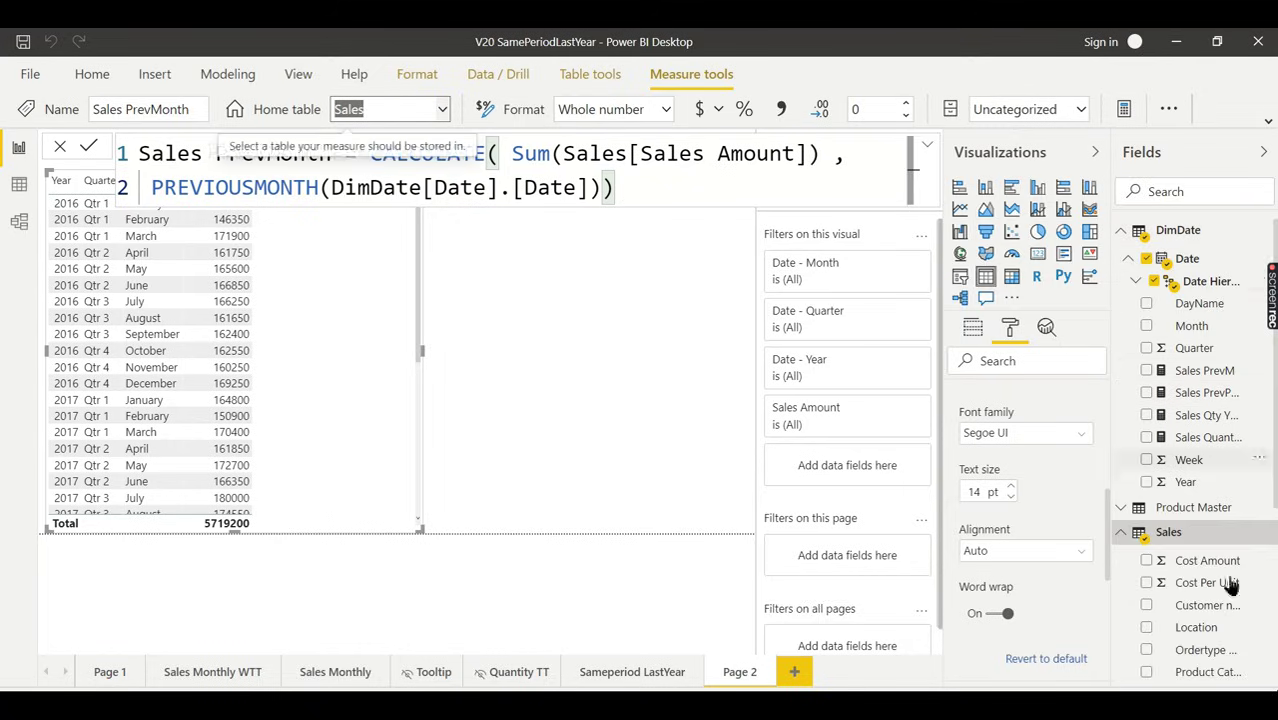
left_click(1167, 193)
type("Prev")
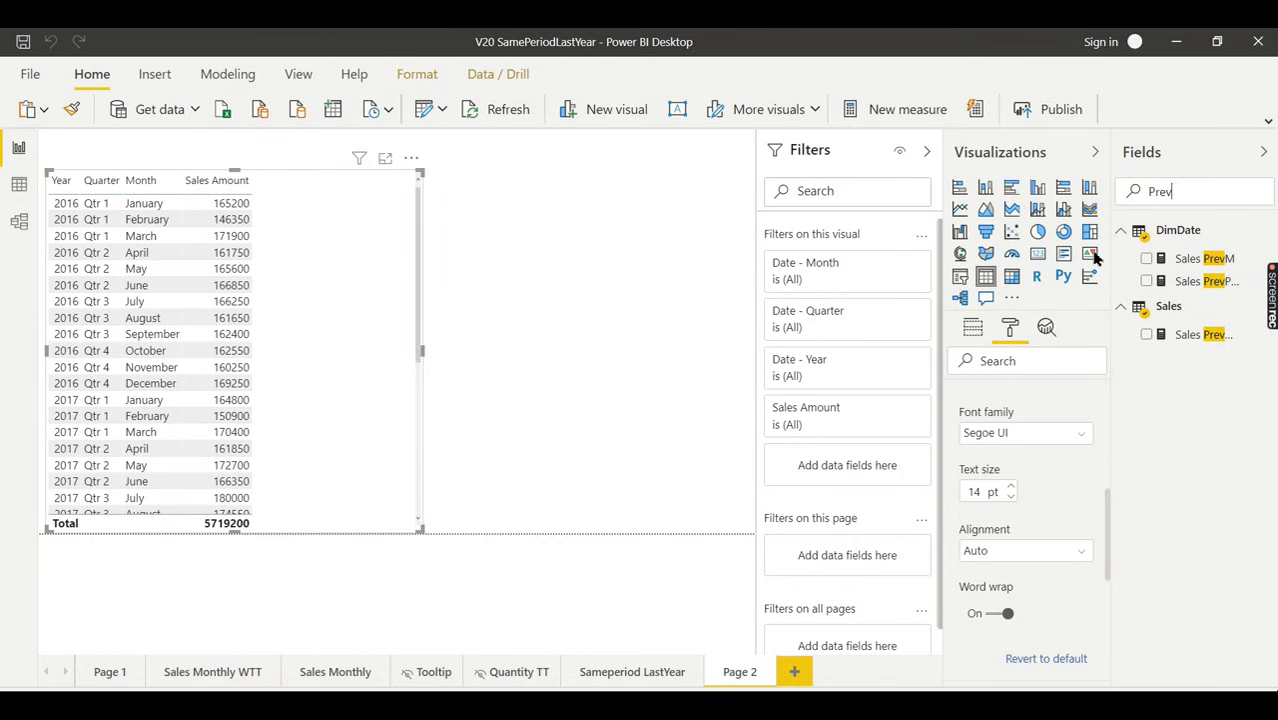
left_click_drag(1114, 253, 1079, 253)
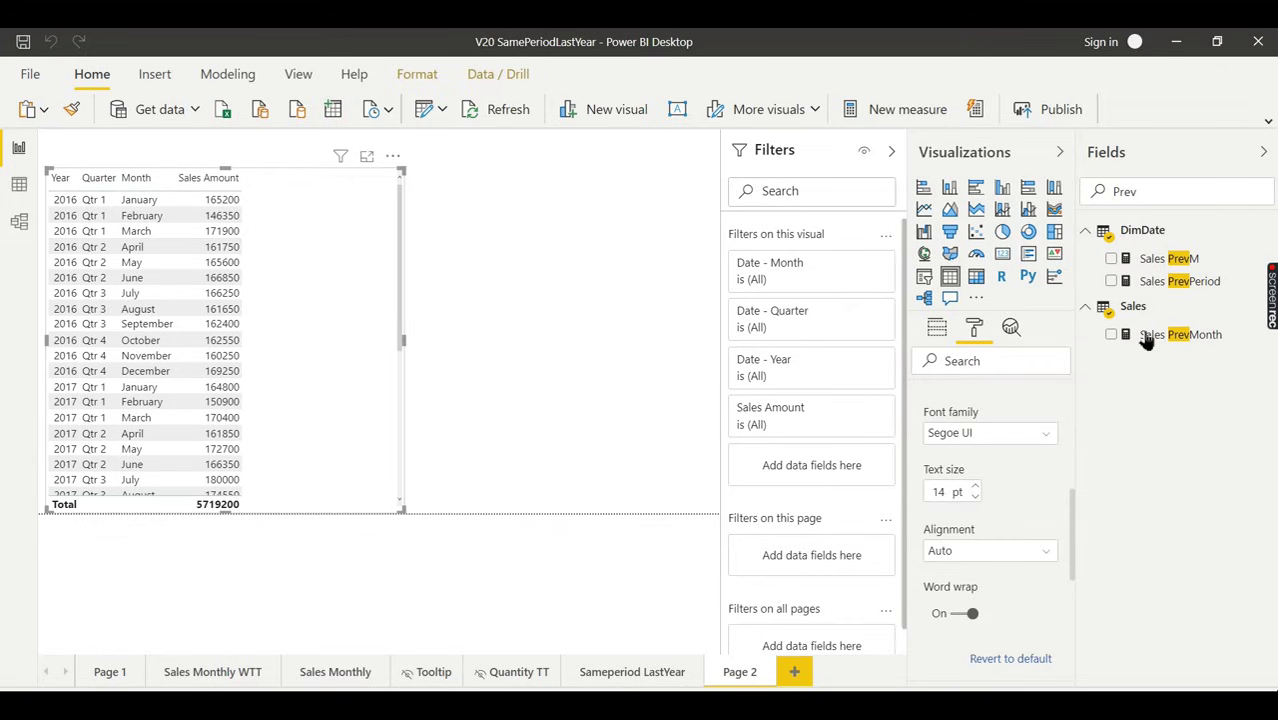
left_click(1112, 336)
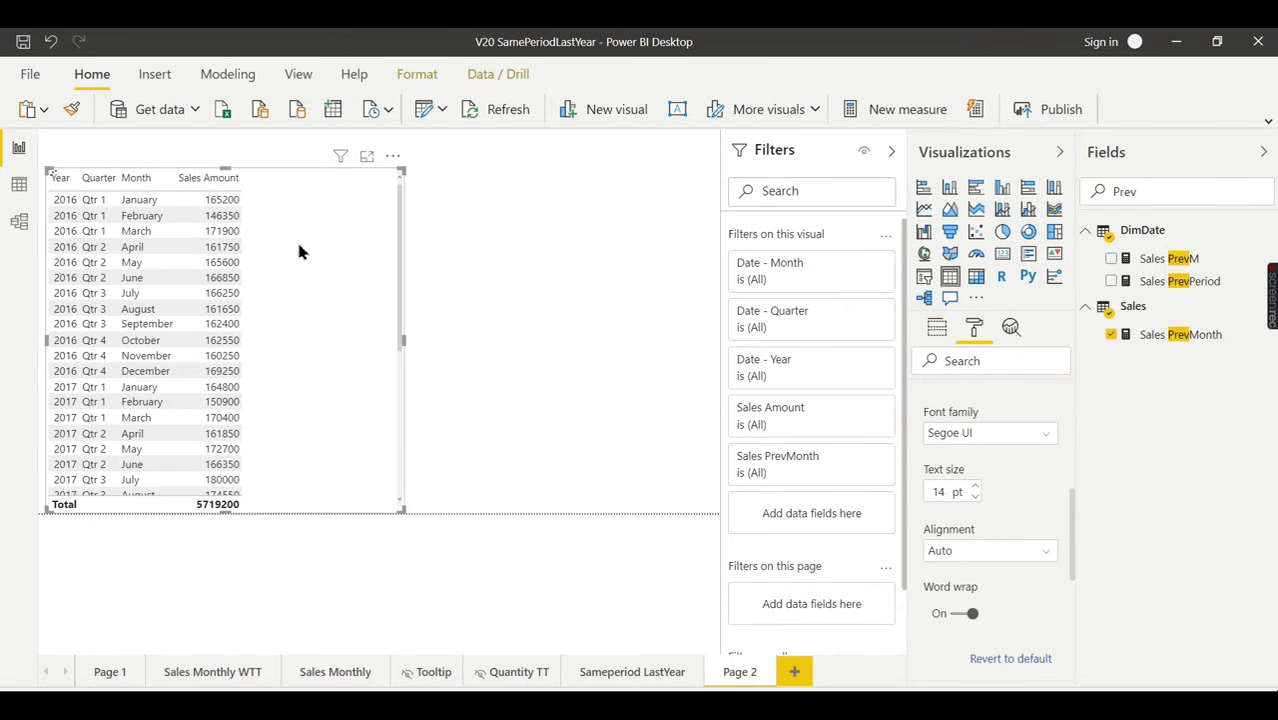
- Show the table visual in focus mode to compare Sales Amount with Sales PrevMonth
left_click(496, 250)
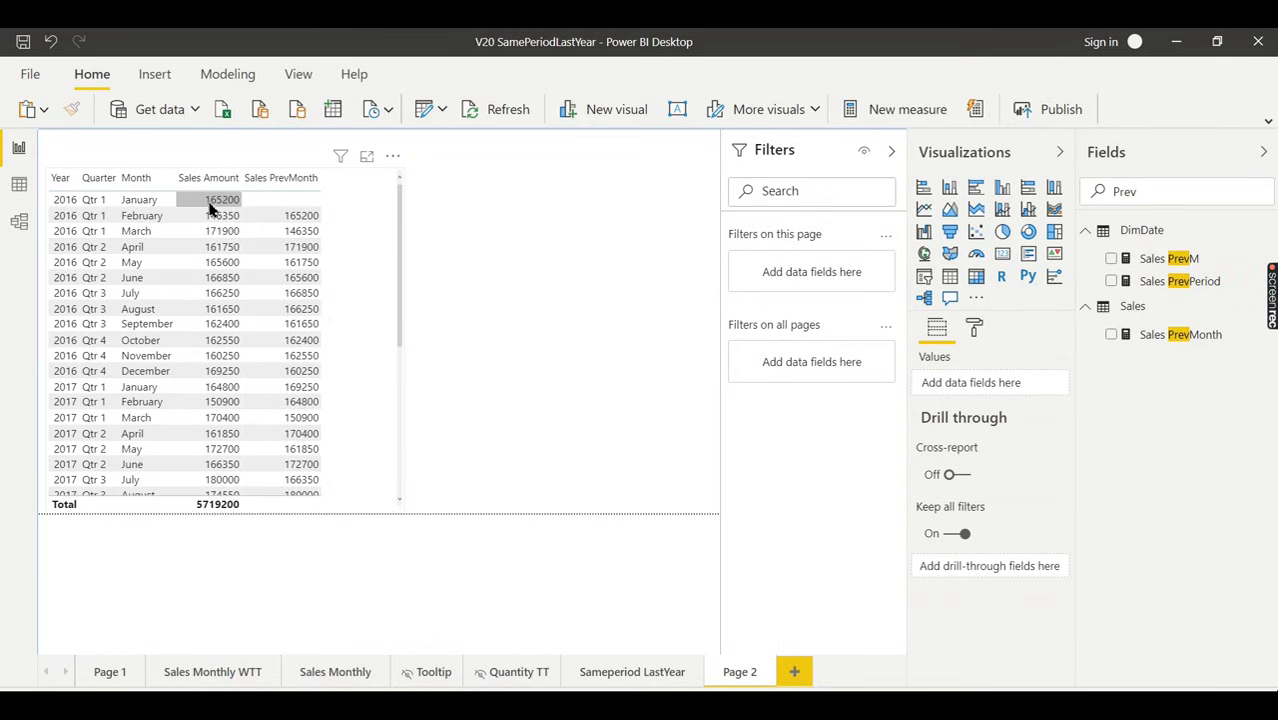
left_click(366, 158)
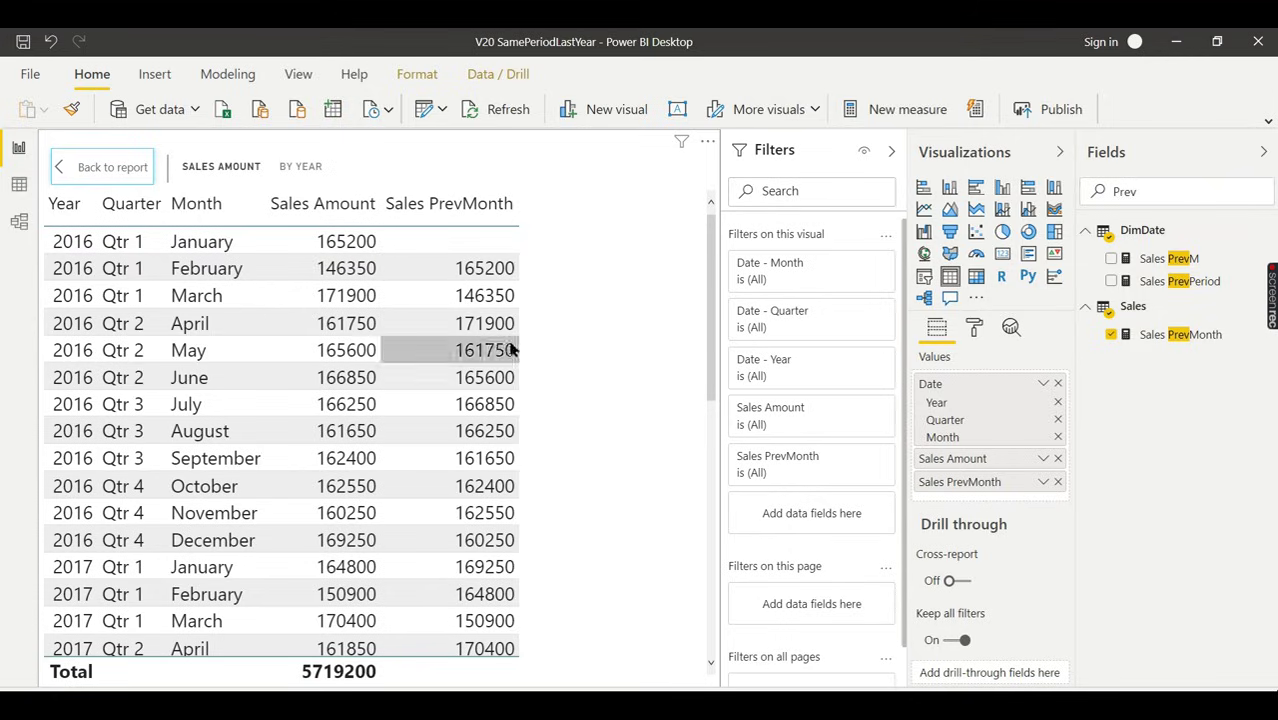
- Leave focus mode, review the Business Scenario slide in PowerPoint, and return to the Power BI report
left_click(62, 174)
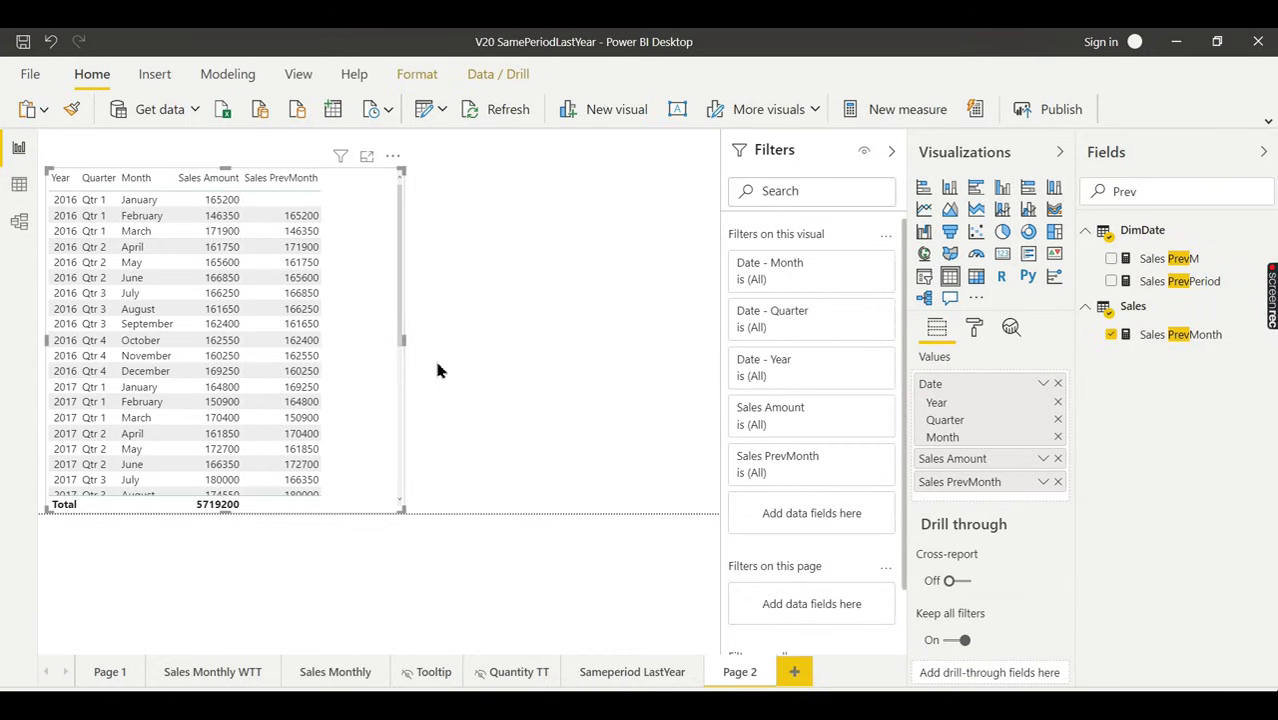
key("alt+Tab")
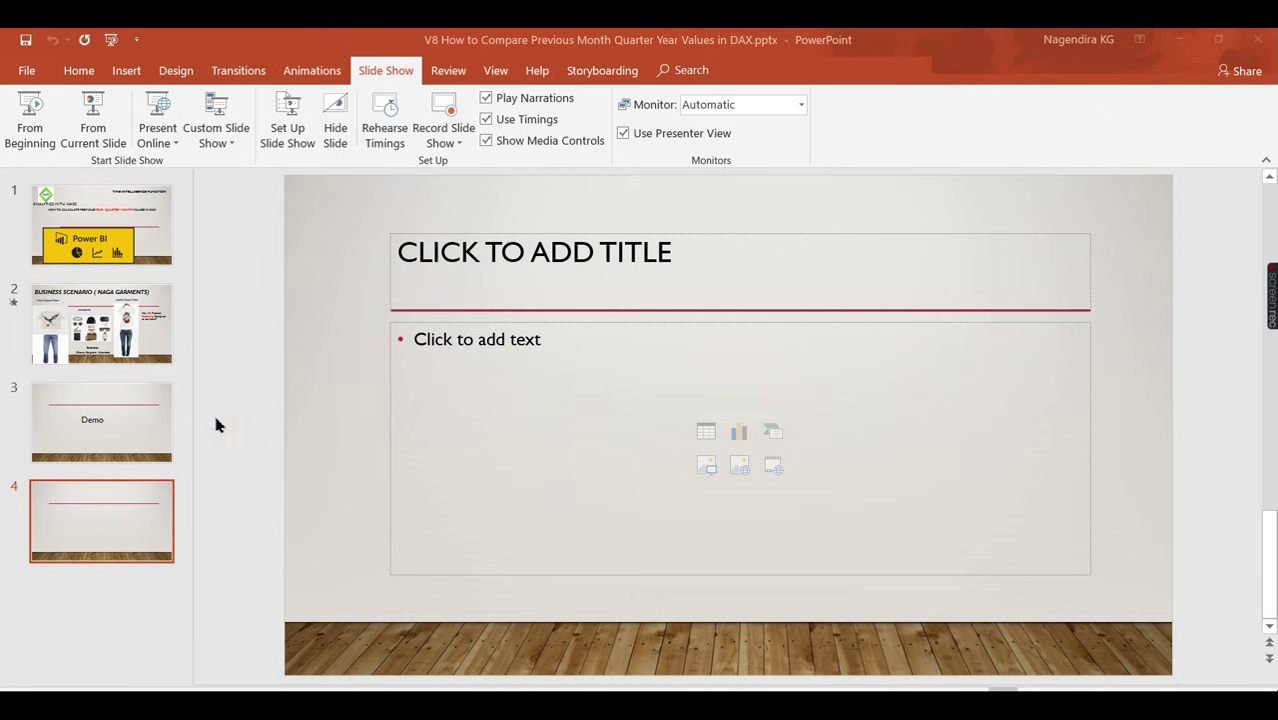
left_click(143, 328)
key("alt+Tab")
key("alt+Tab")
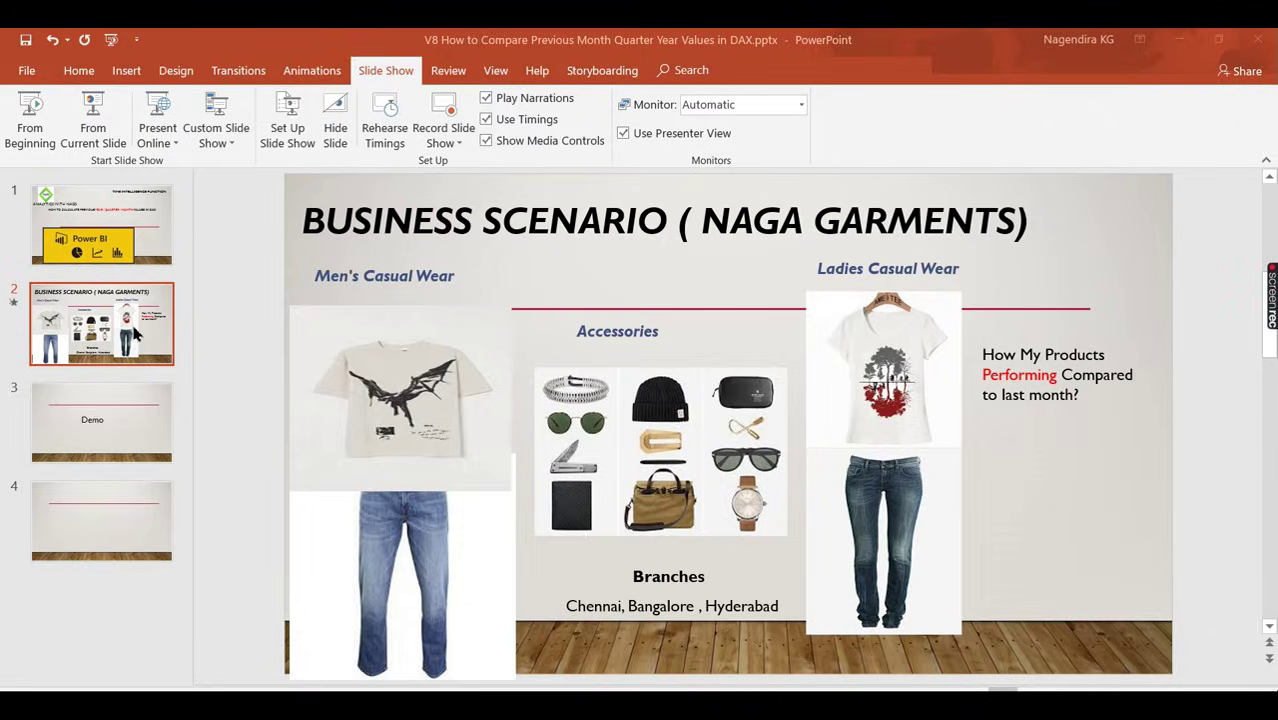
key("alt+Tab")
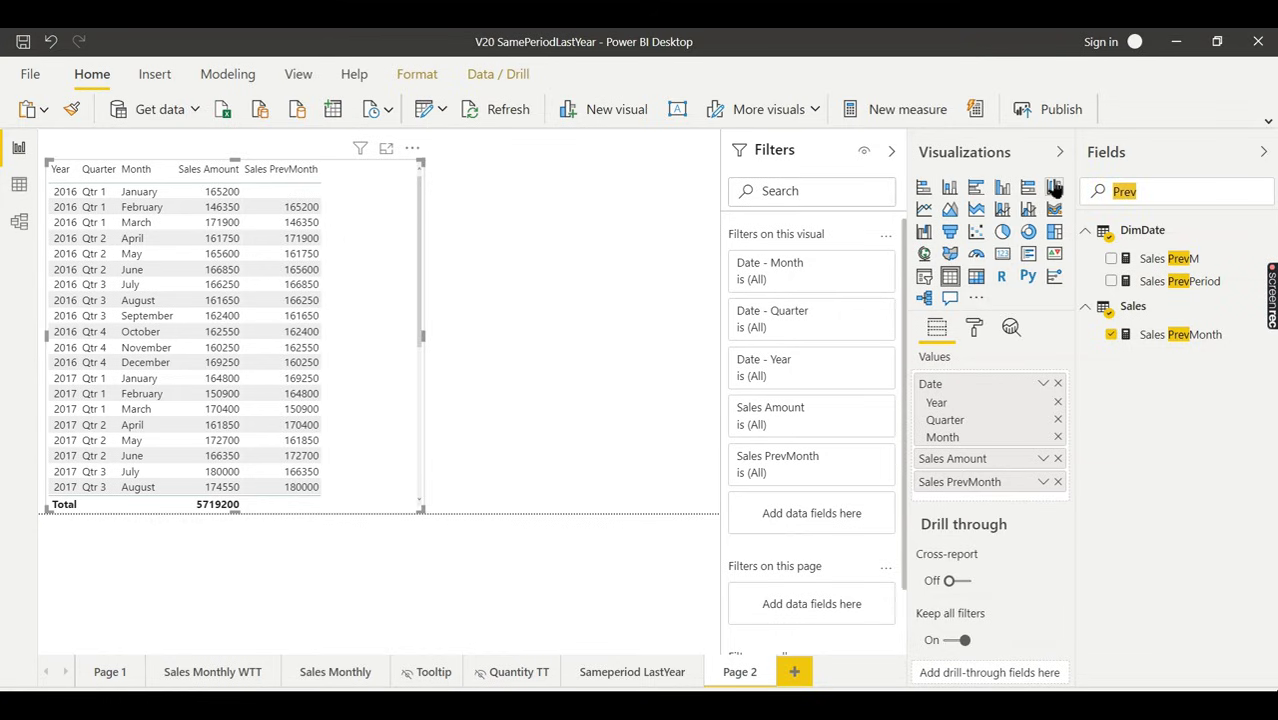
- Clear the field search and start a new measure named % Diff in the DimDate table
key("BackSpace")
key("BackSpace")
key("BackSpace")
key("BackSpace")
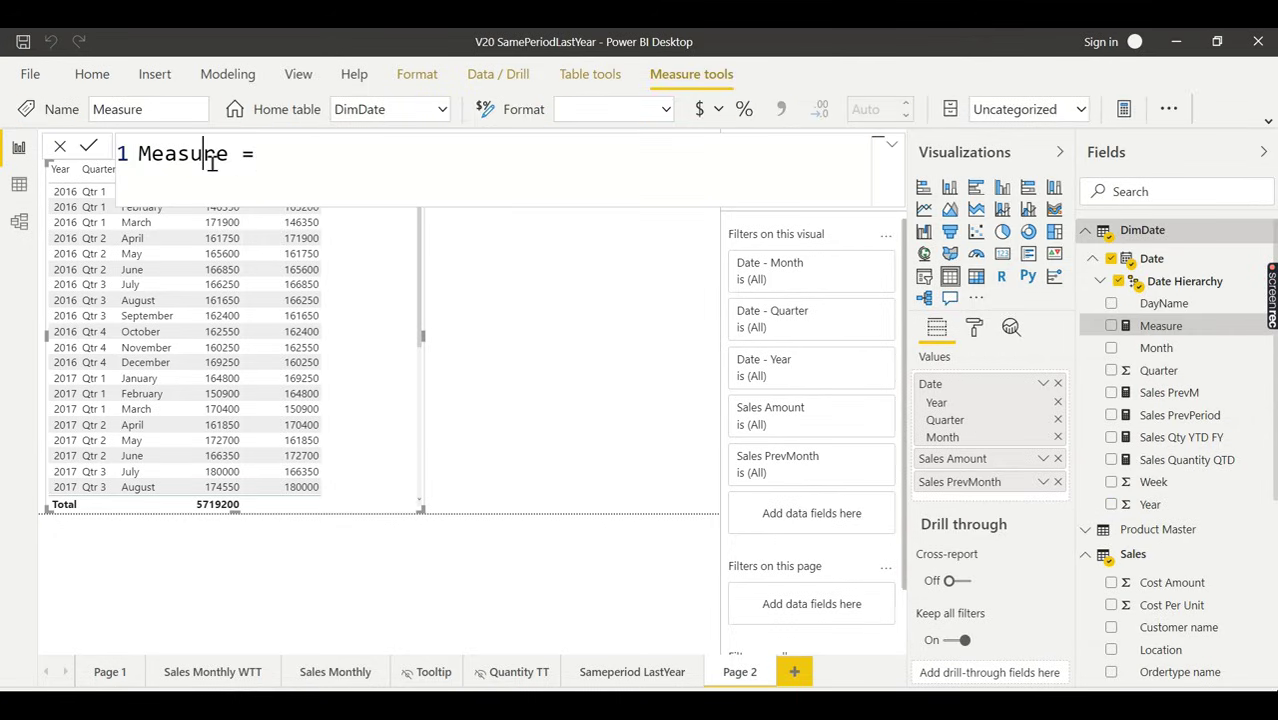
double_click(212, 158)
type("% ")
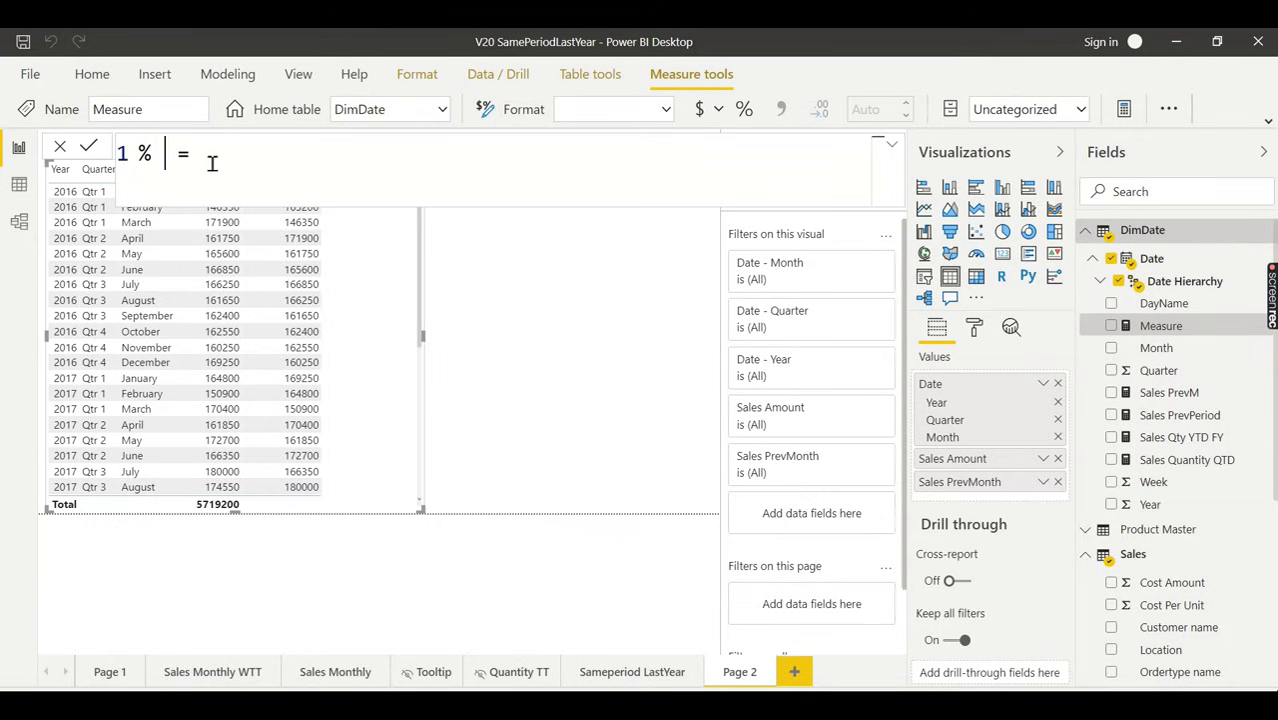
type("Diff")
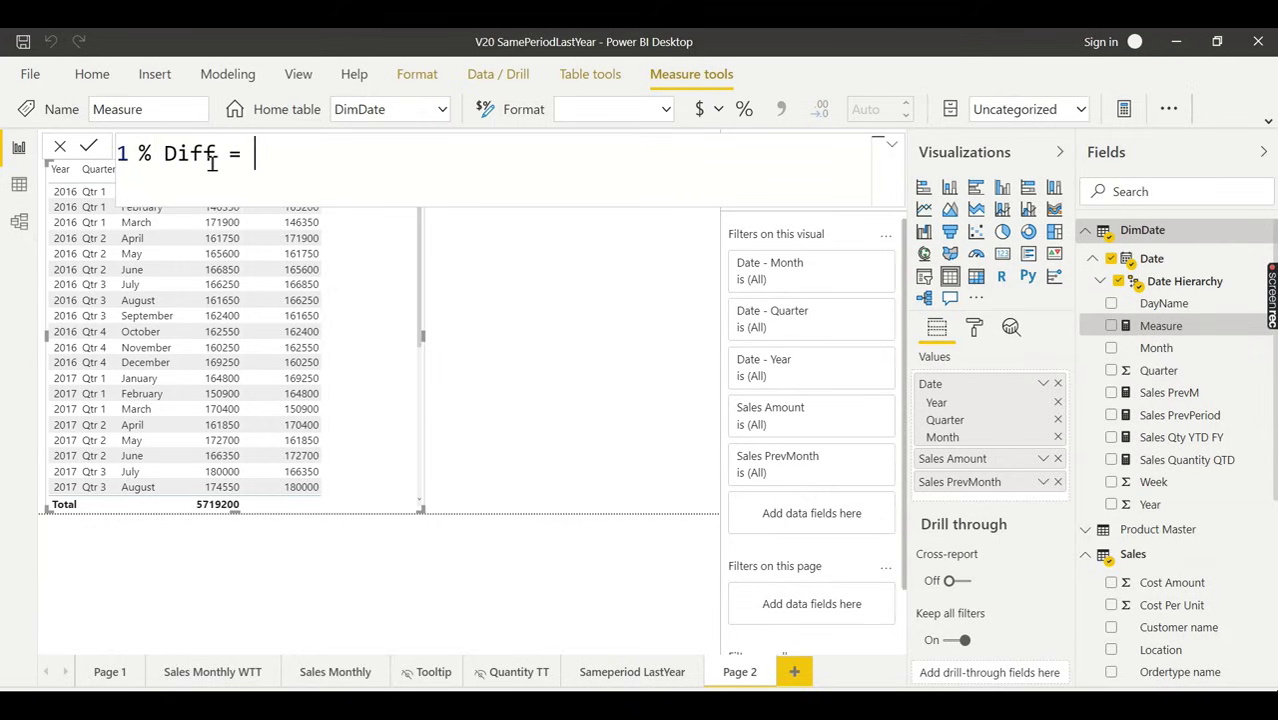
- Enter Sum(Sales[Sales Amount] ) - [Sales PrevMonth] as the expression of the % Diff measure
type("Sum(Sales")
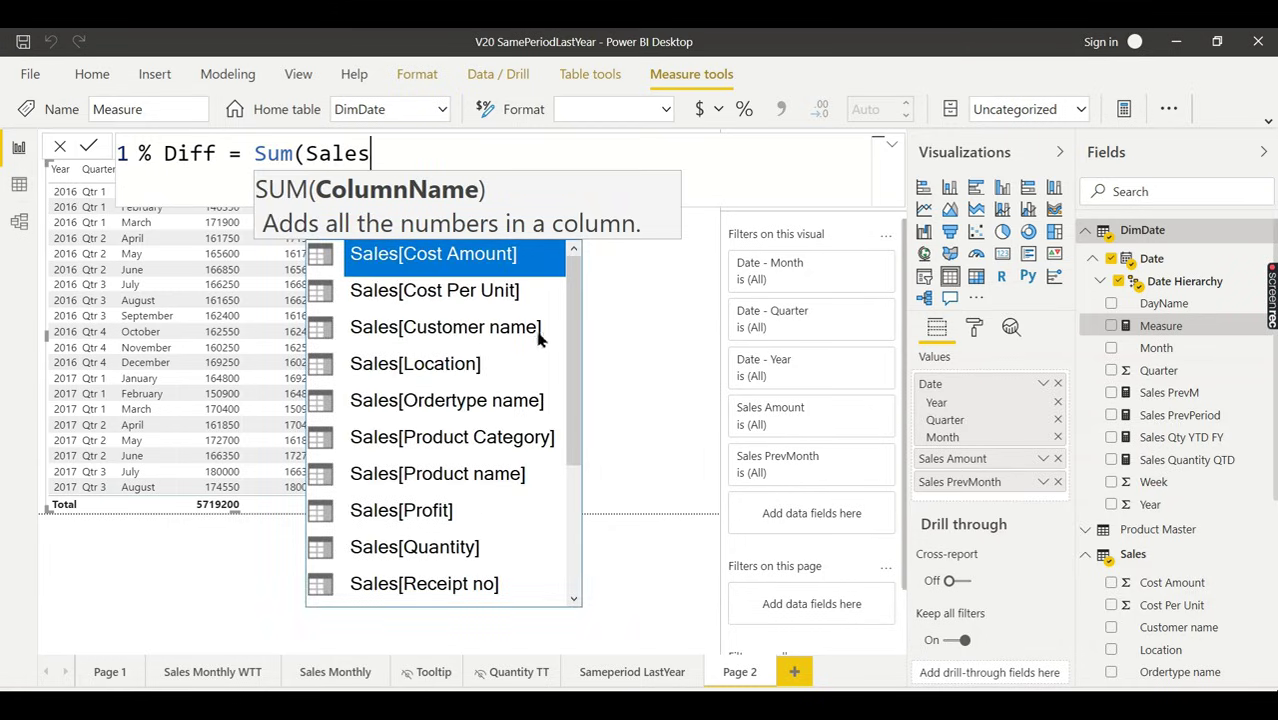
left_click_drag(573, 340, 580, 492)
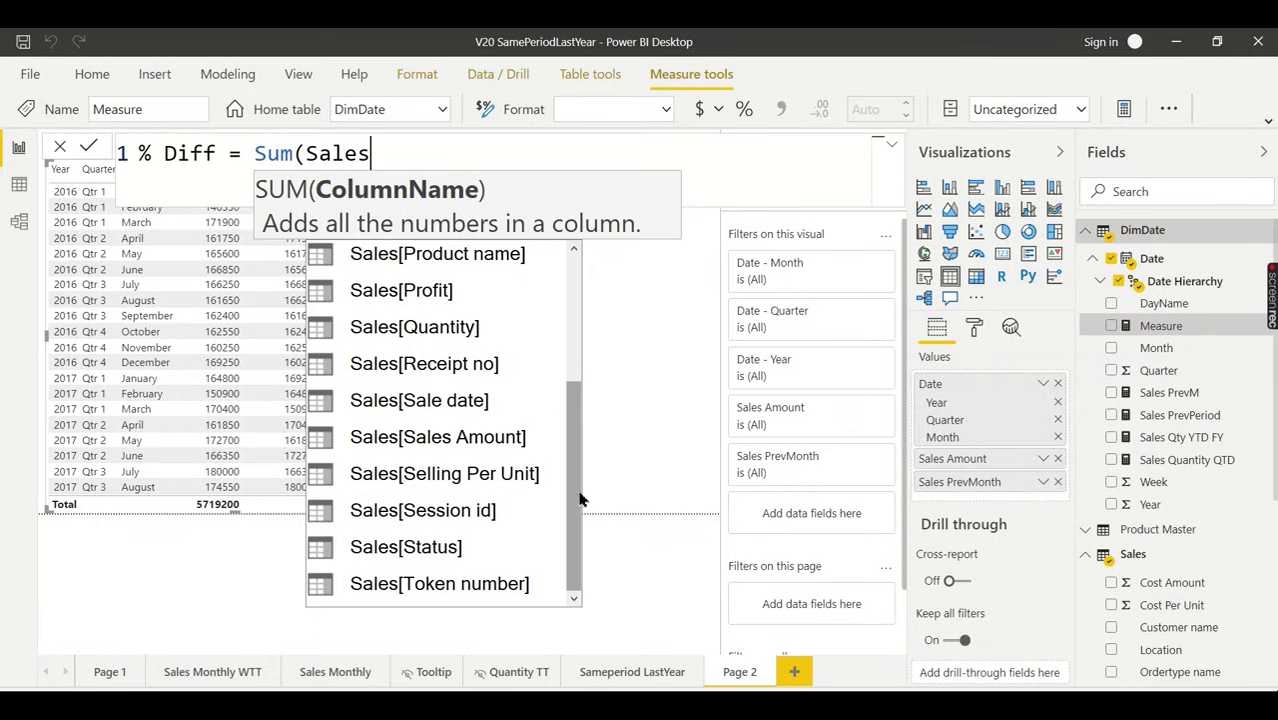
double_click(516, 440)
type(") - Sum")
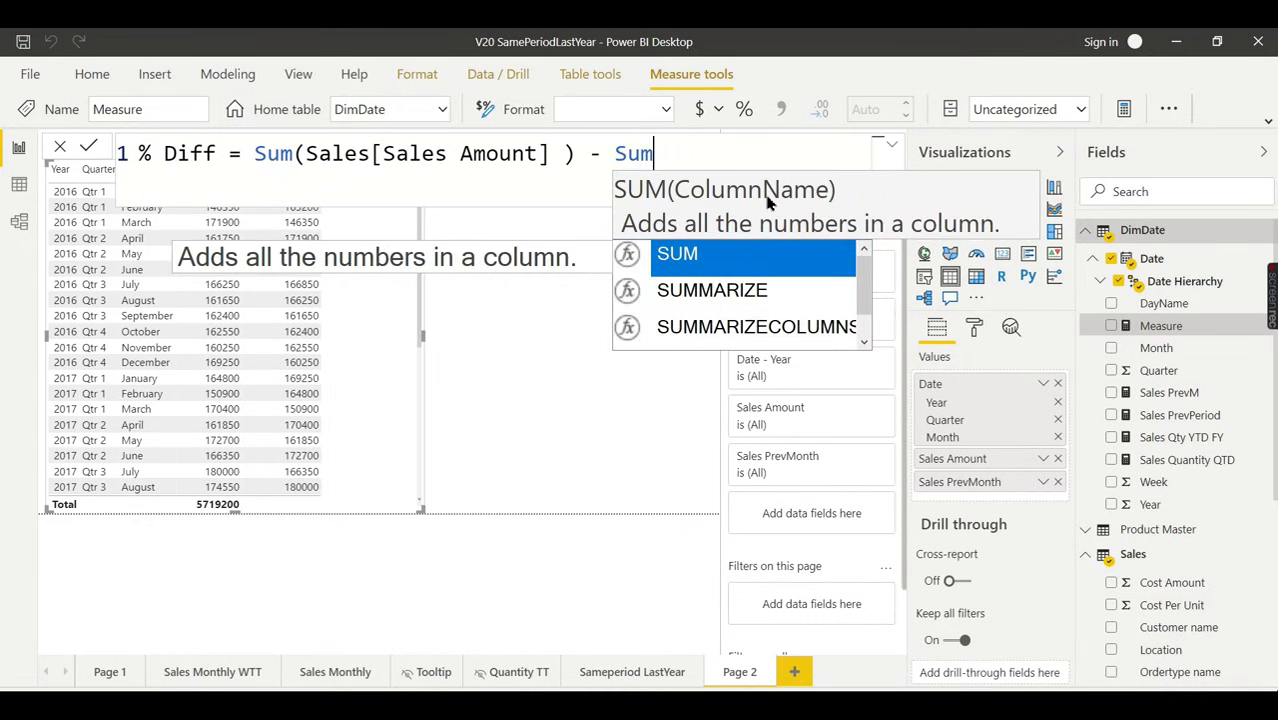
key("BackSpace")
key("BackSpace")
key("BackSpace")
type("Prev")
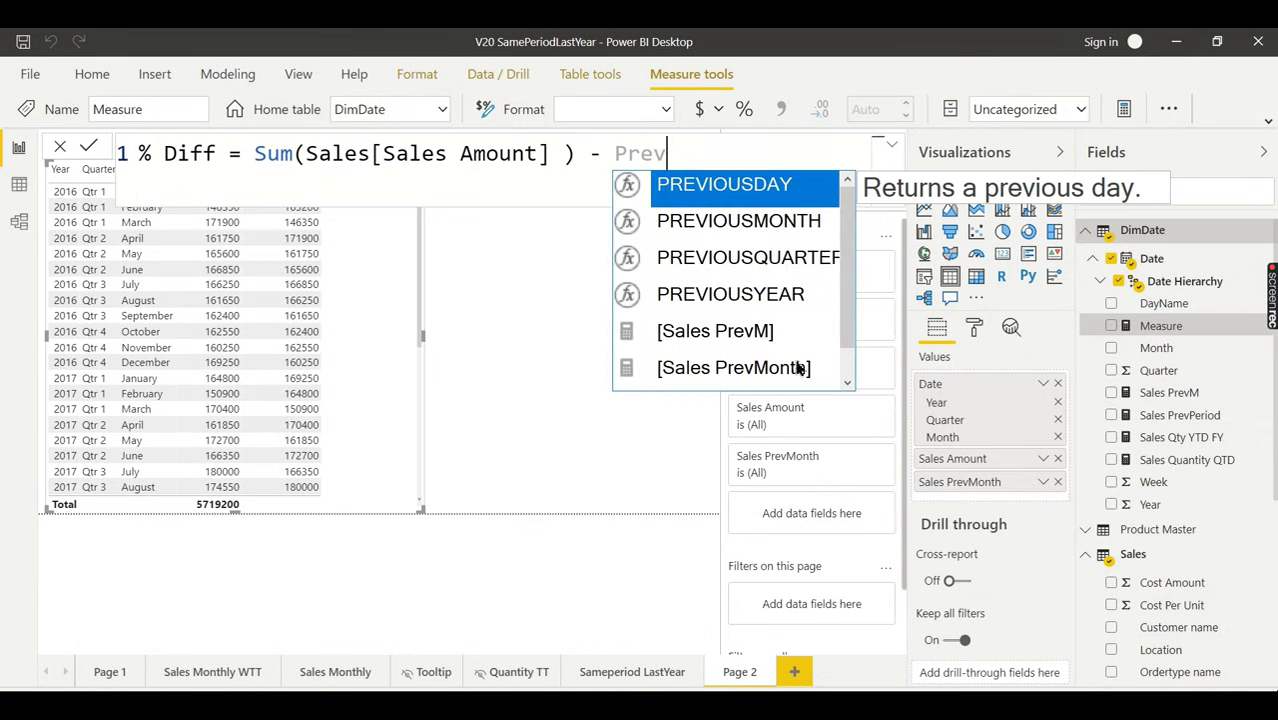
left_click_drag(847, 322, 847, 351)
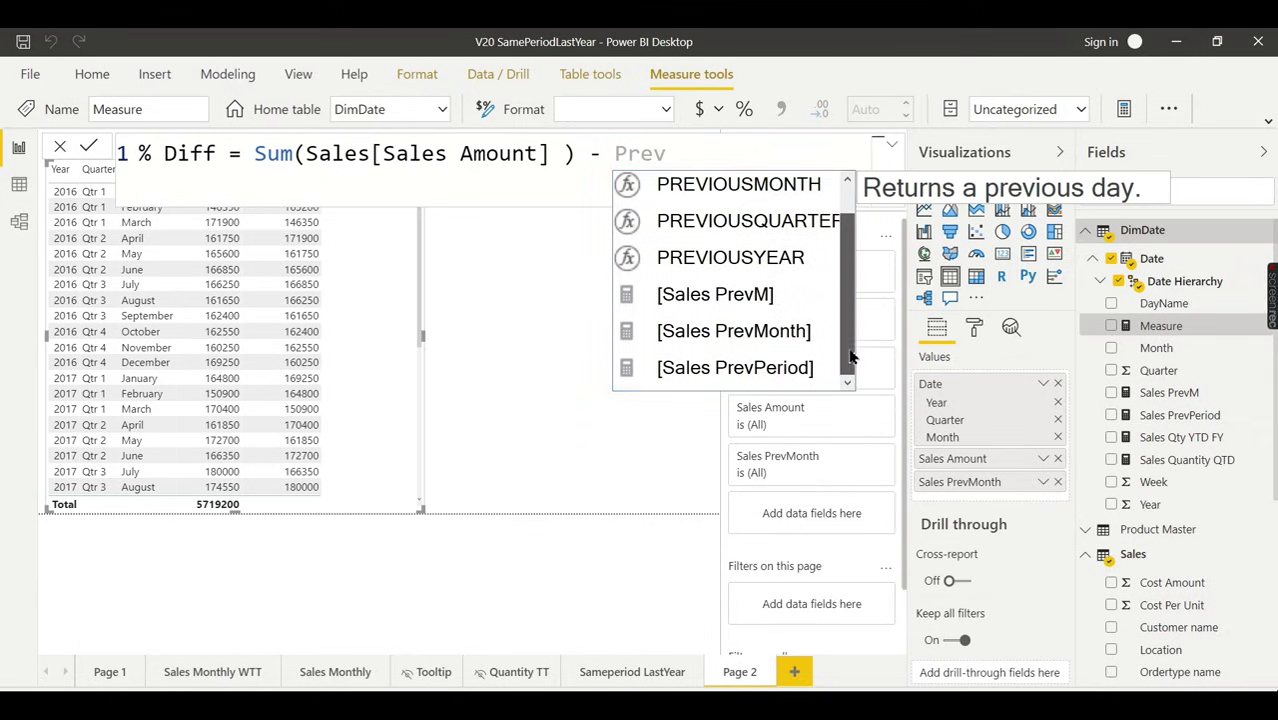
left_click(800, 340)
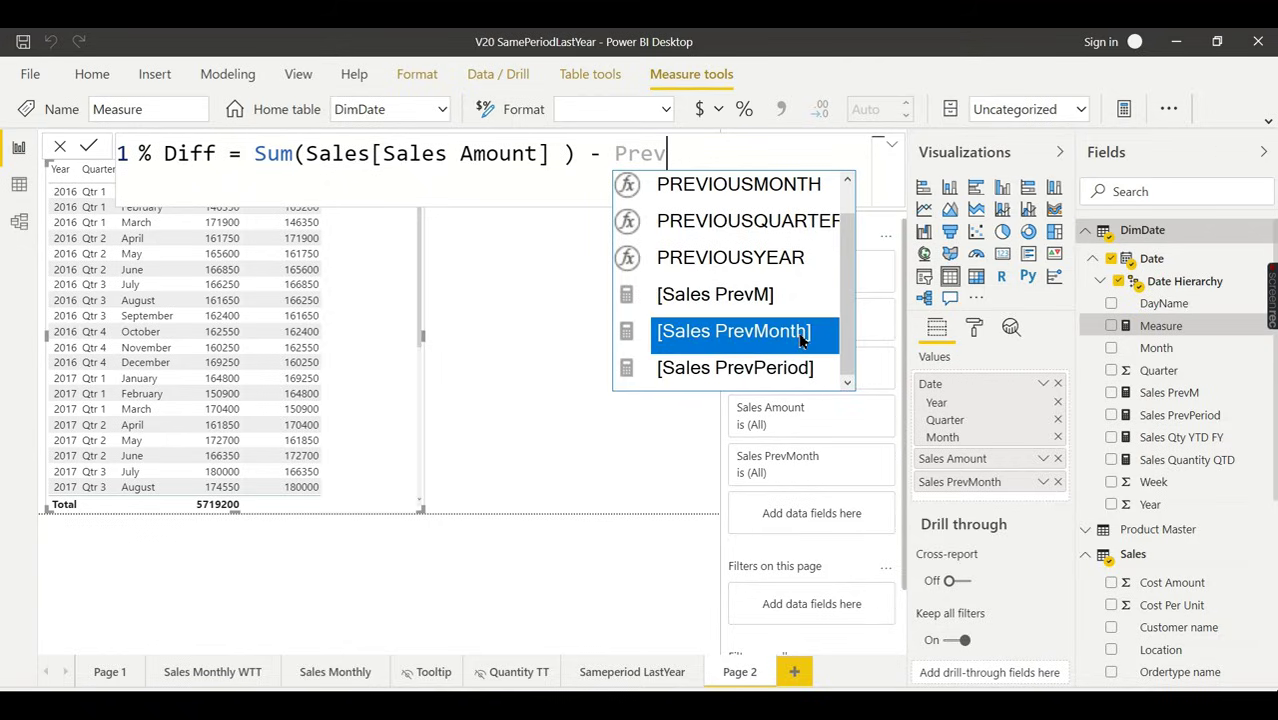
double_click(798, 337)
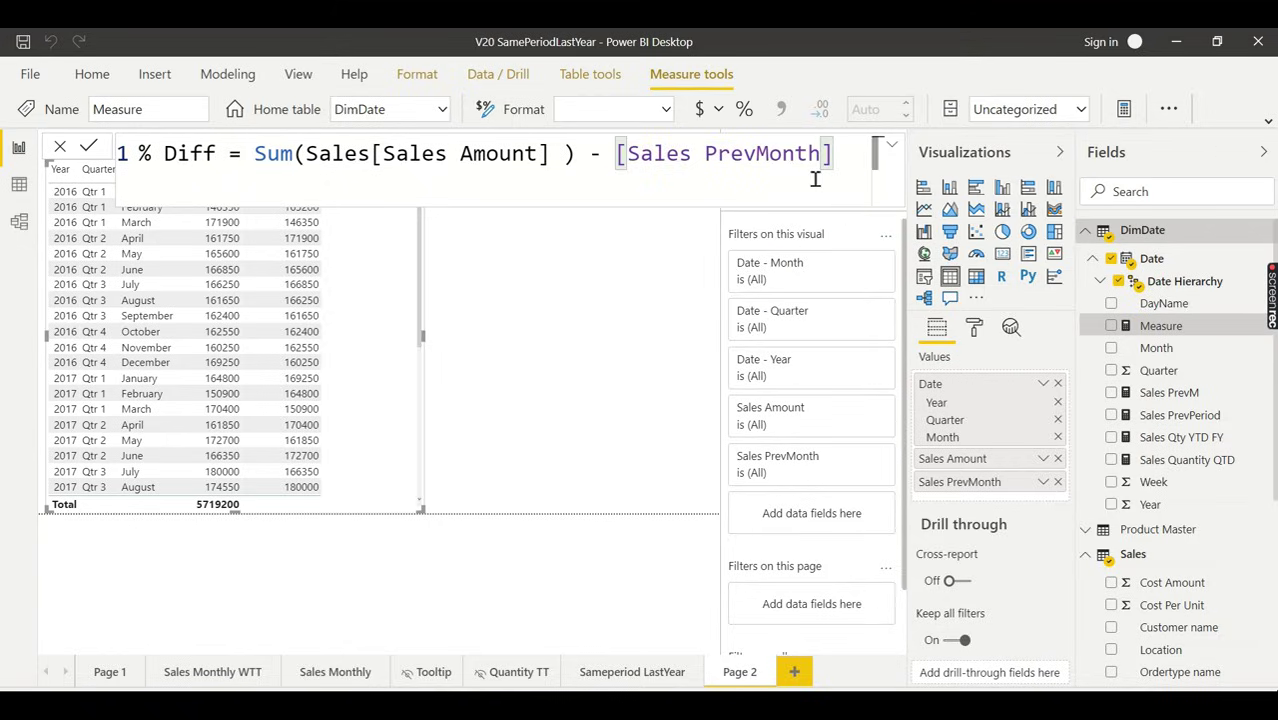
- Enclose the difference in parentheses, divide it by Sum(Sales[Sales Amount]) on a new line, and commit the % Diff measure
left_click(259, 159)
type("(")
key("End")
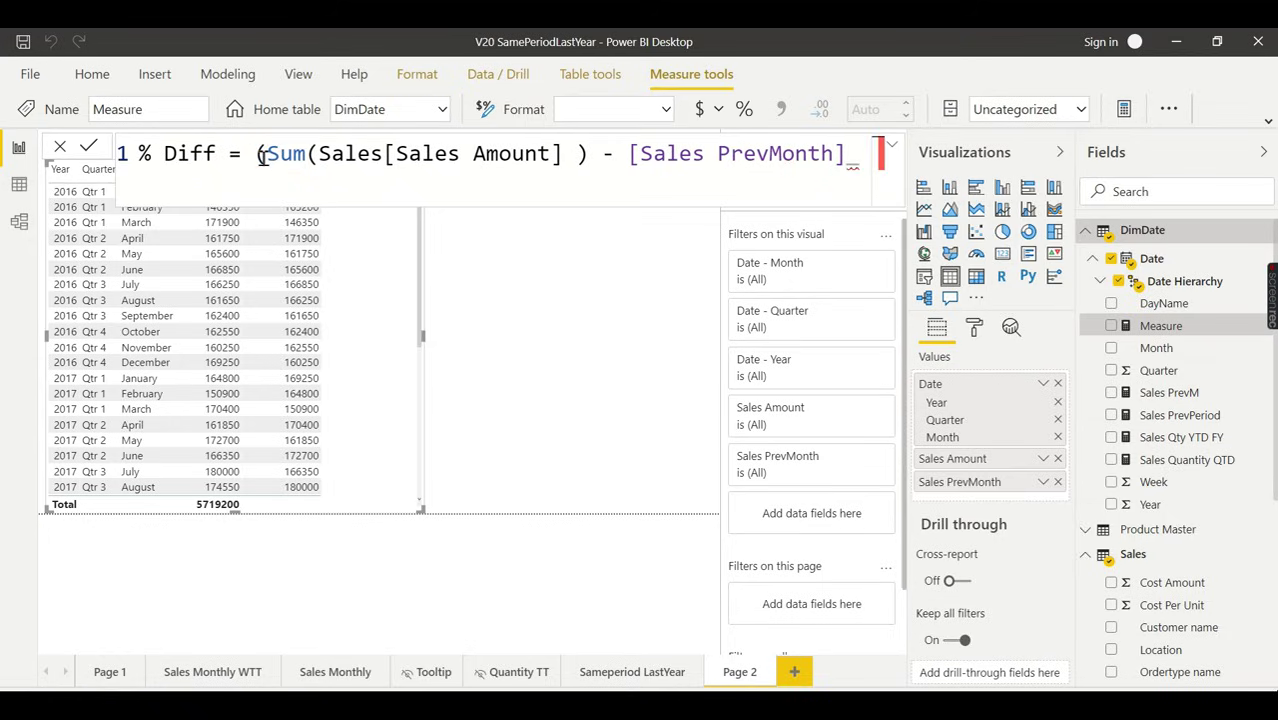
type(")")
key("shift+Return")
type("/Sum")
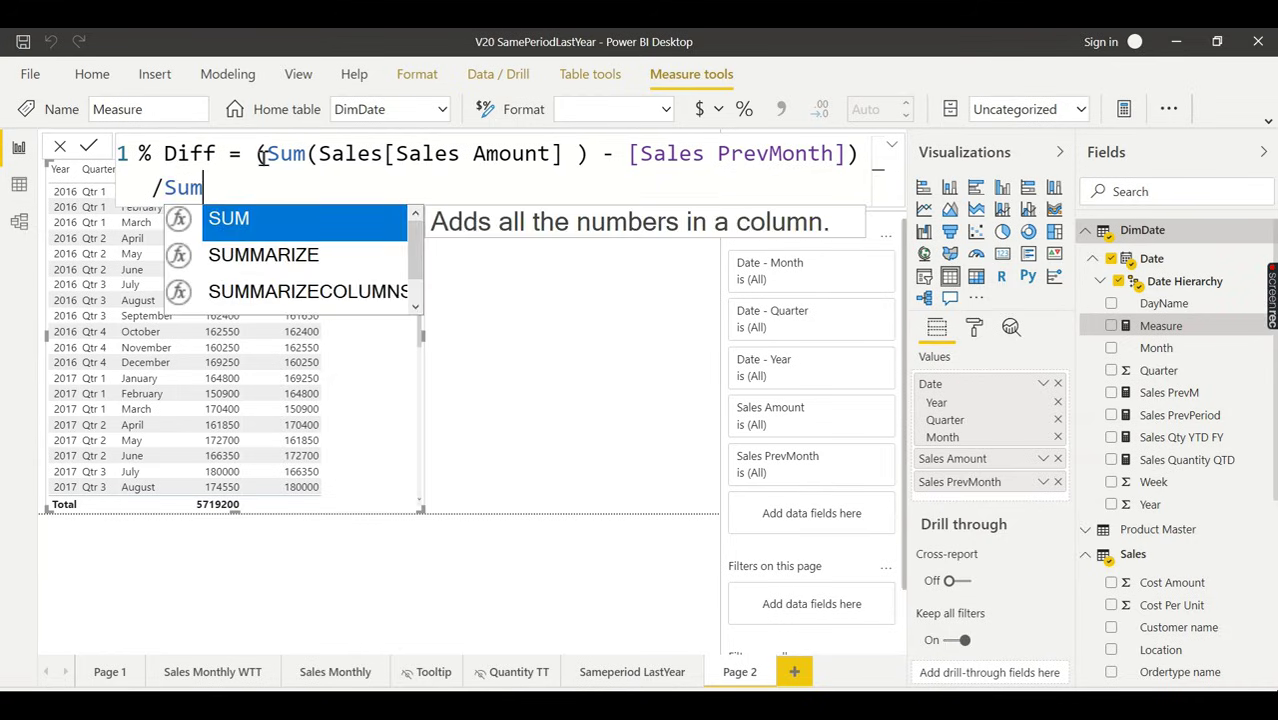
type("(")
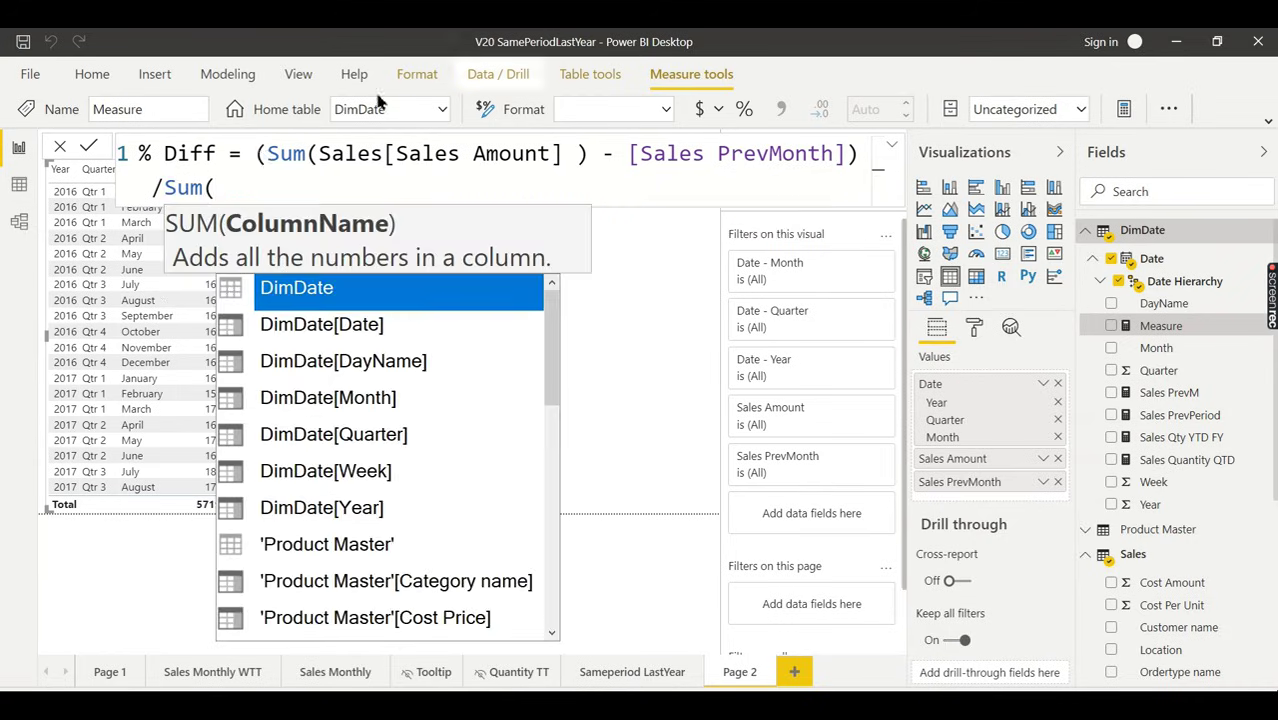
left_click_drag(549, 365, 556, 582)
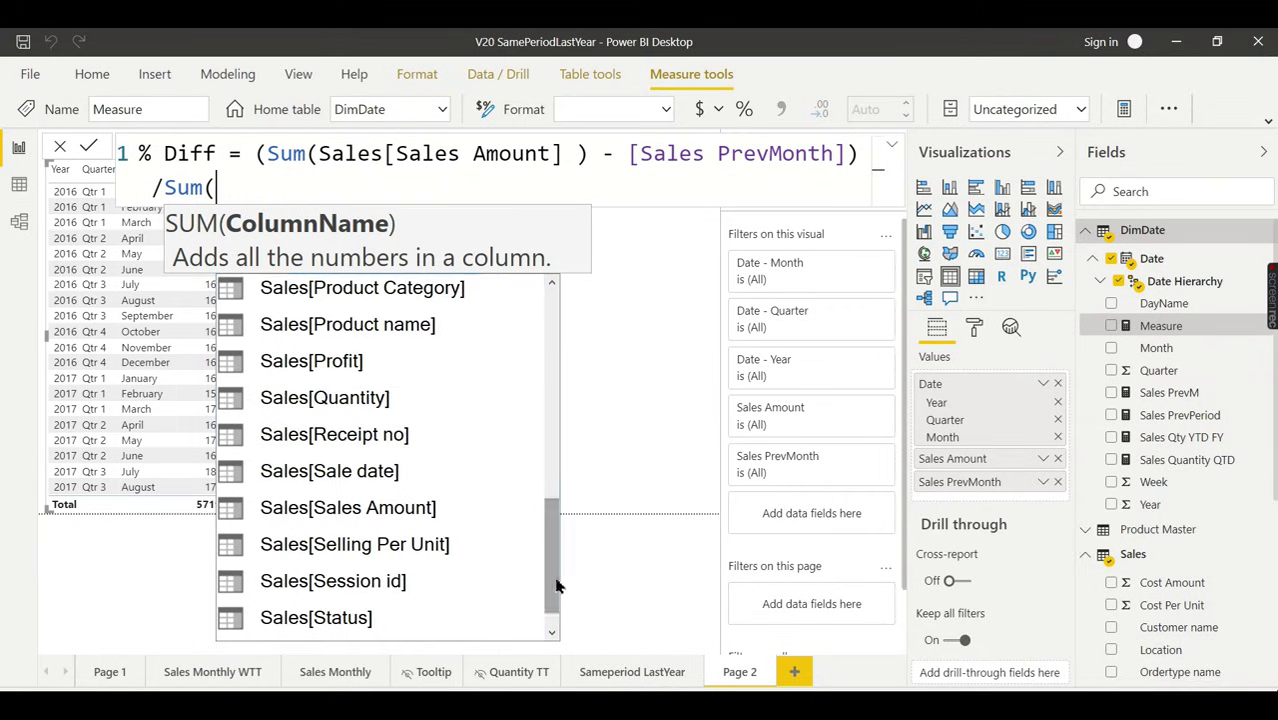
left_click(436, 507)
type(")")
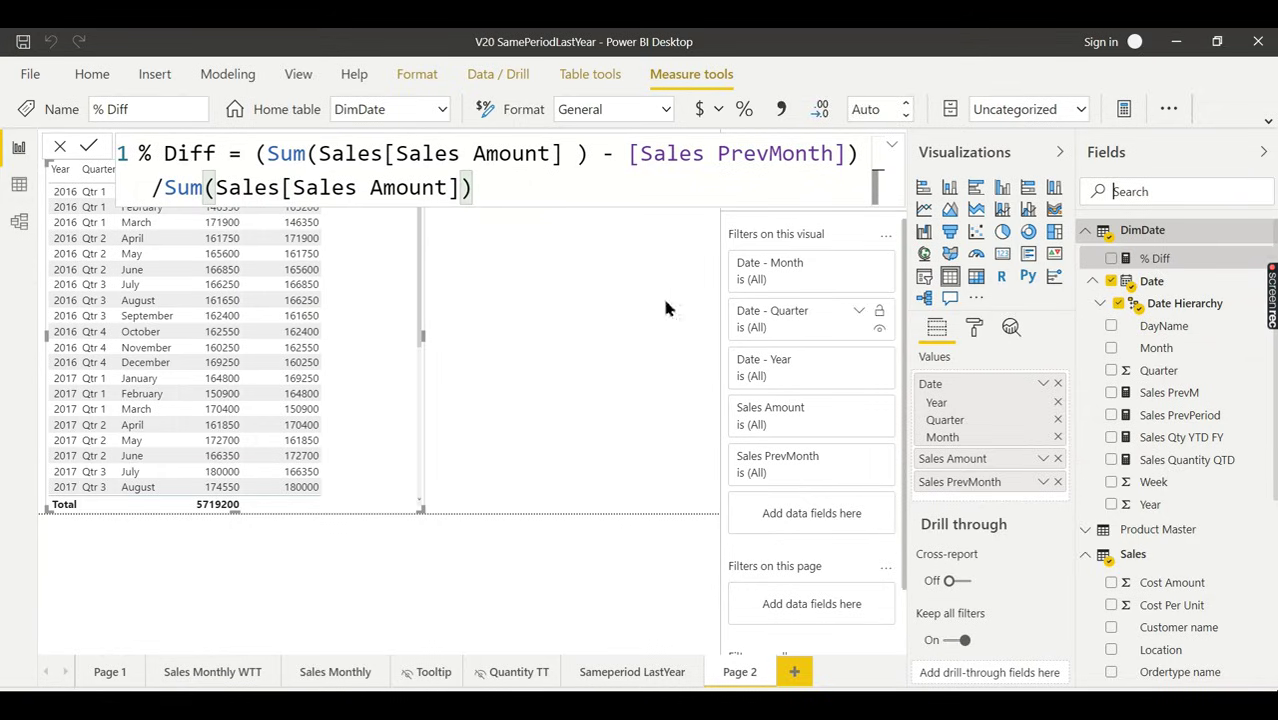
- Add the % Diff measure to the monthly sales table and collapse the formula editor
left_click(1111, 258)
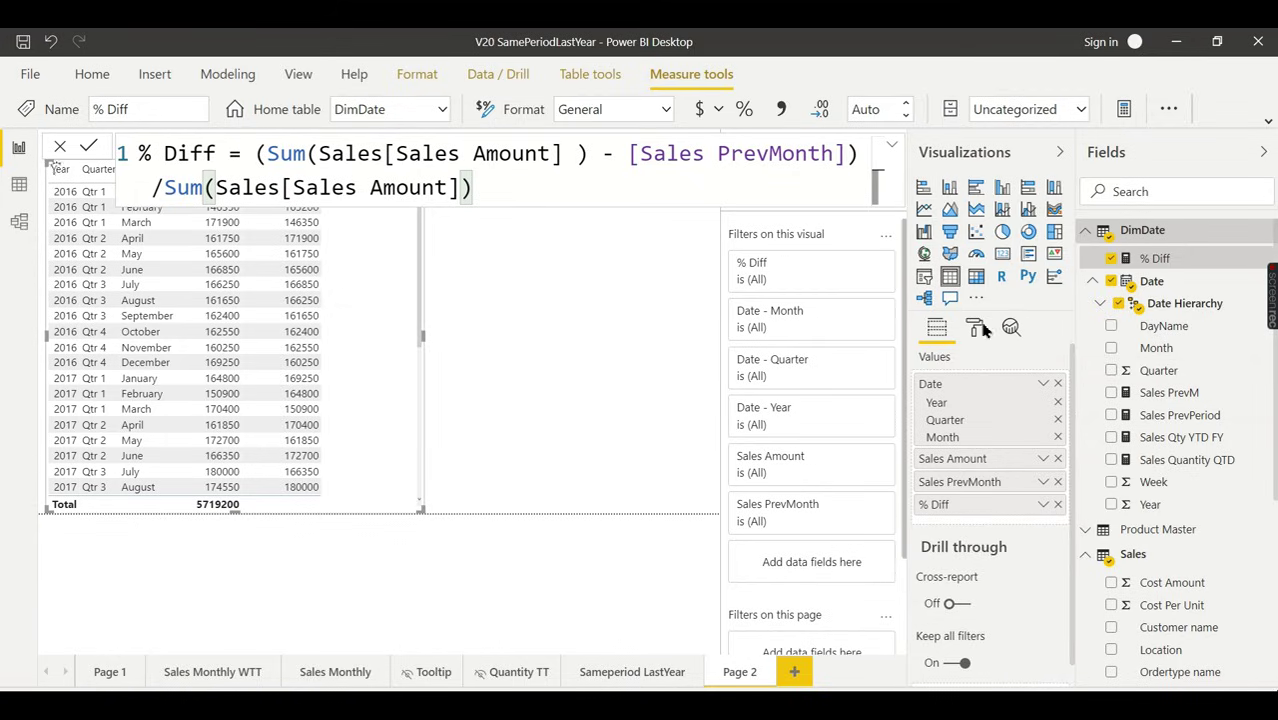
left_click(893, 147)
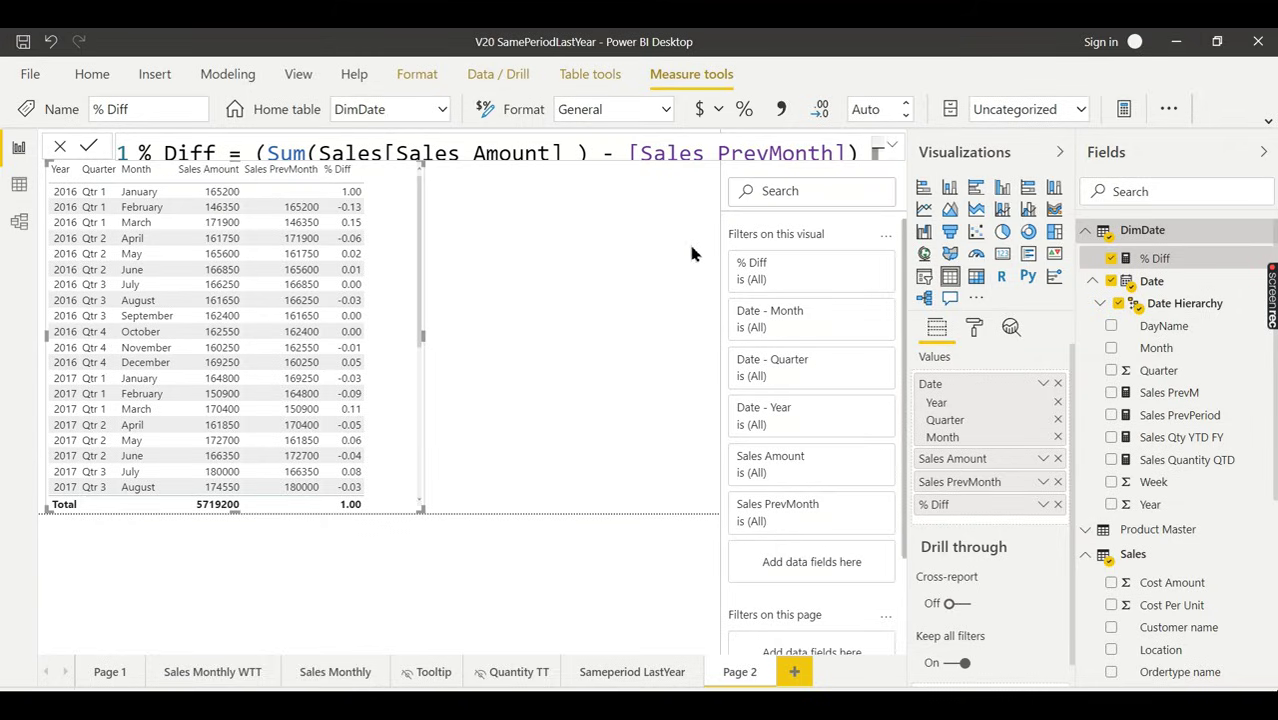
left_click(631, 212)
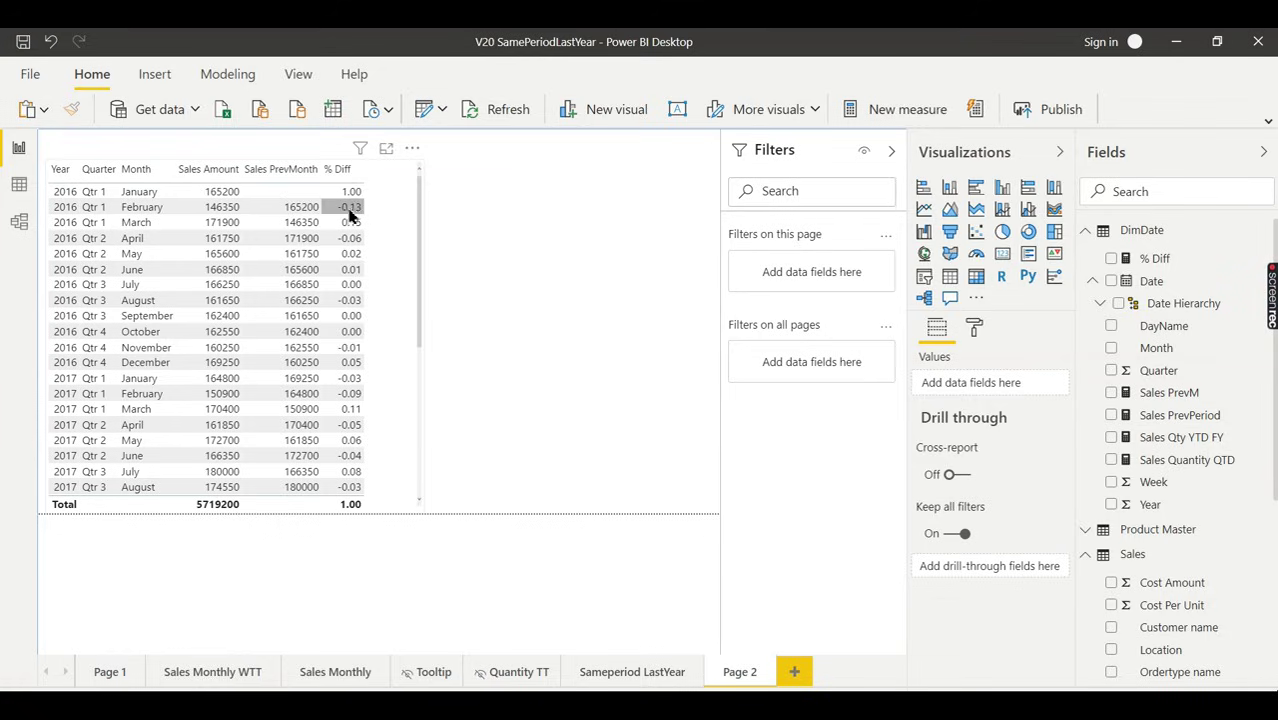
- Set the % Diff measure's home table to Sales and format it as a percentage with 2 decimal places
left_click(1156, 259)
left_click(443, 115)
left_click(371, 194)
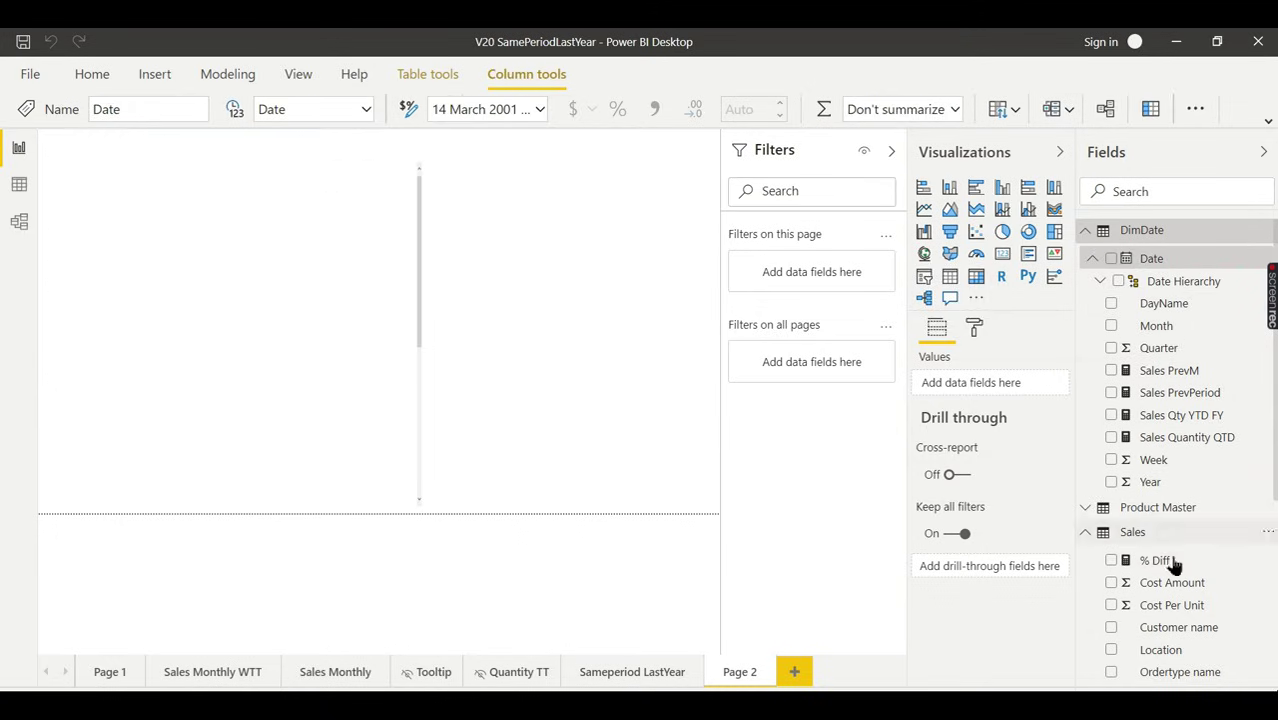
left_click(1140, 560)
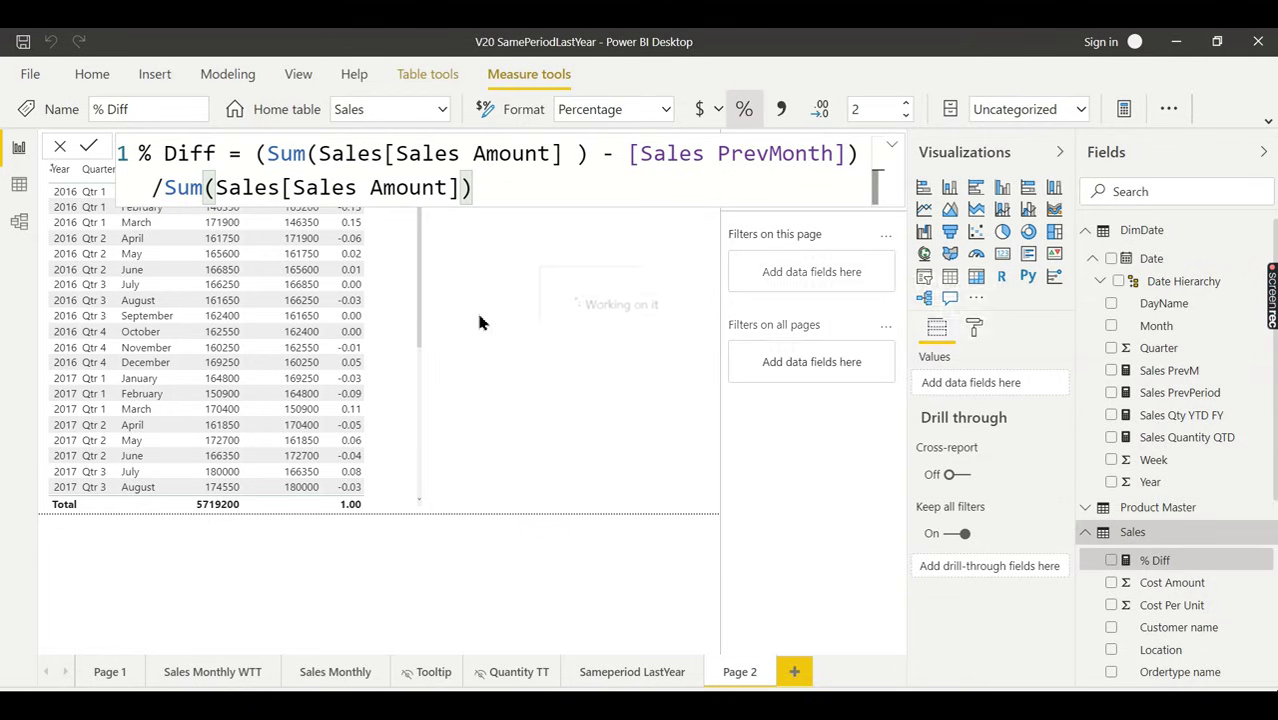
left_click(449, 275)
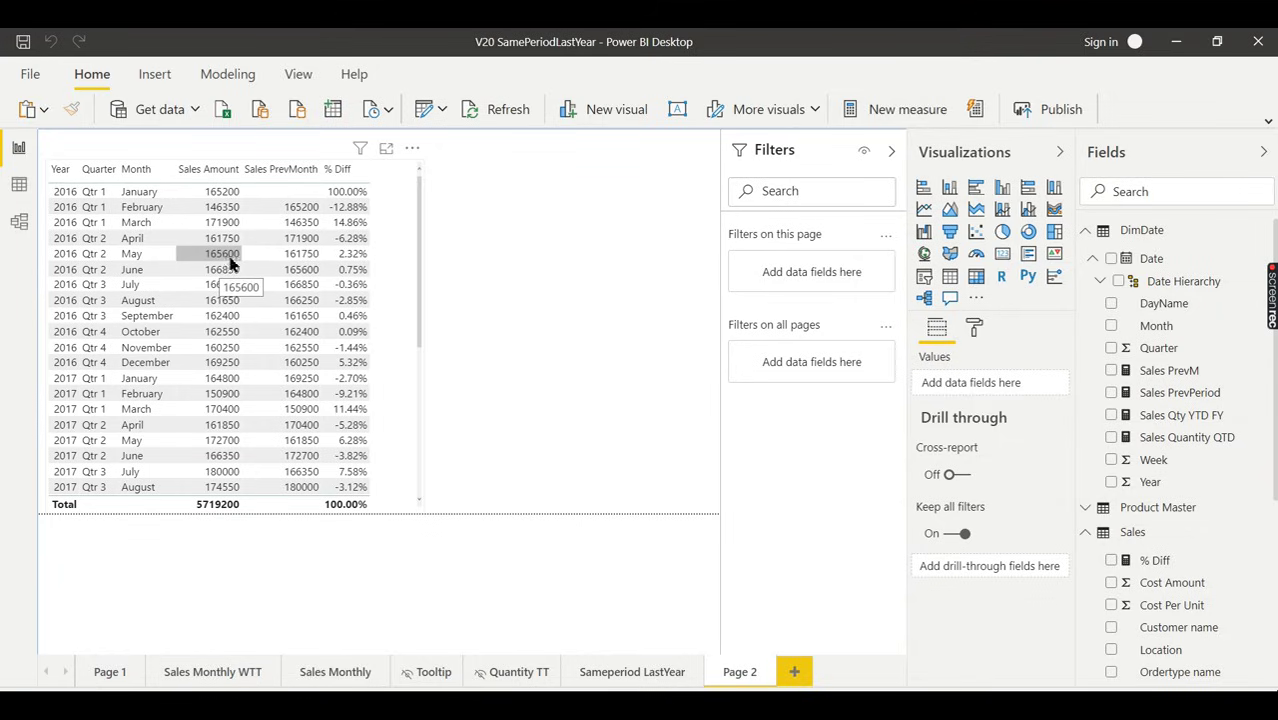
- Narrow the monthly sales table visual so it fits closely around its columns
left_click(401, 319)
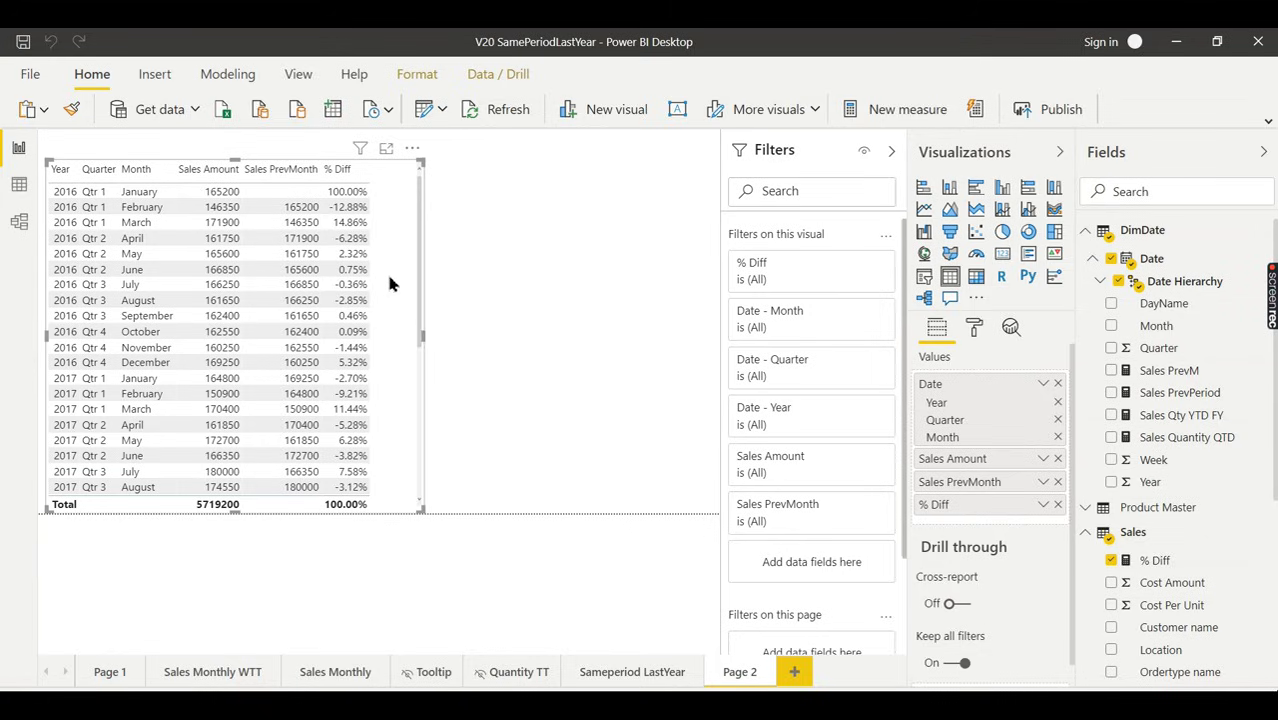
left_click_drag(420, 160, 393, 163)
left_click(455, 238)
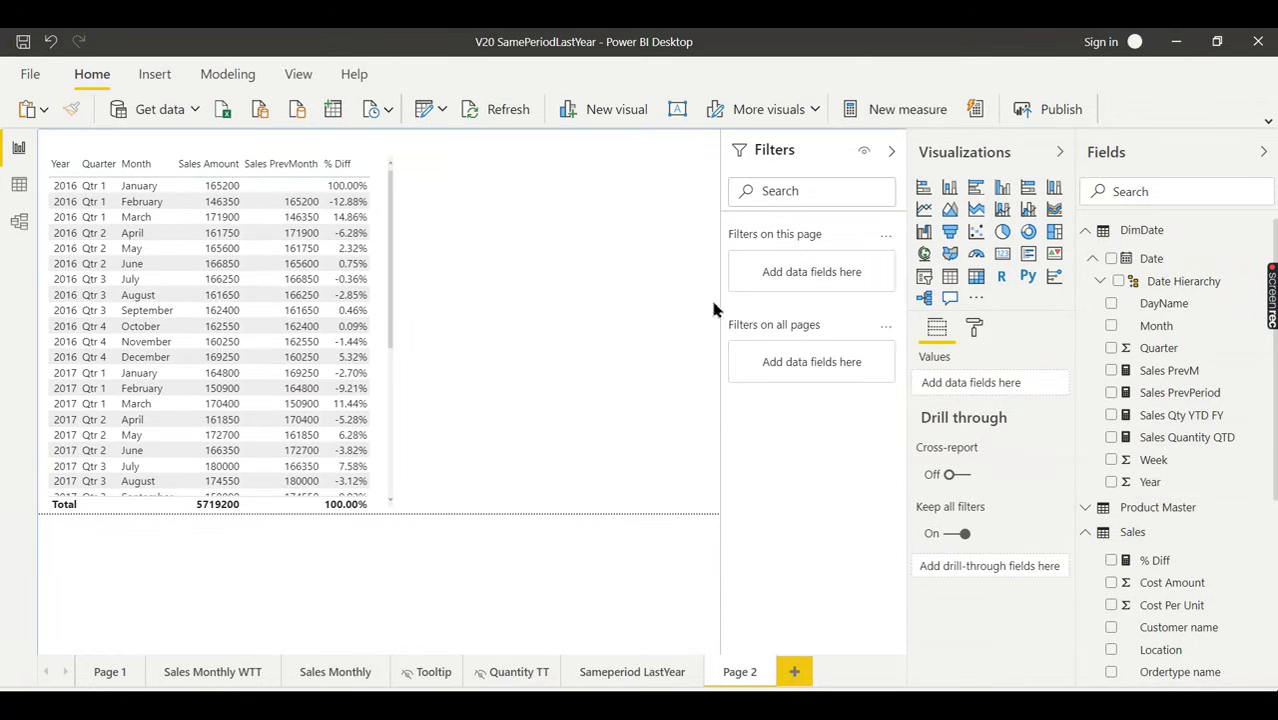
- Add a second table visual showing Product Category from Sales and copy the monthly table's formatting onto it
left_click(1157, 198)
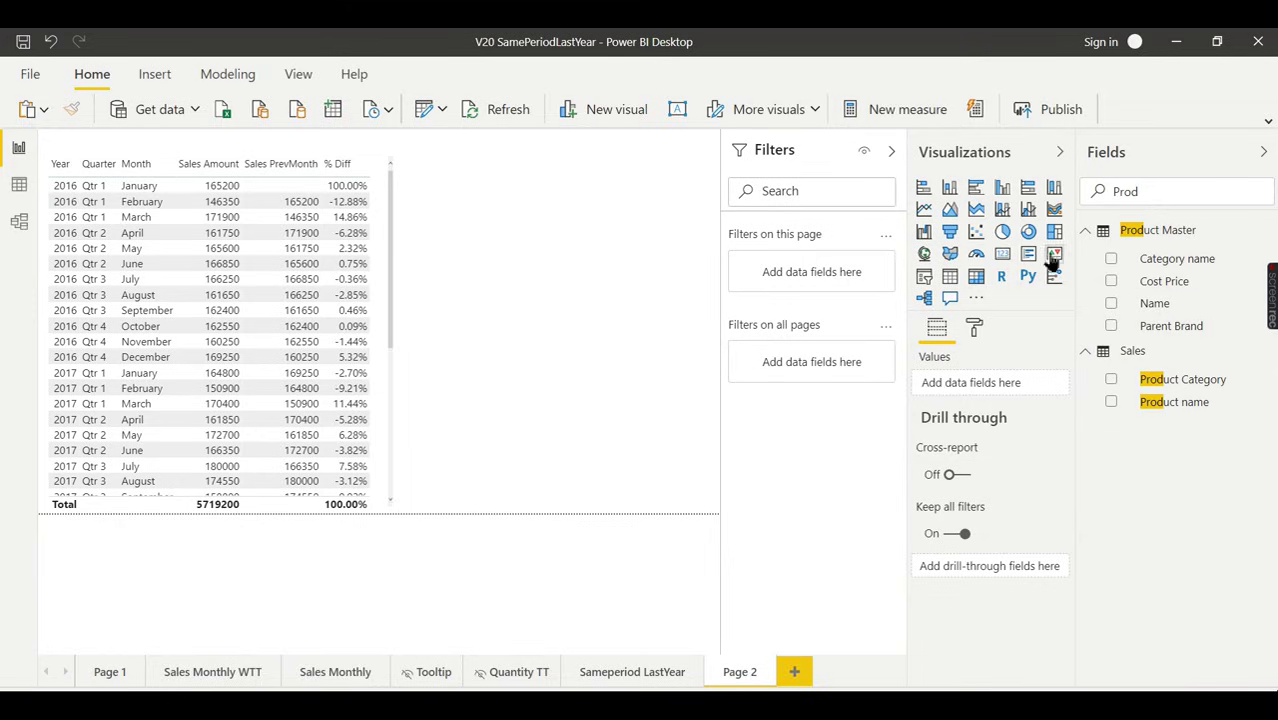
left_click(950, 276)
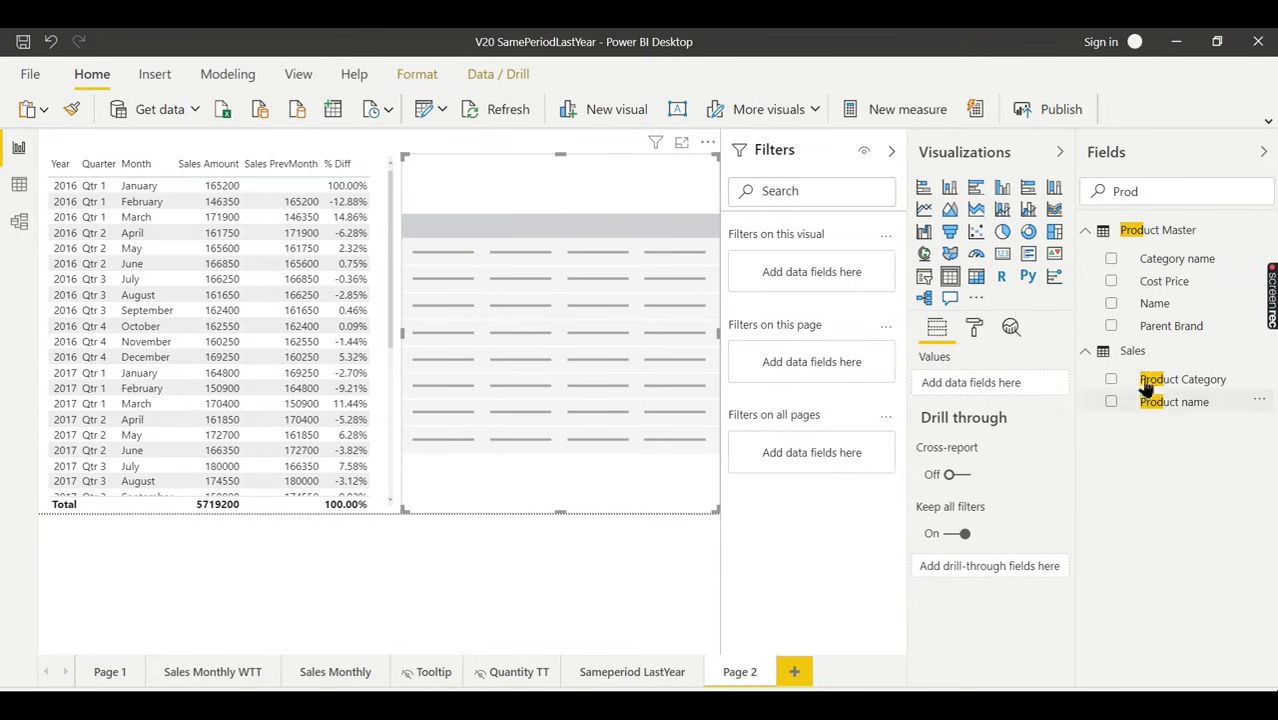
left_click(1111, 381)
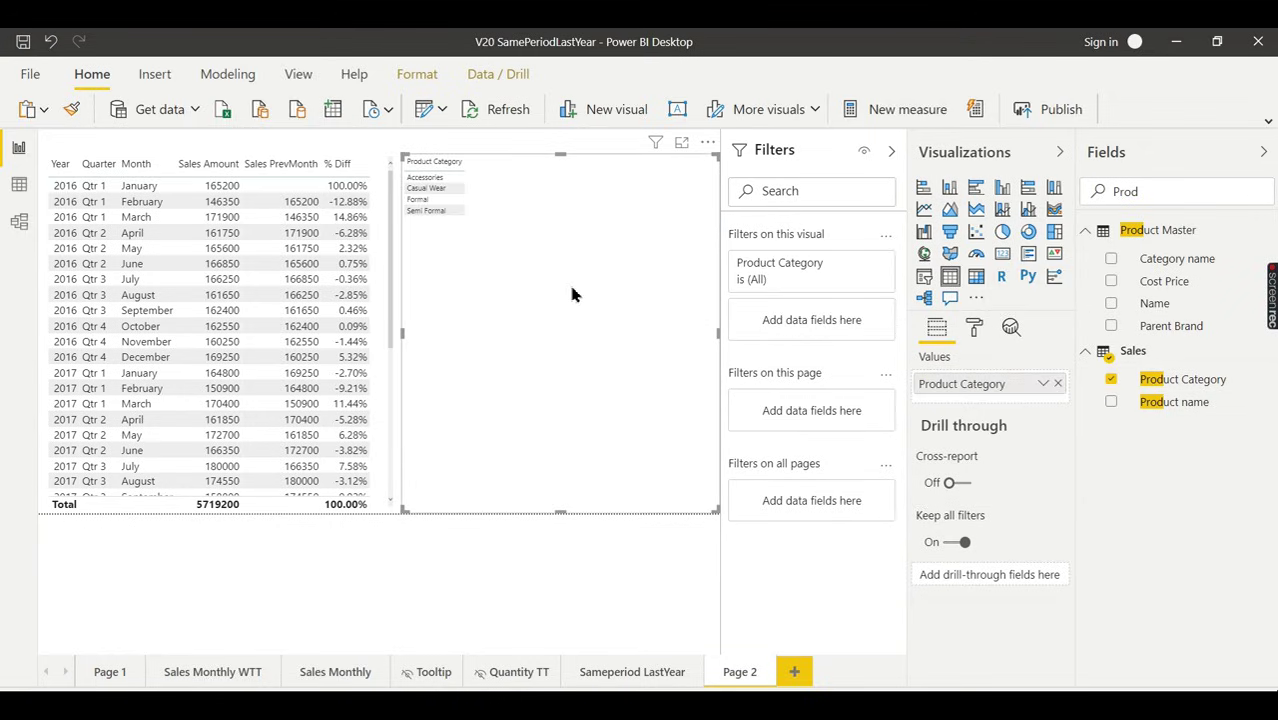
left_click(371, 165)
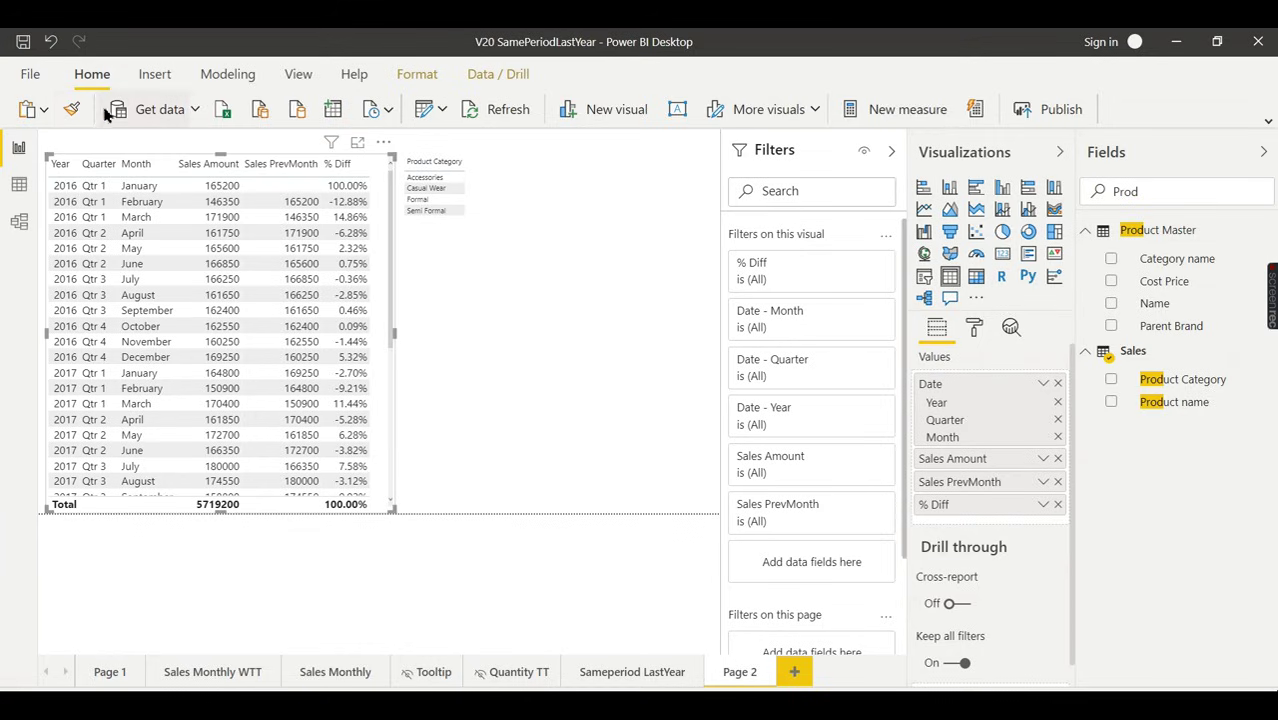
left_click(616, 275)
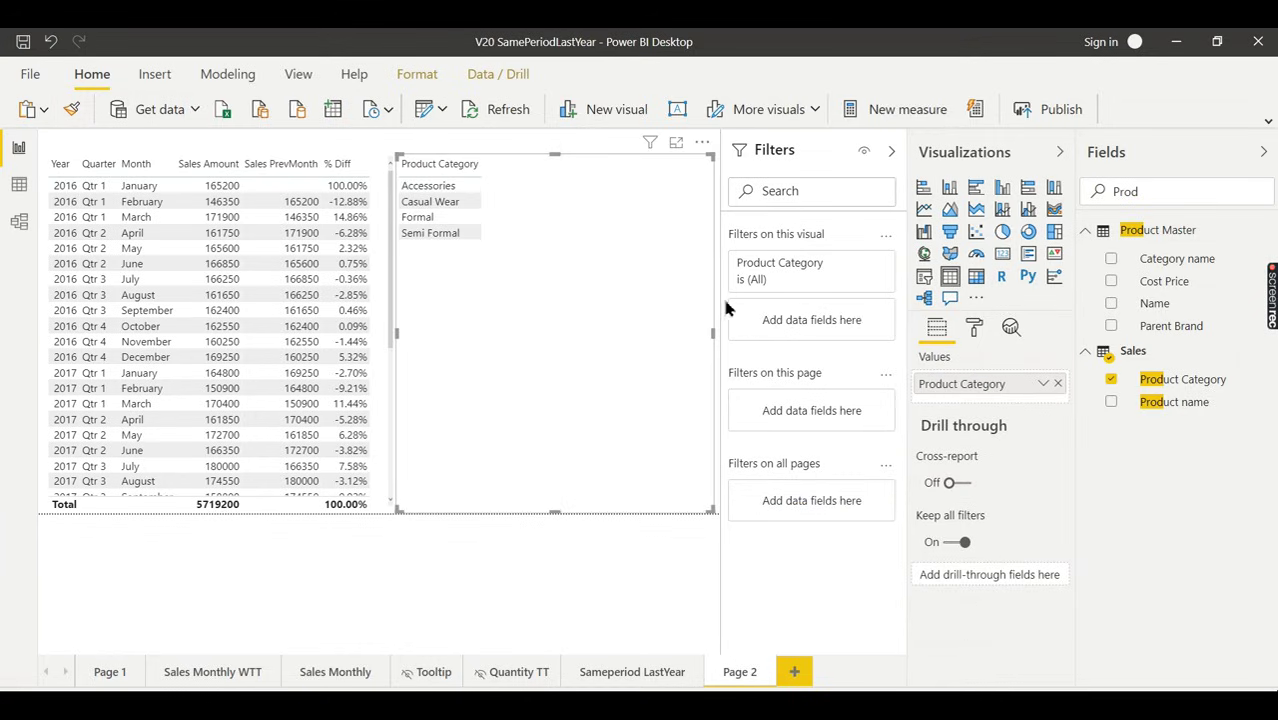
- Search the fields for % and add the % Diff measure to the Product Category table
double_click(1125, 191)
key("BackSpace")
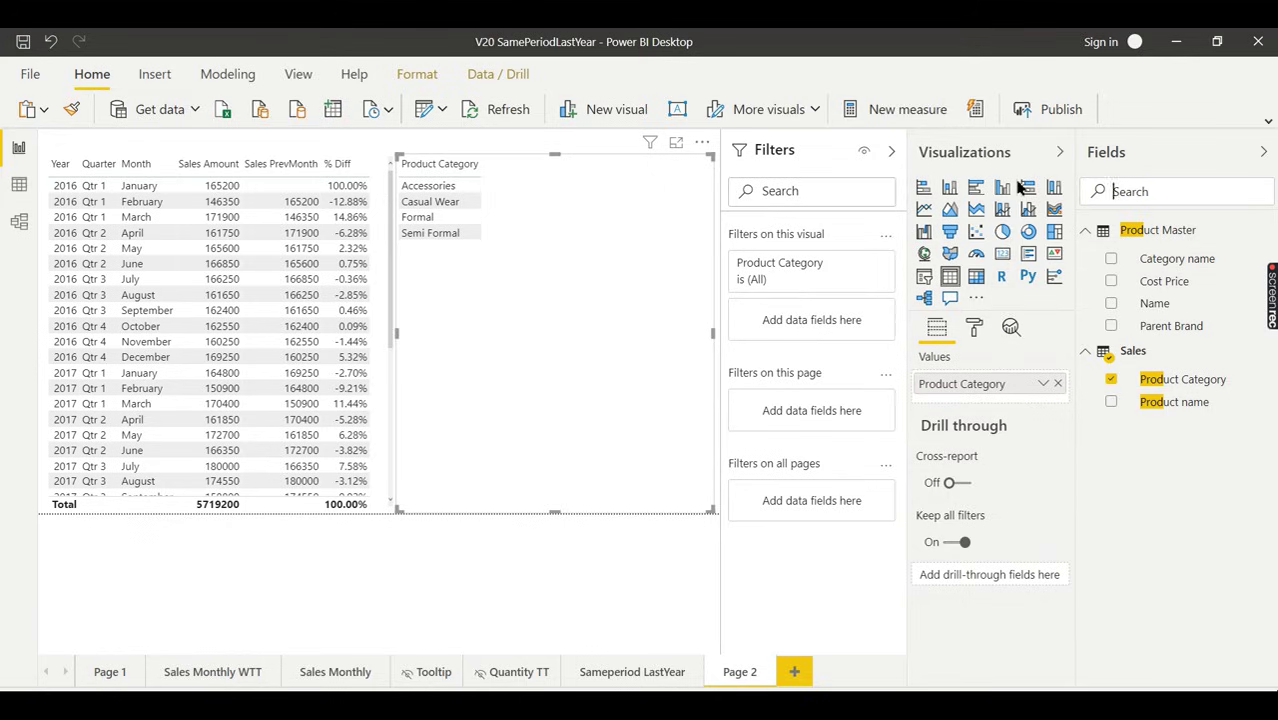
type("%")
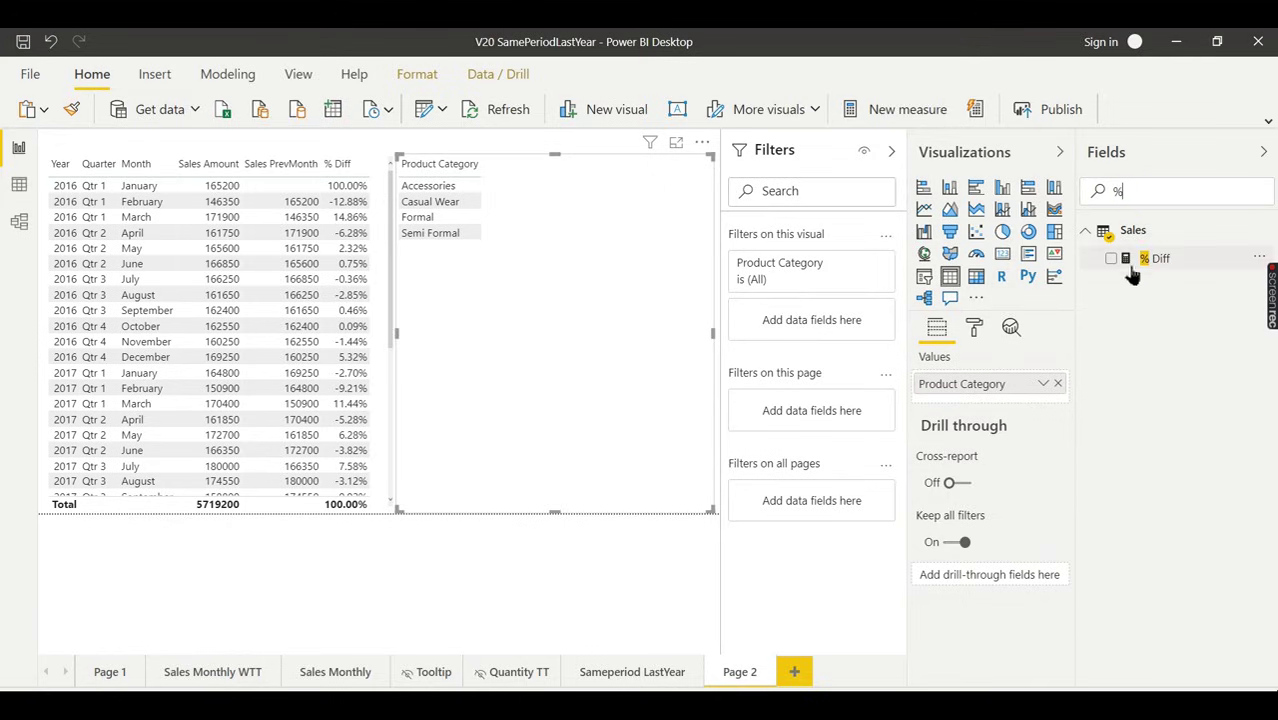
left_click(1111, 258)
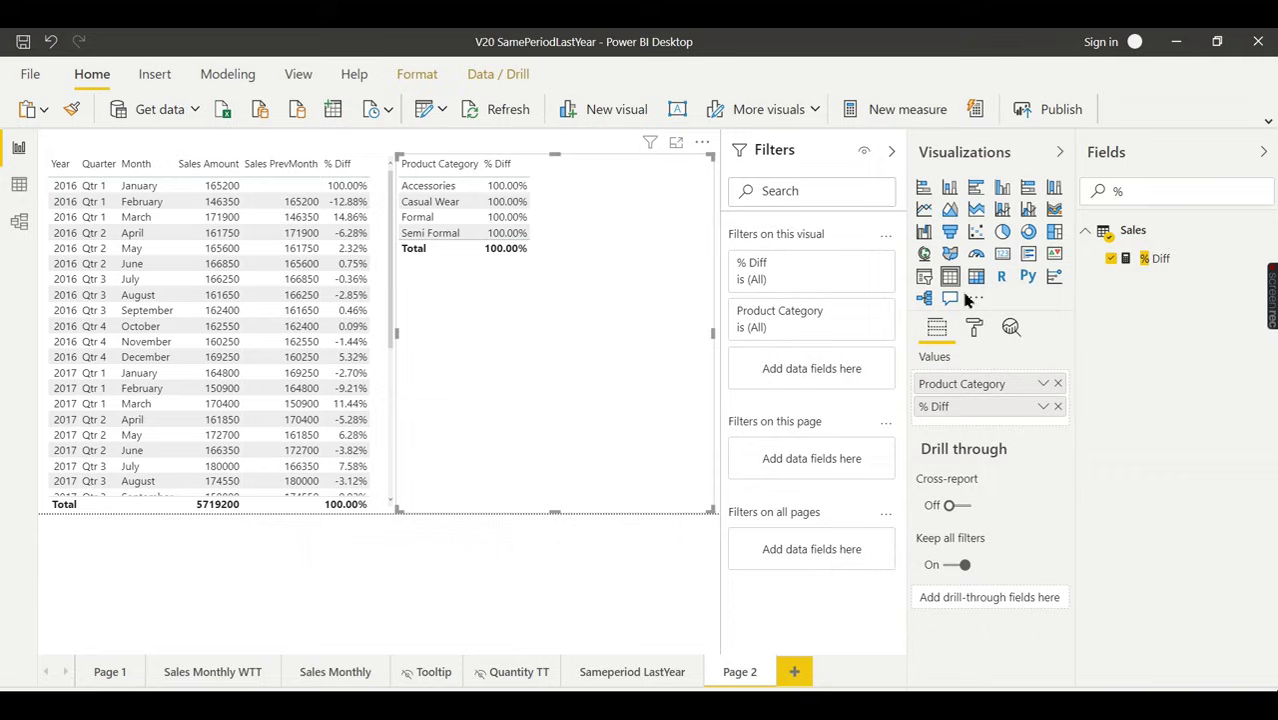
- Clear the field search and shrink both table visuals, leaving free space above them on the page
key("BackSpace")
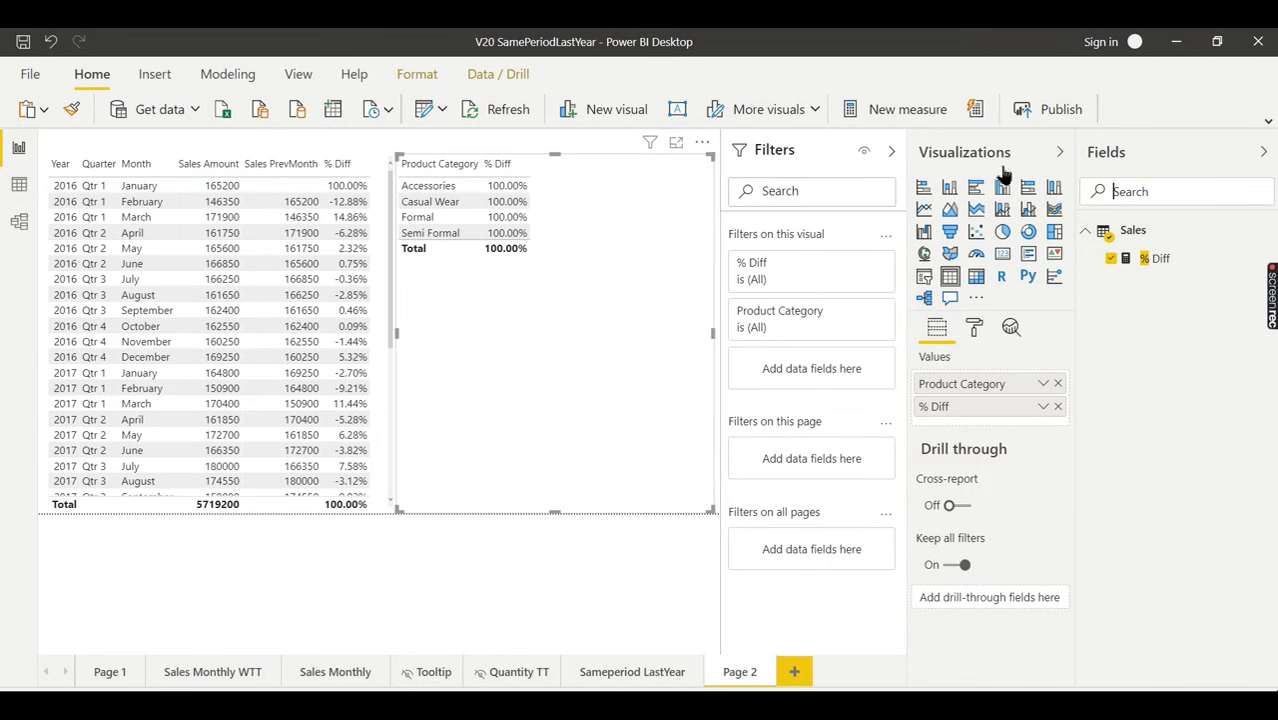
left_click_drag(714, 160, 692, 272)
left_click_drag(393, 152, 356, 205)
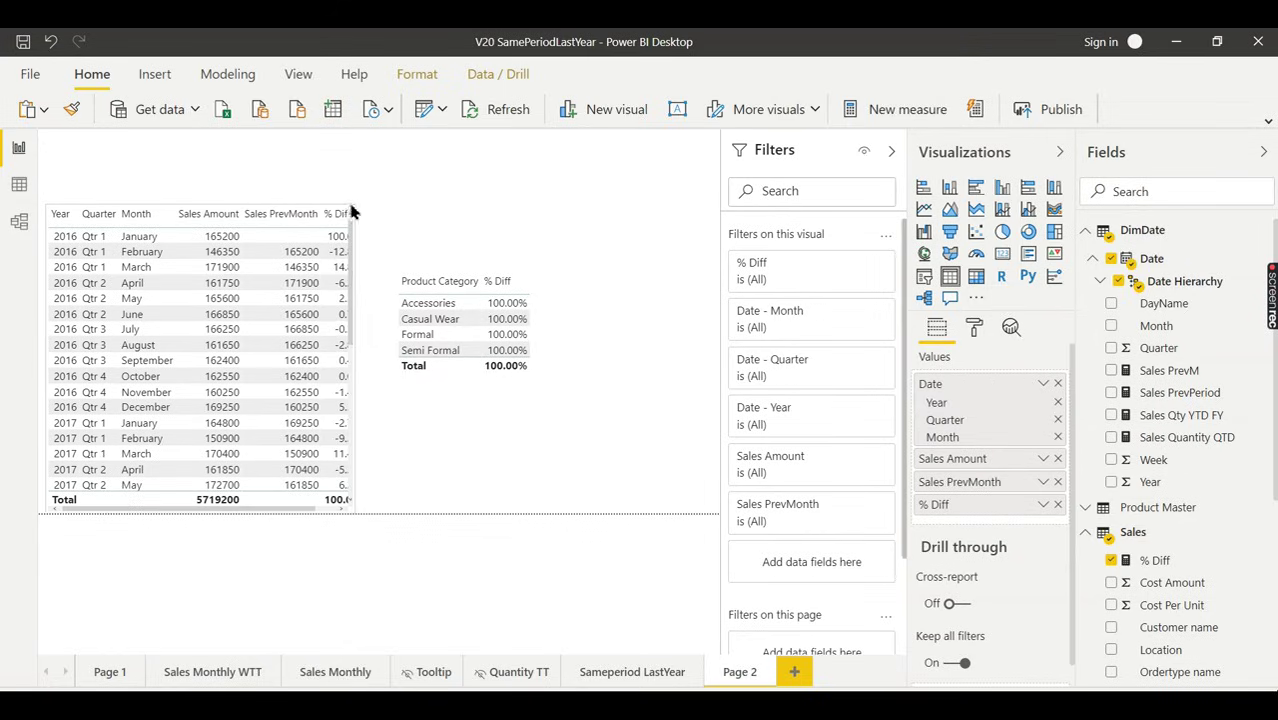
- Search the fields for Prev, add Sales PrevMonth to the Product Category table and remove % Diff from it
left_click(650, 349)
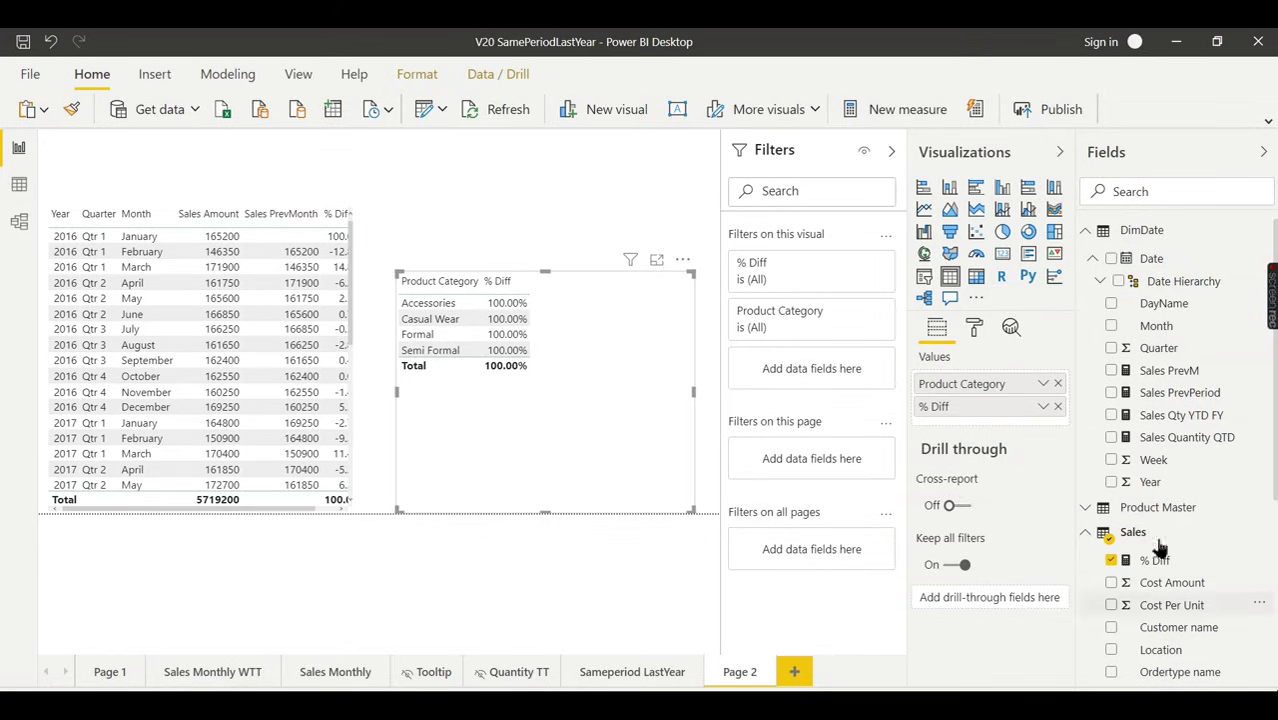
left_click(1184, 196)
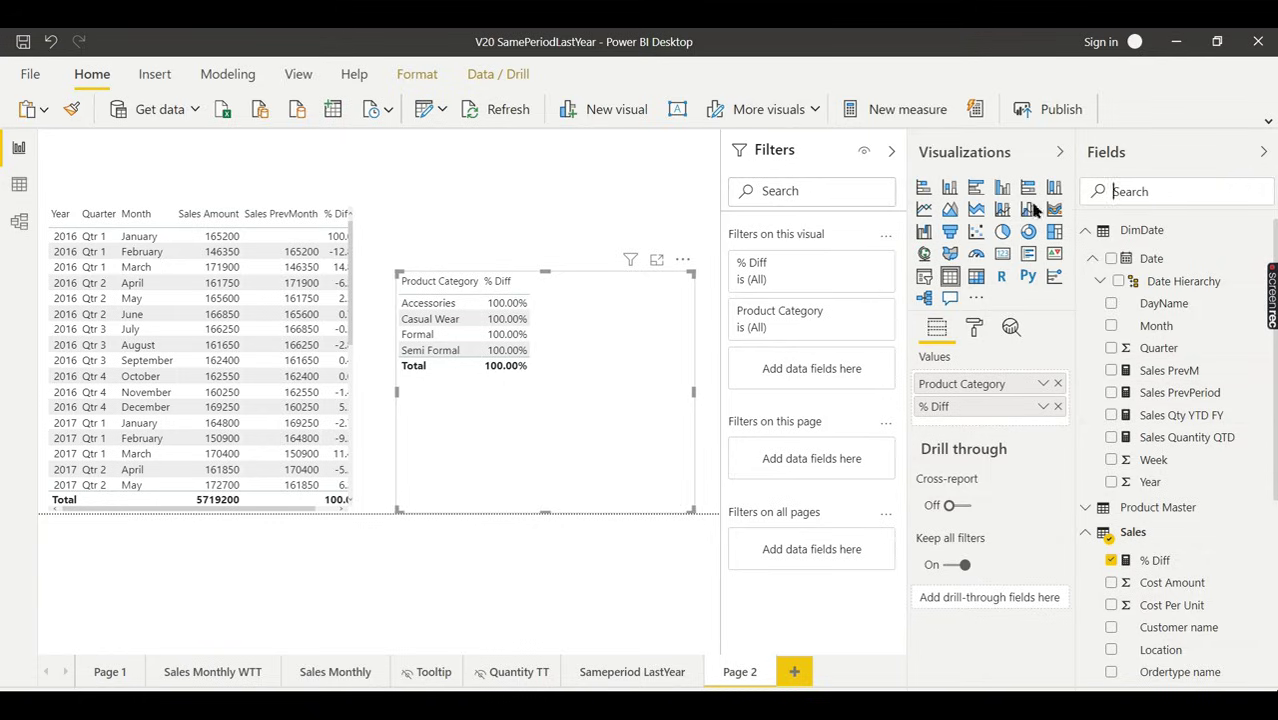
type("Prev")
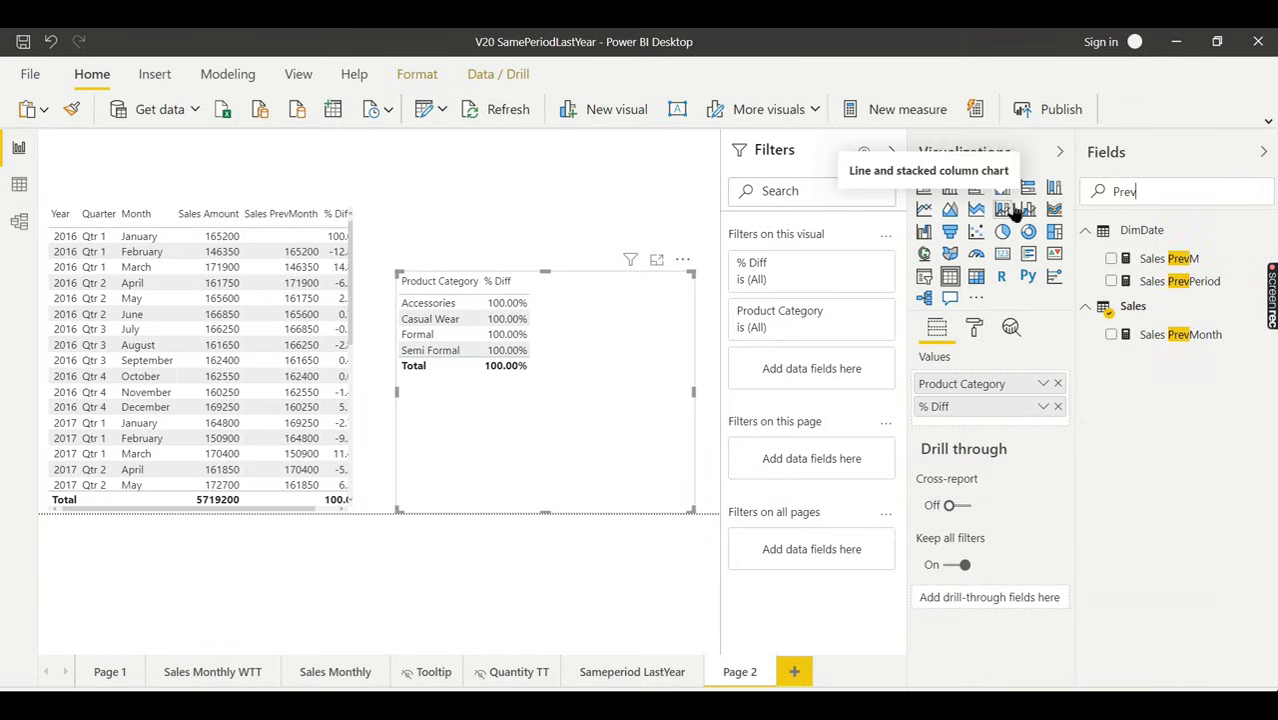
left_click(1111, 336)
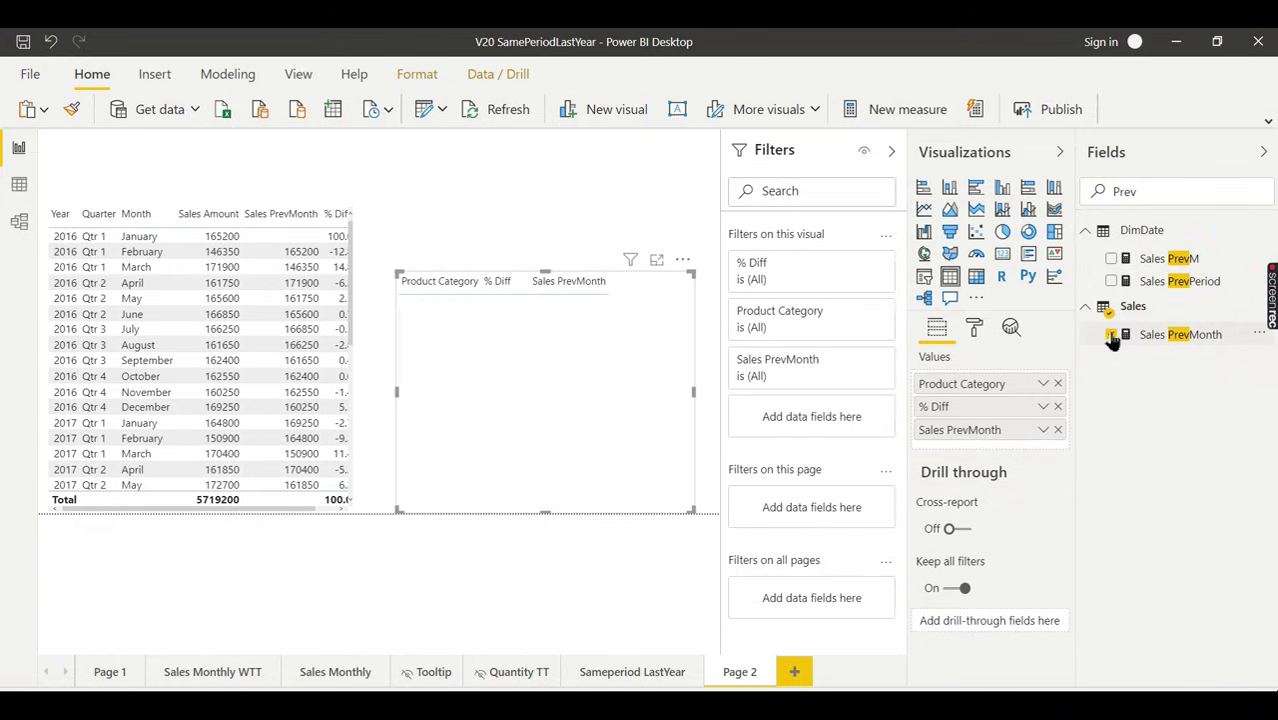
left_click(1058, 406)
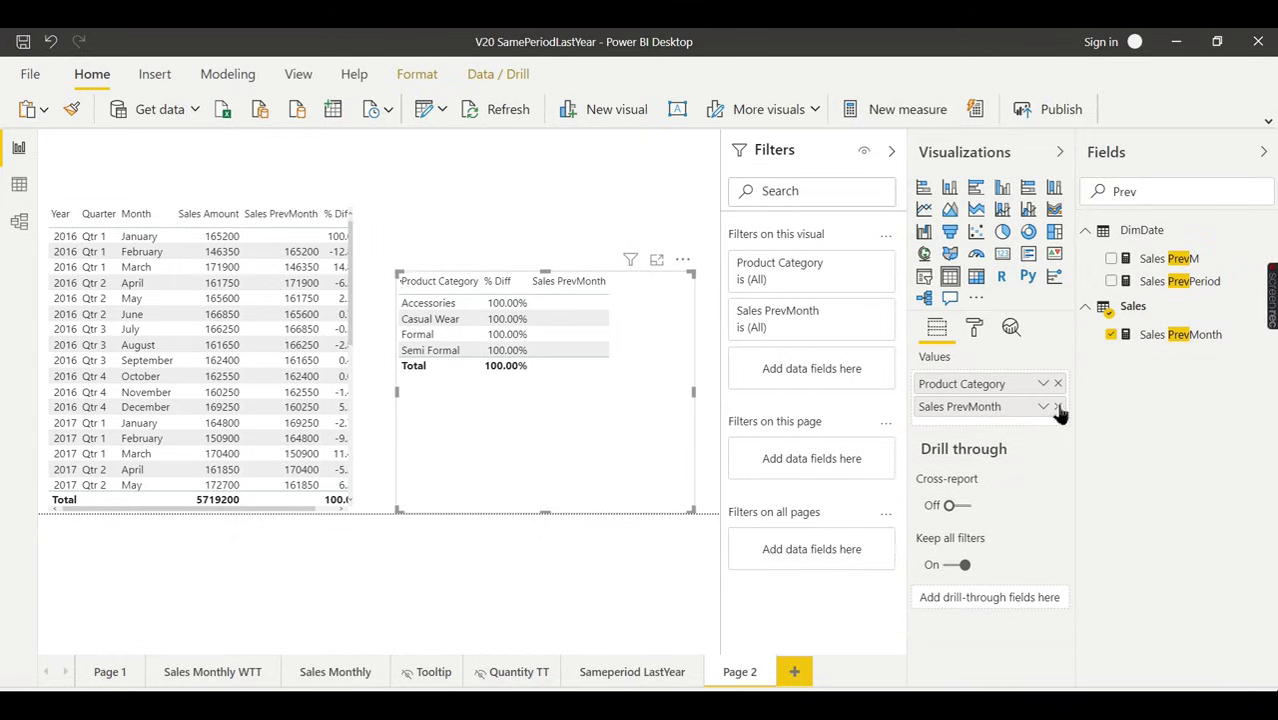
- Search the fields for Sales and add Sales Amount to the Product Category table
double_click(1179, 205)
type("Sales")
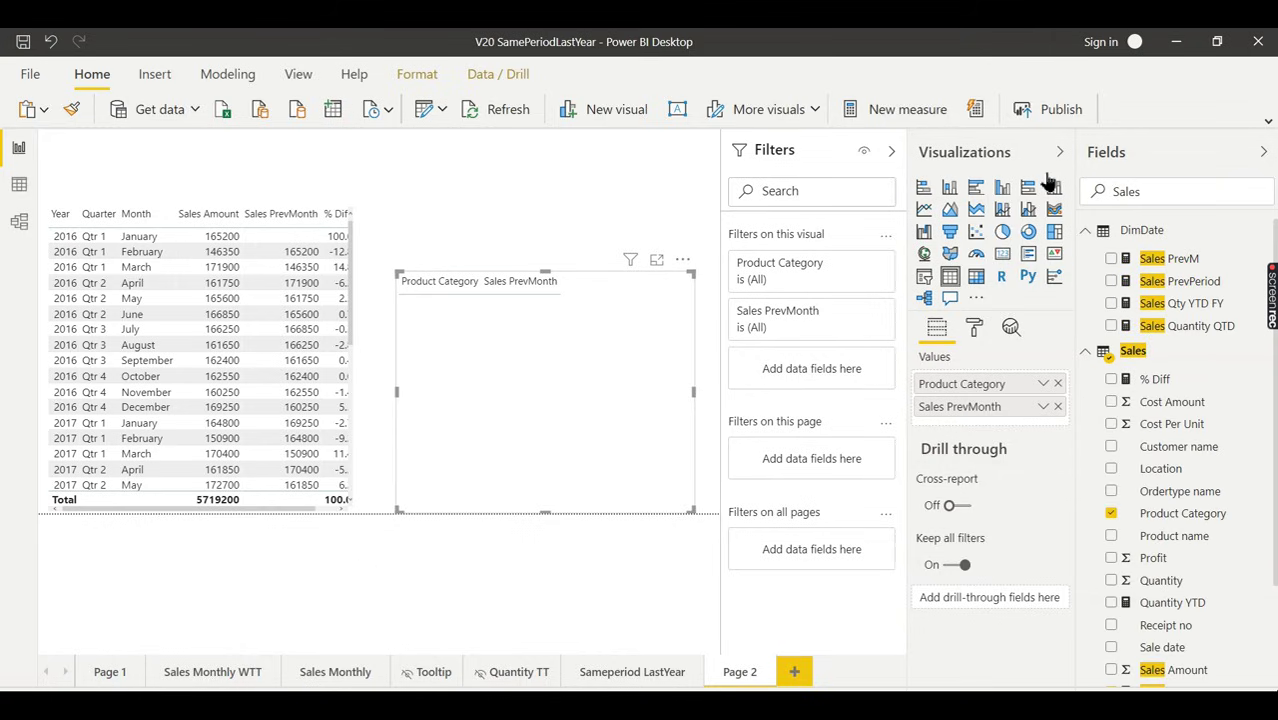
left_click(1111, 670)
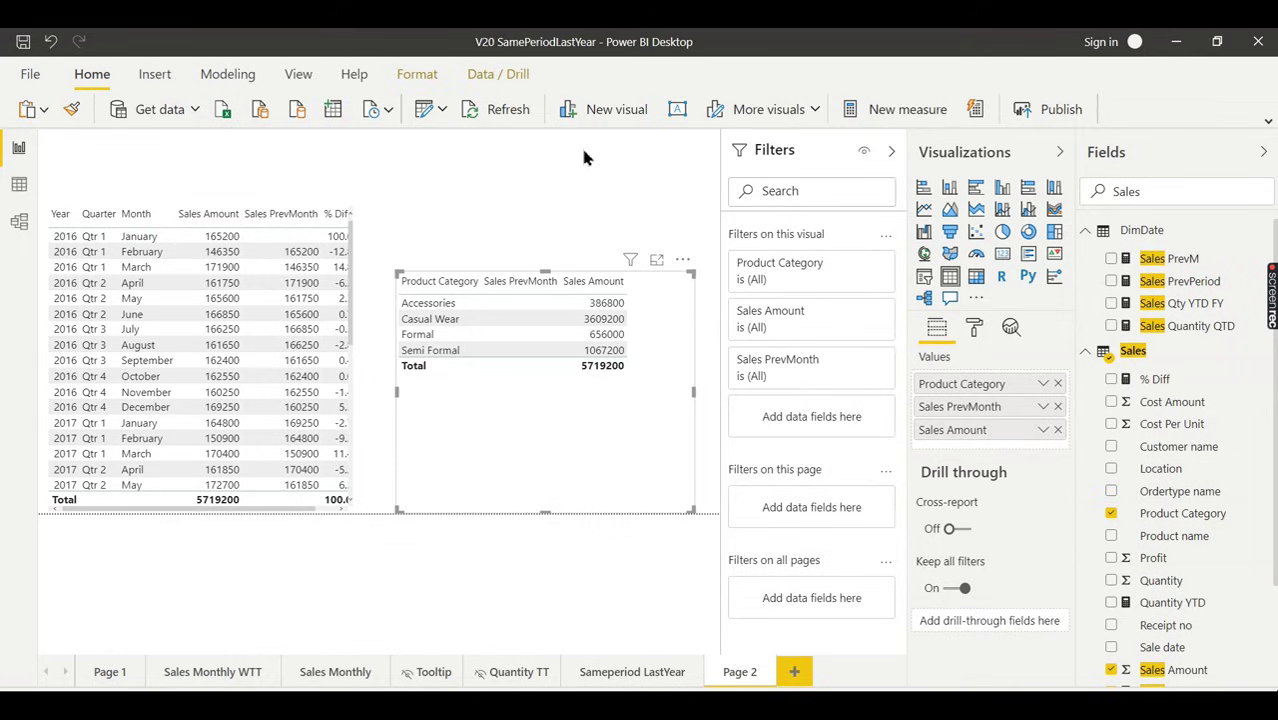
left_click(564, 176)
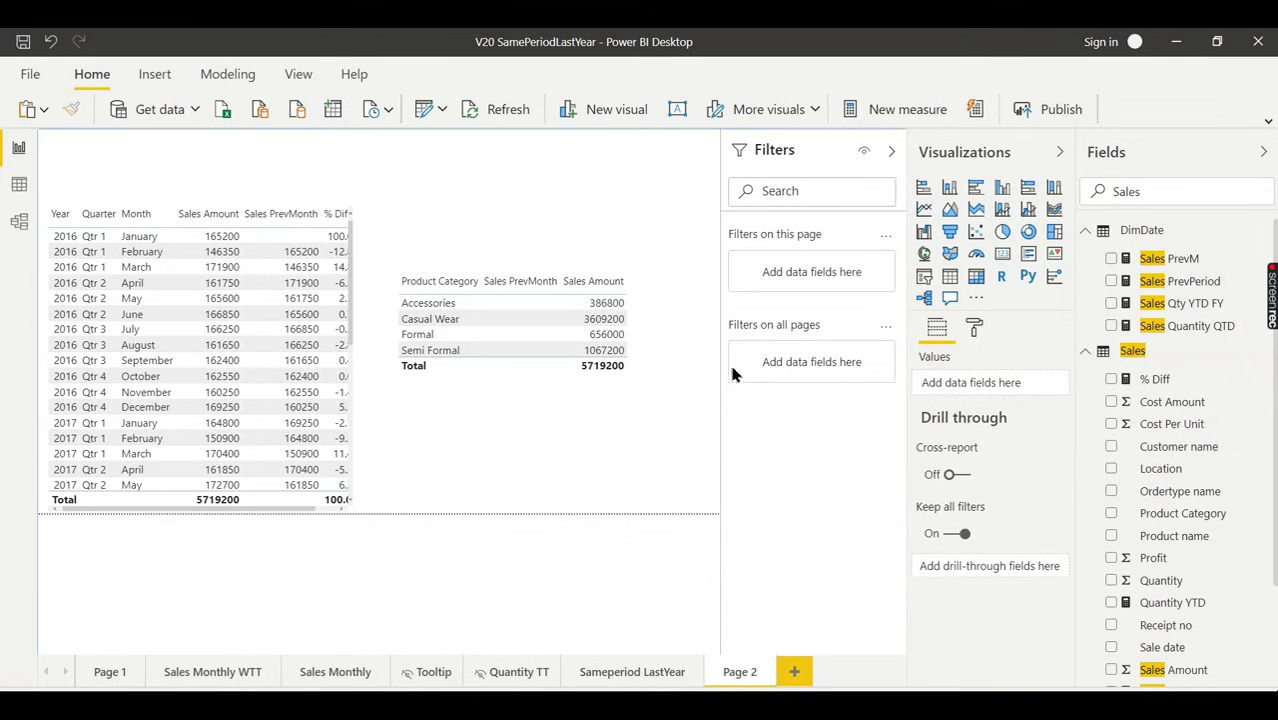
- Search the fields for % and add the % Diff measure as the last column of the Product Category table
left_click(668, 373)
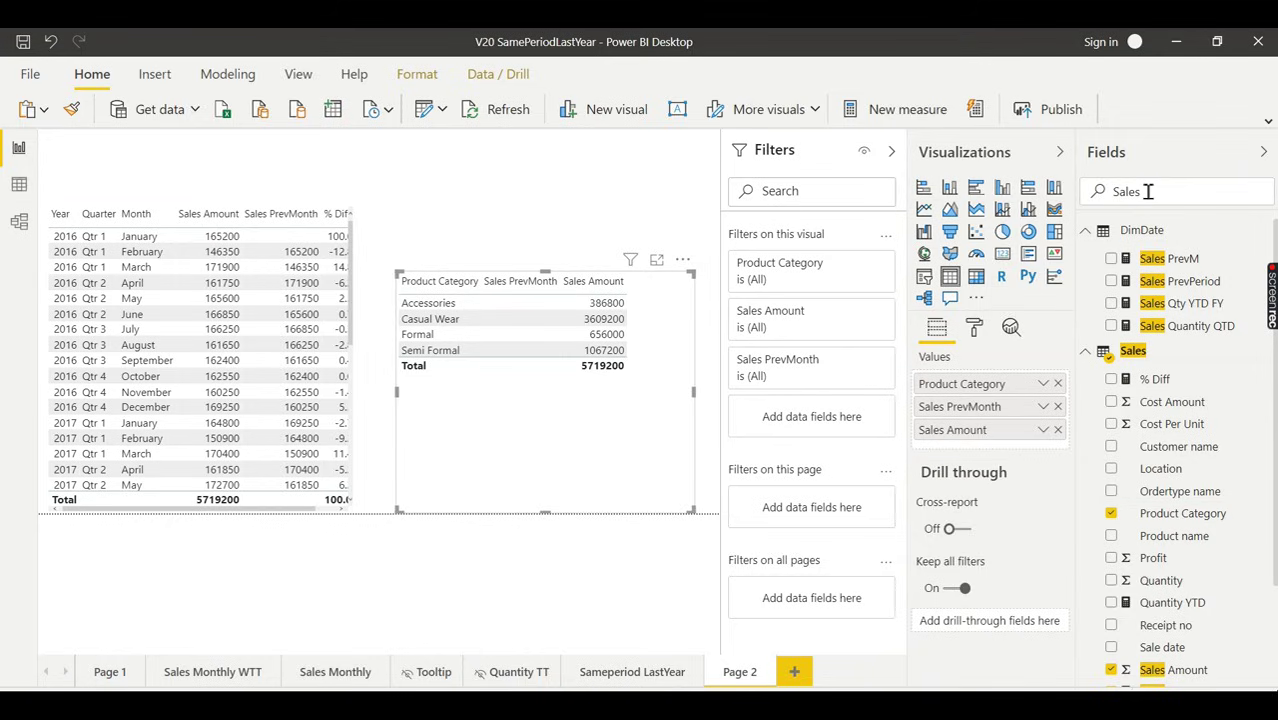
double_click(1183, 190)
type("%")
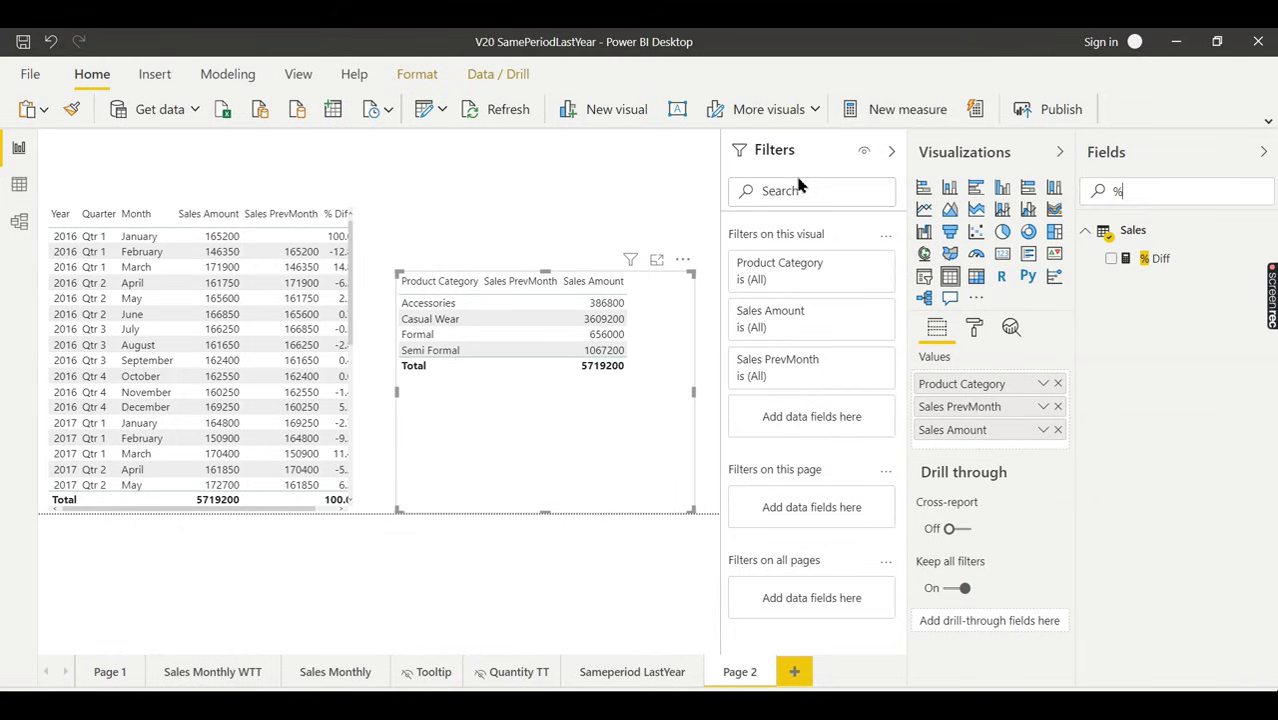
left_click(1111, 259)
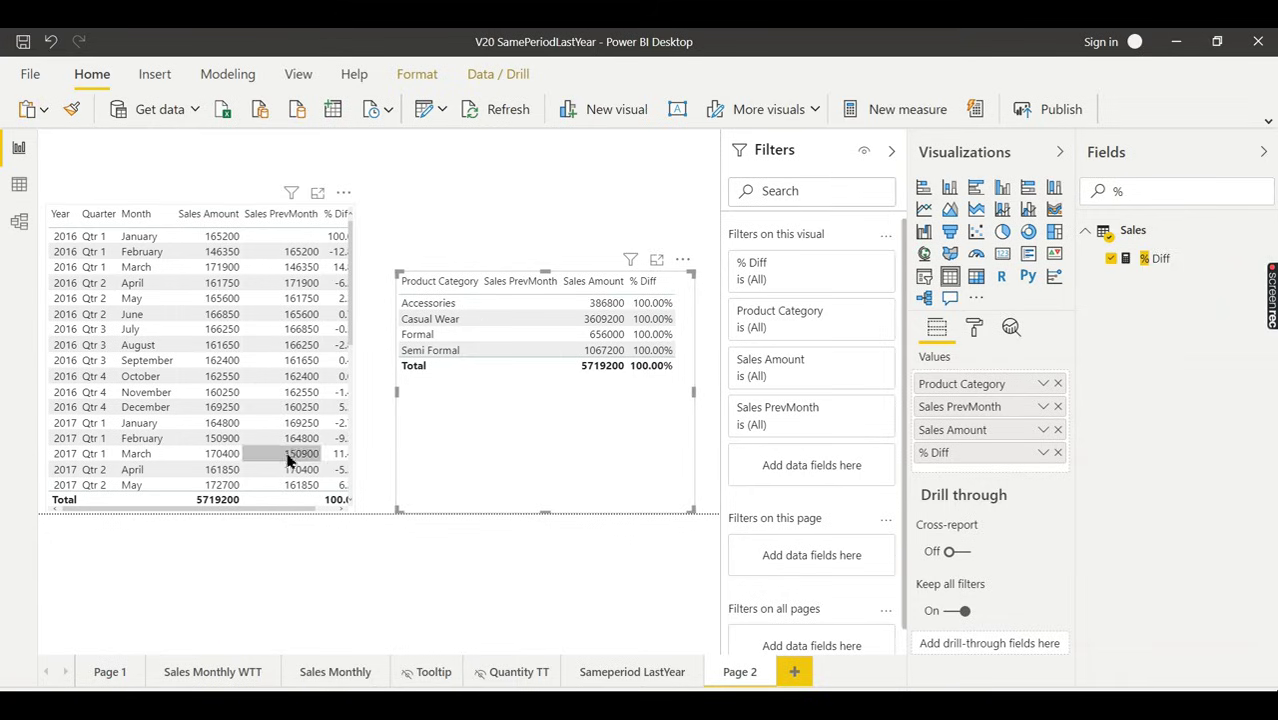
- Widen the monthly sales table to fit its full % Diff column, then inspect it in focus mode and return to the report
scroll(350, 505, "down", 1)
left_click_drag(350, 510, 388, 517)
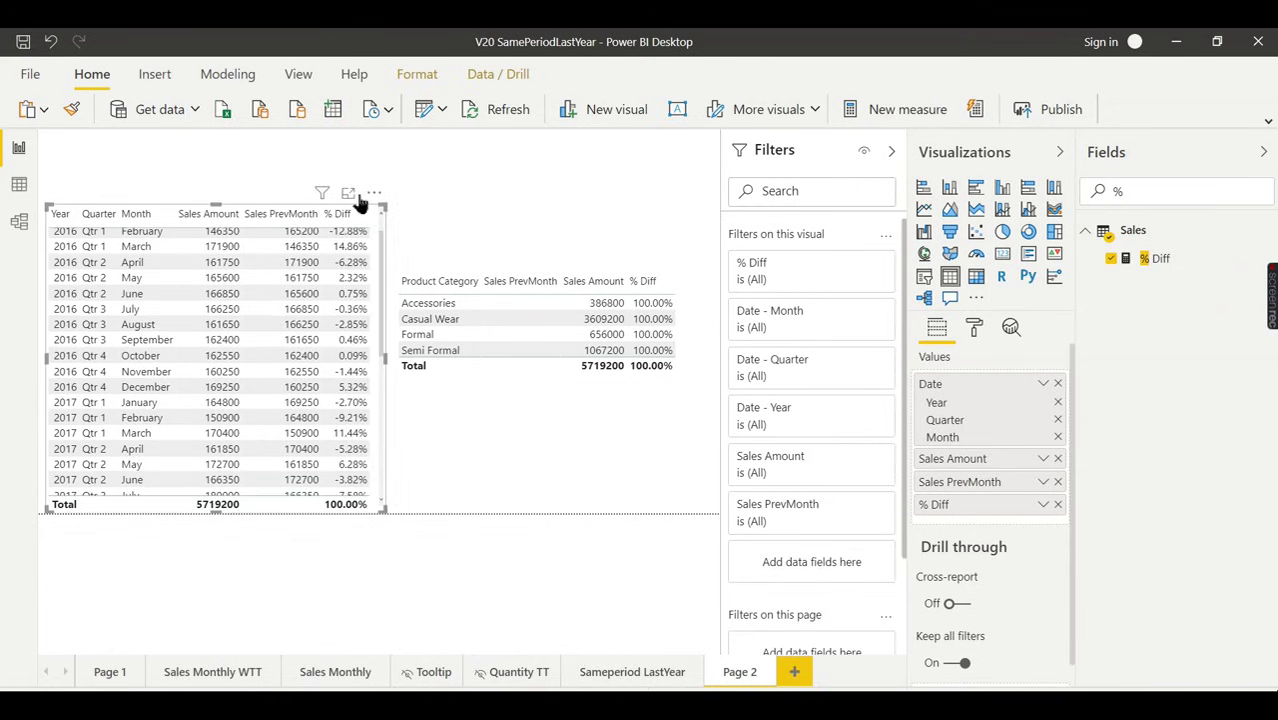
left_click(351, 196)
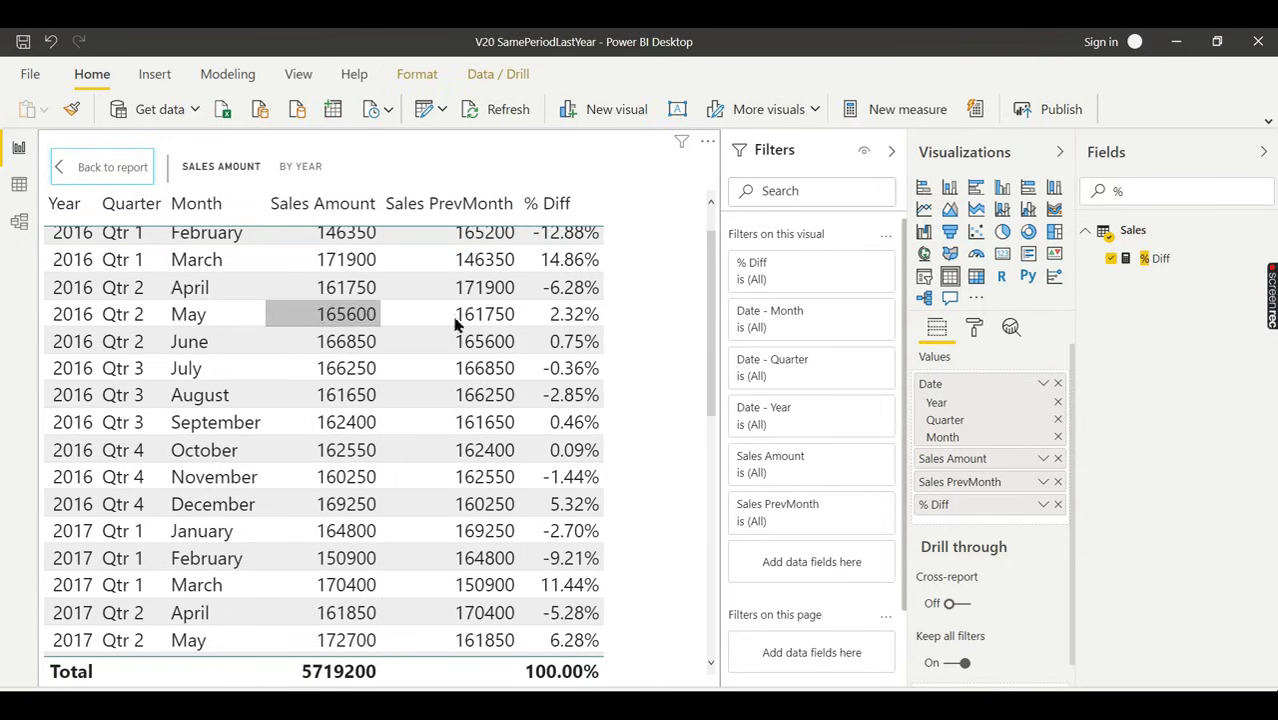
left_click(63, 178)
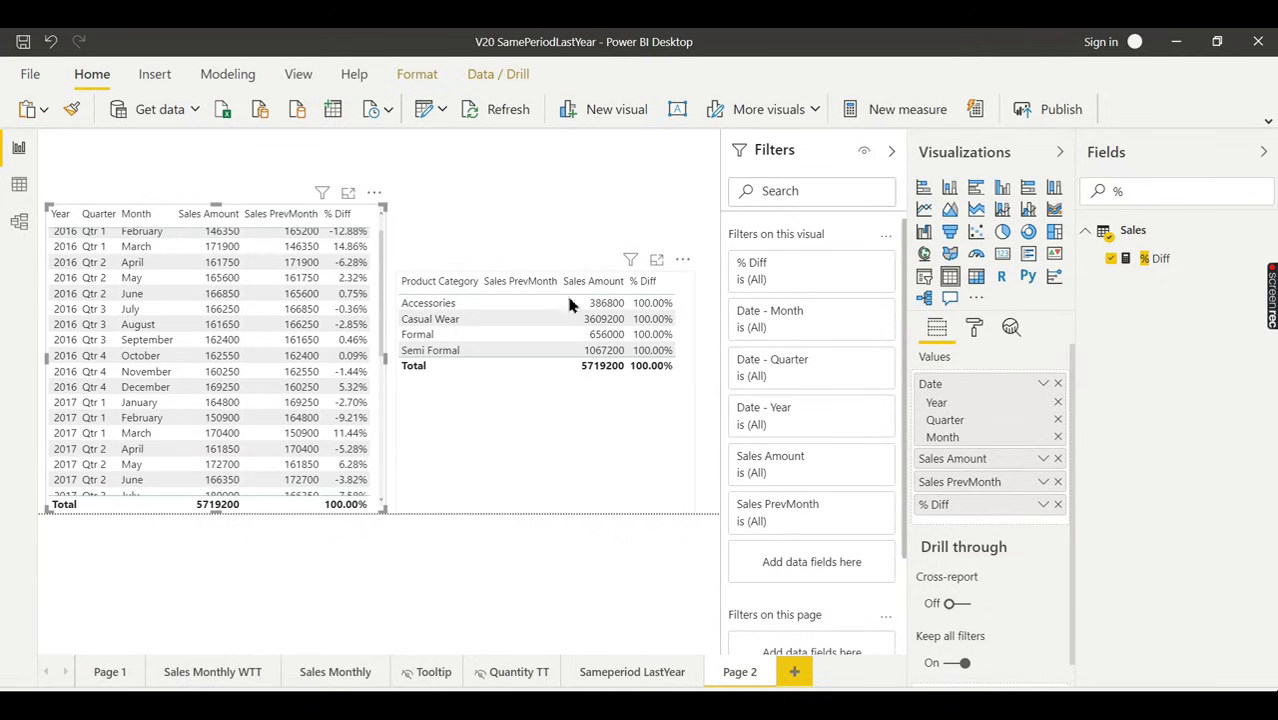
- Select different month rows in the monthly table, such as October 2016, January 2017 and June 2016, to compare category sales with the previous month
left_click(80, 360)
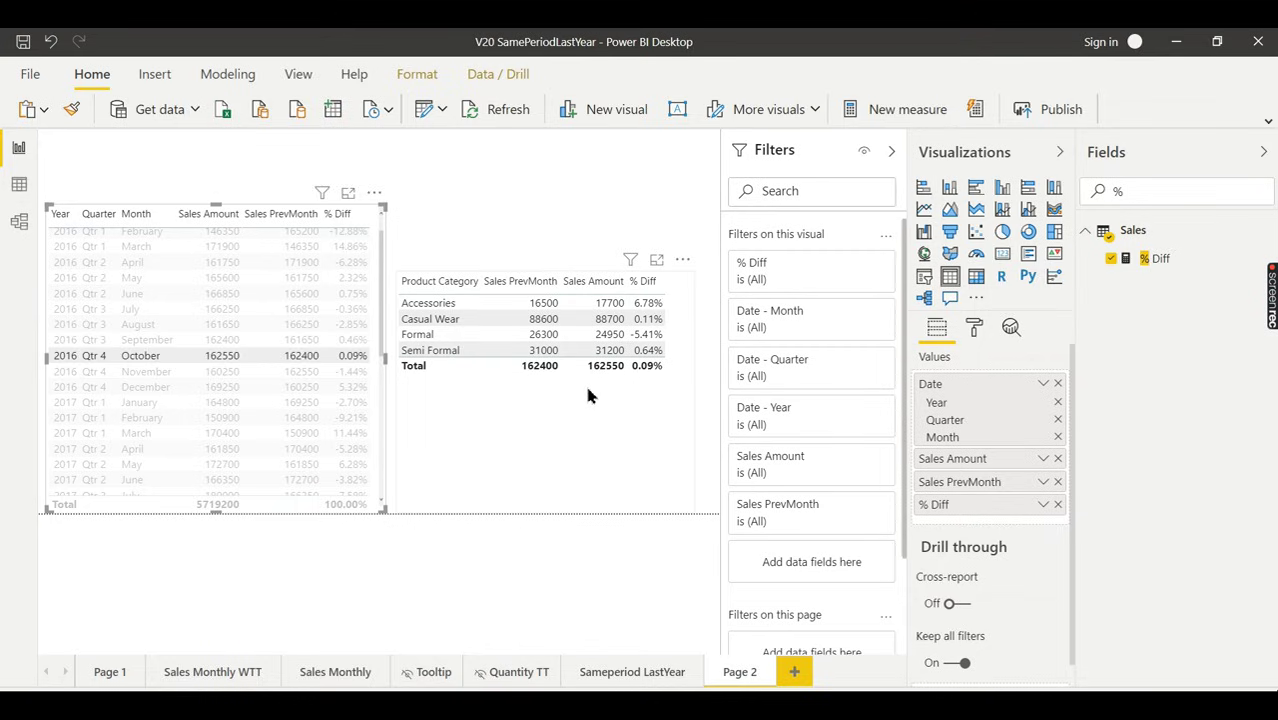
left_click(72, 363)
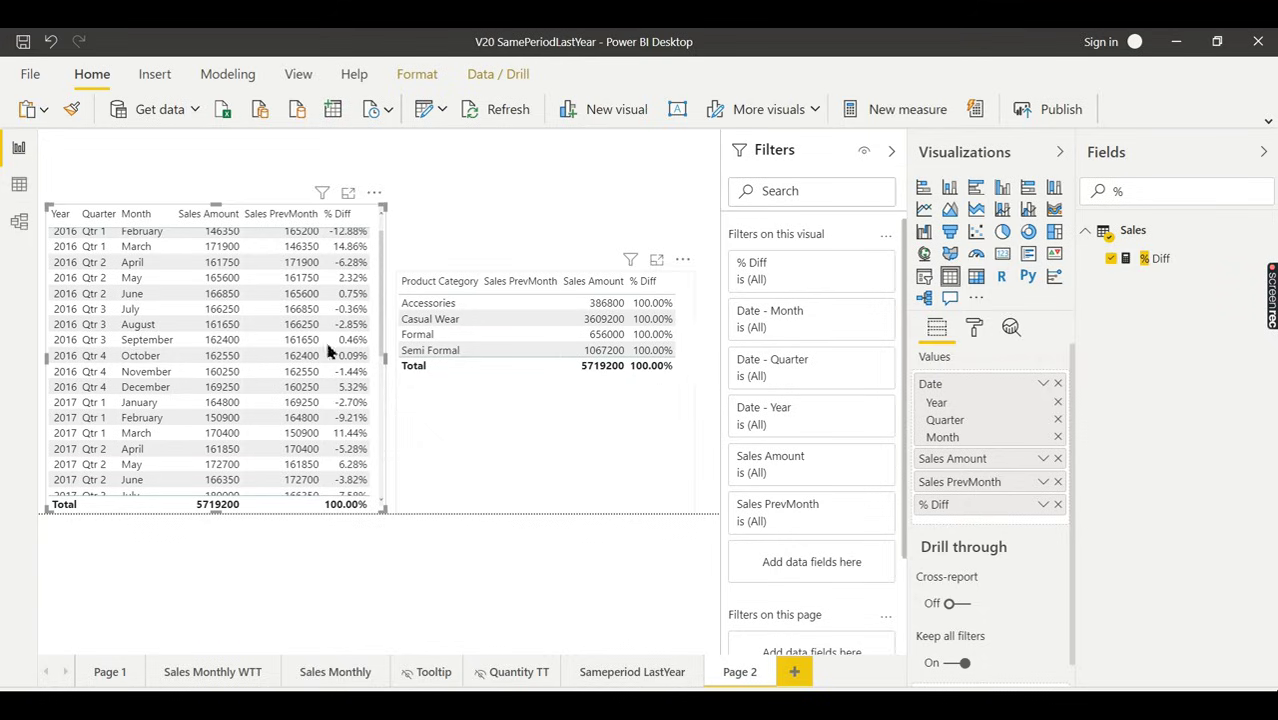
left_click(65, 340)
left_click(74, 403)
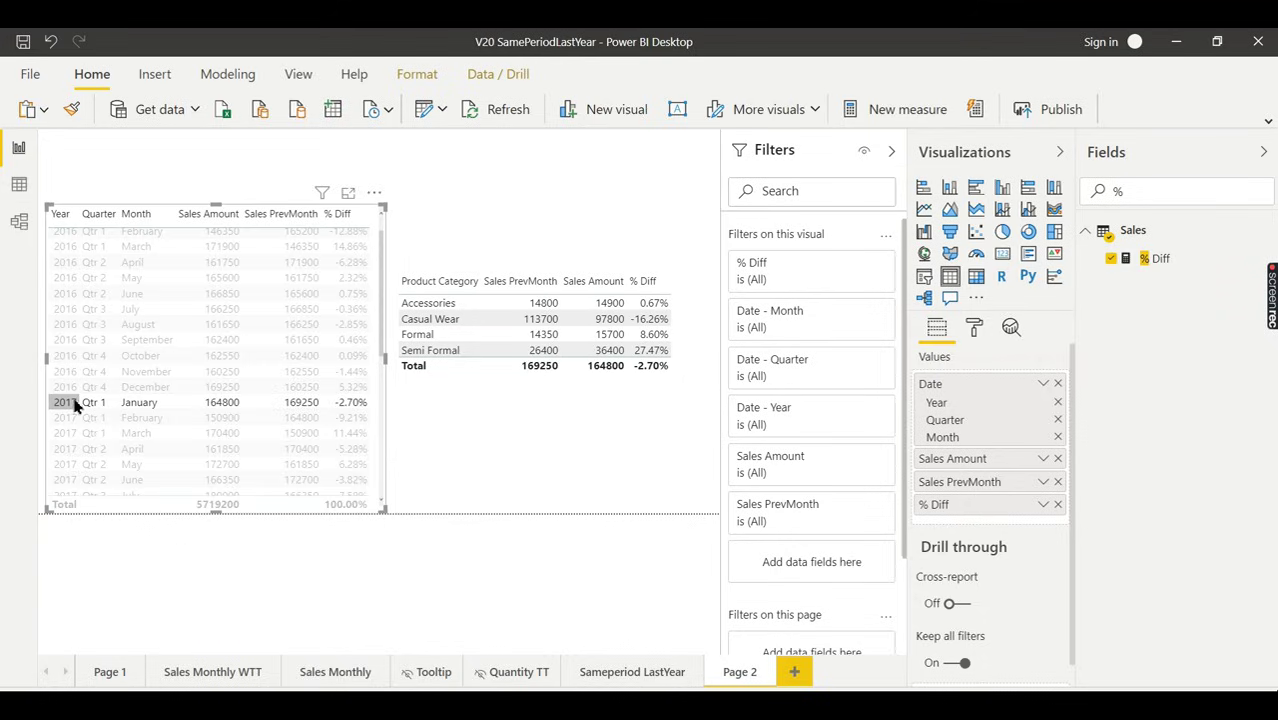
left_click(100, 449)
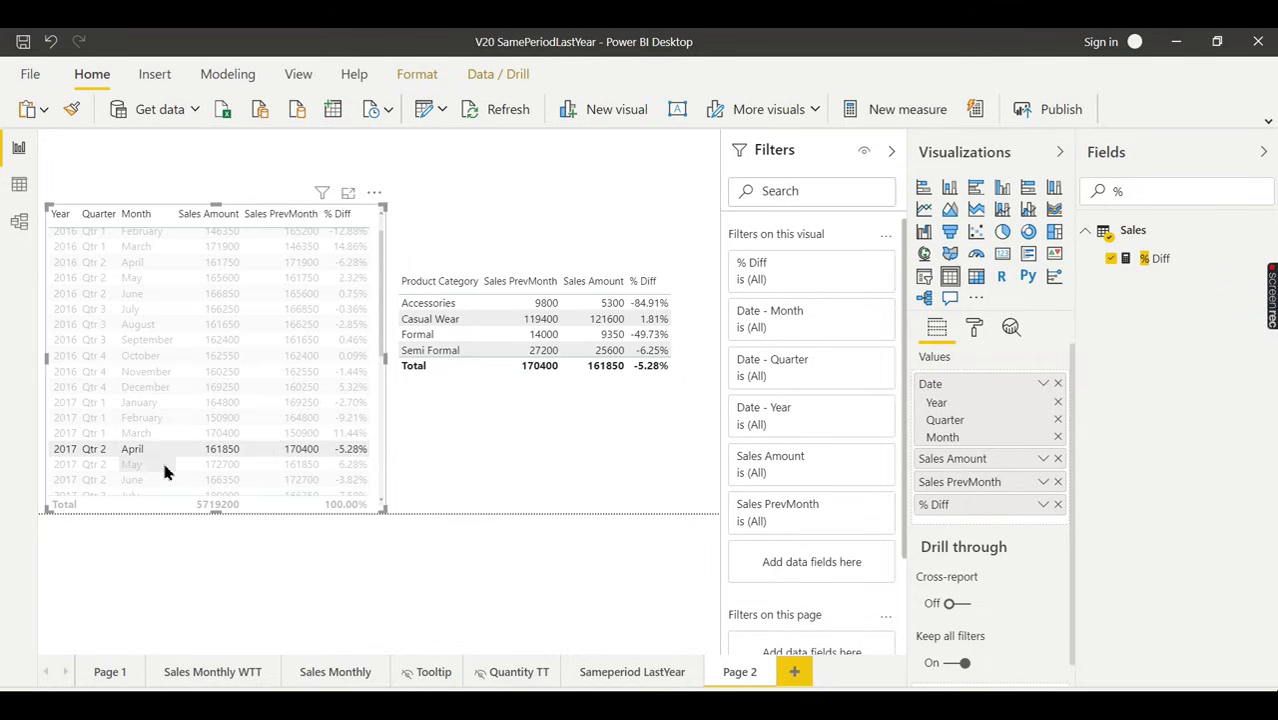
left_click(102, 339)
left_click(101, 292)
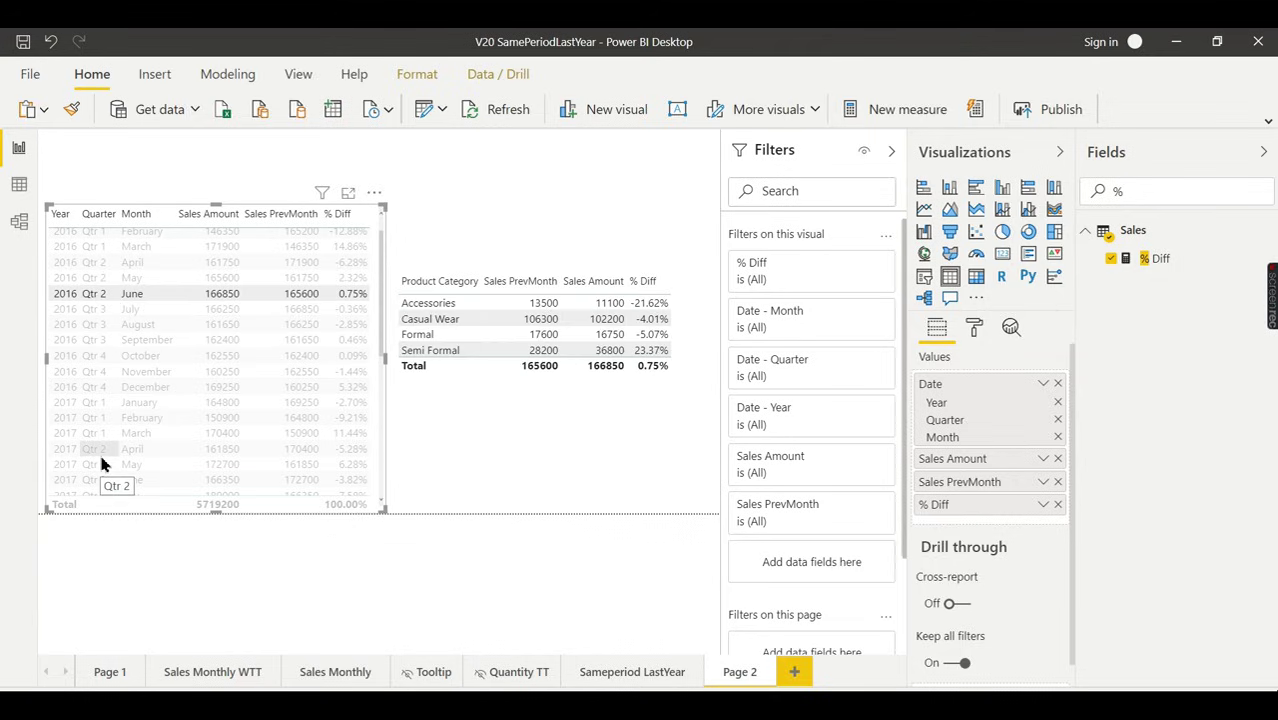
- Filter the Product Category table by March 2017, examine it in focus mode and return to the report
left_click(128, 434)
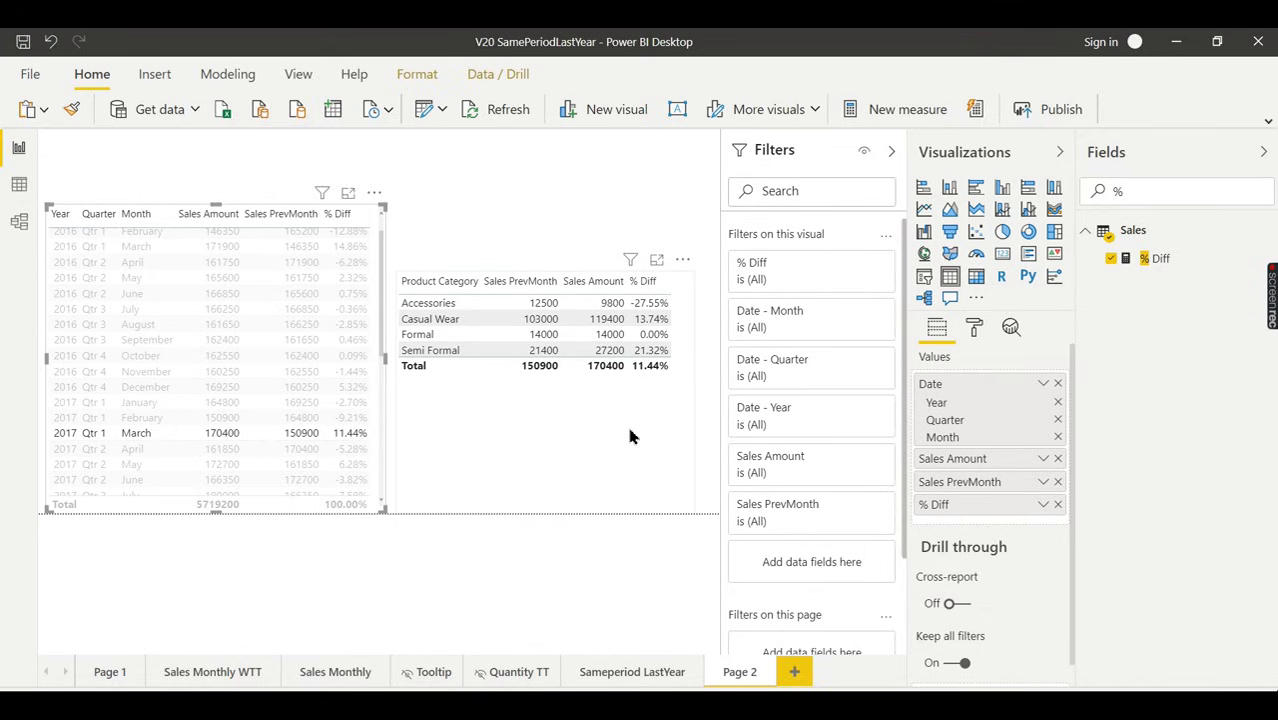
left_click(657, 261)
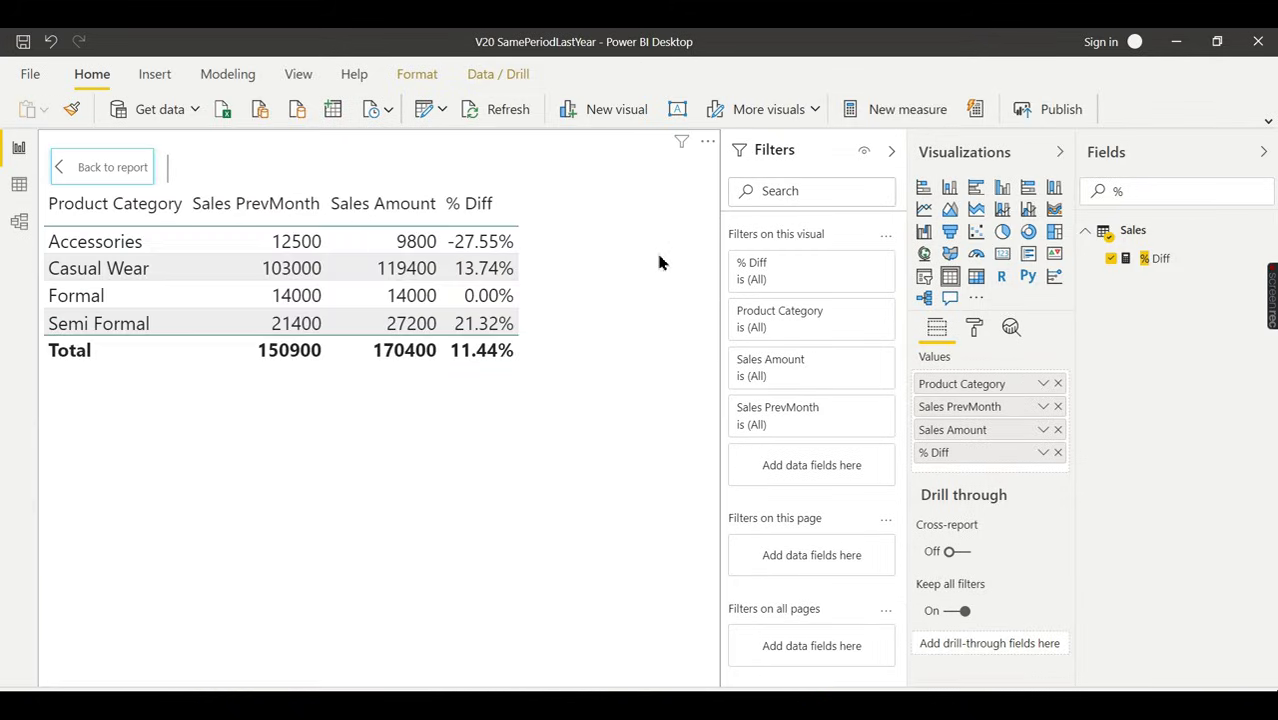
left_click(75, 177)
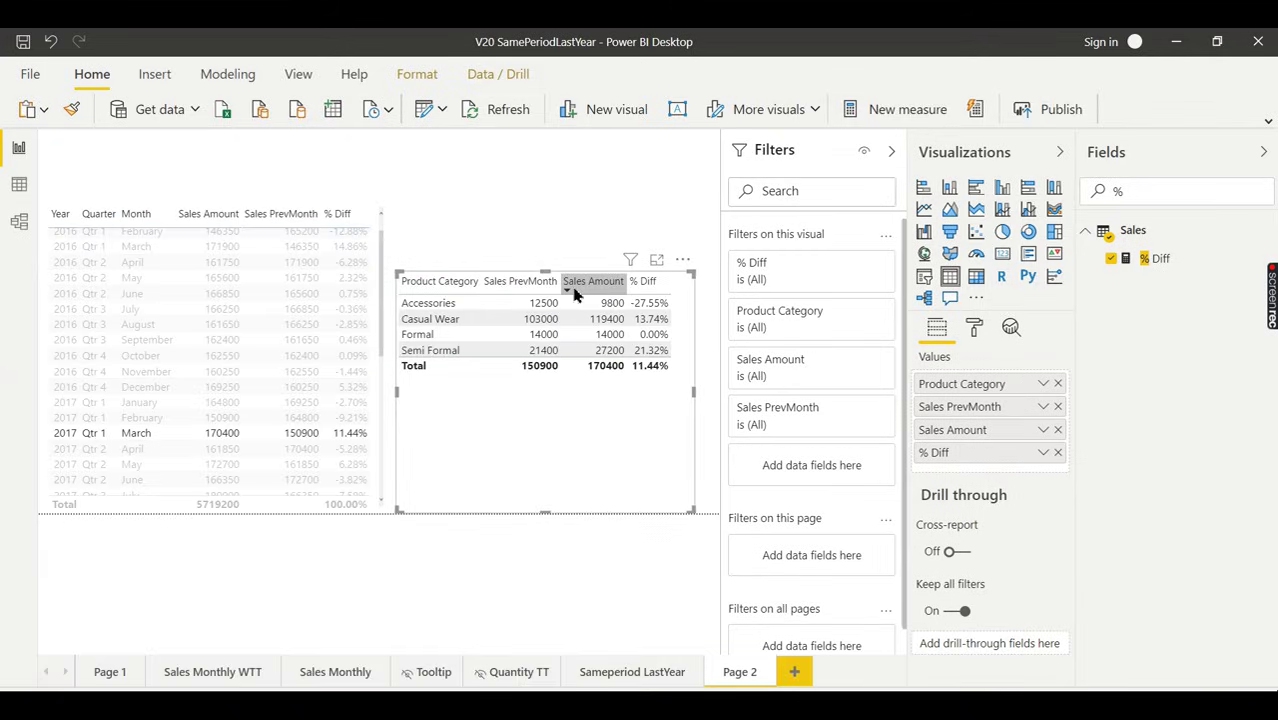
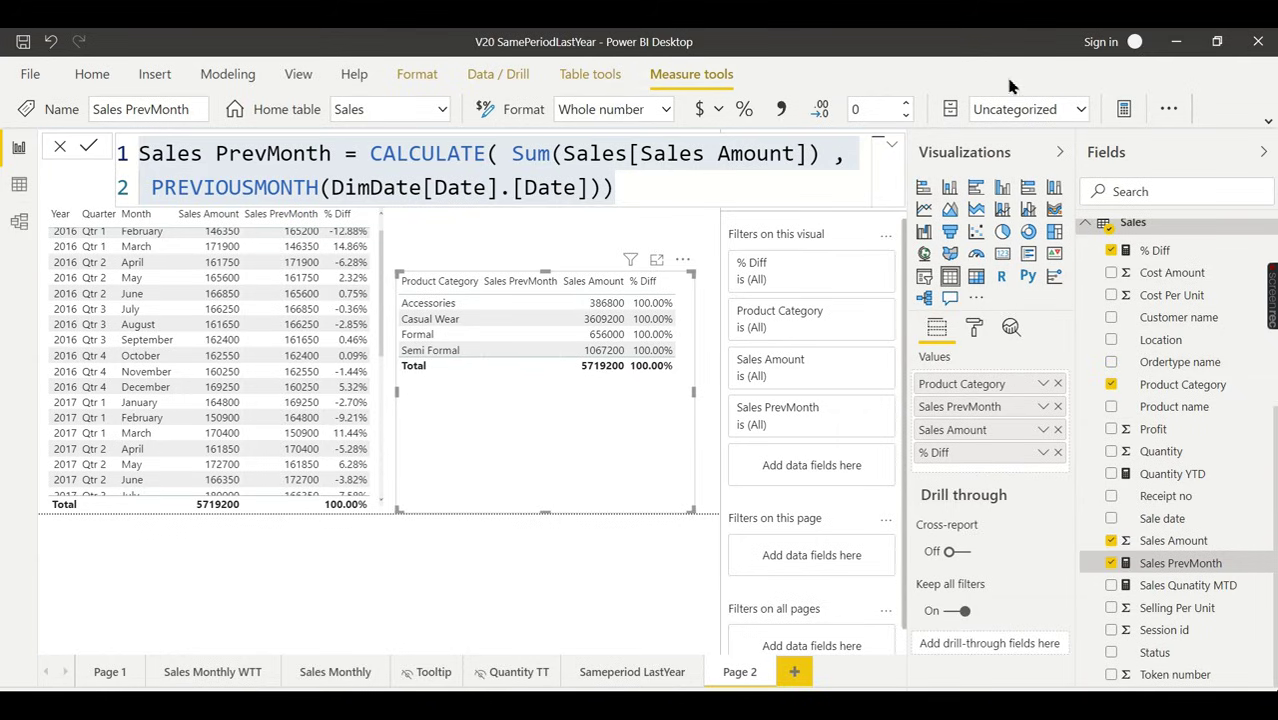
- Create a new measure and fill it with the existing Sales PrevMonth formula as its starting point
left_click(91, 74)
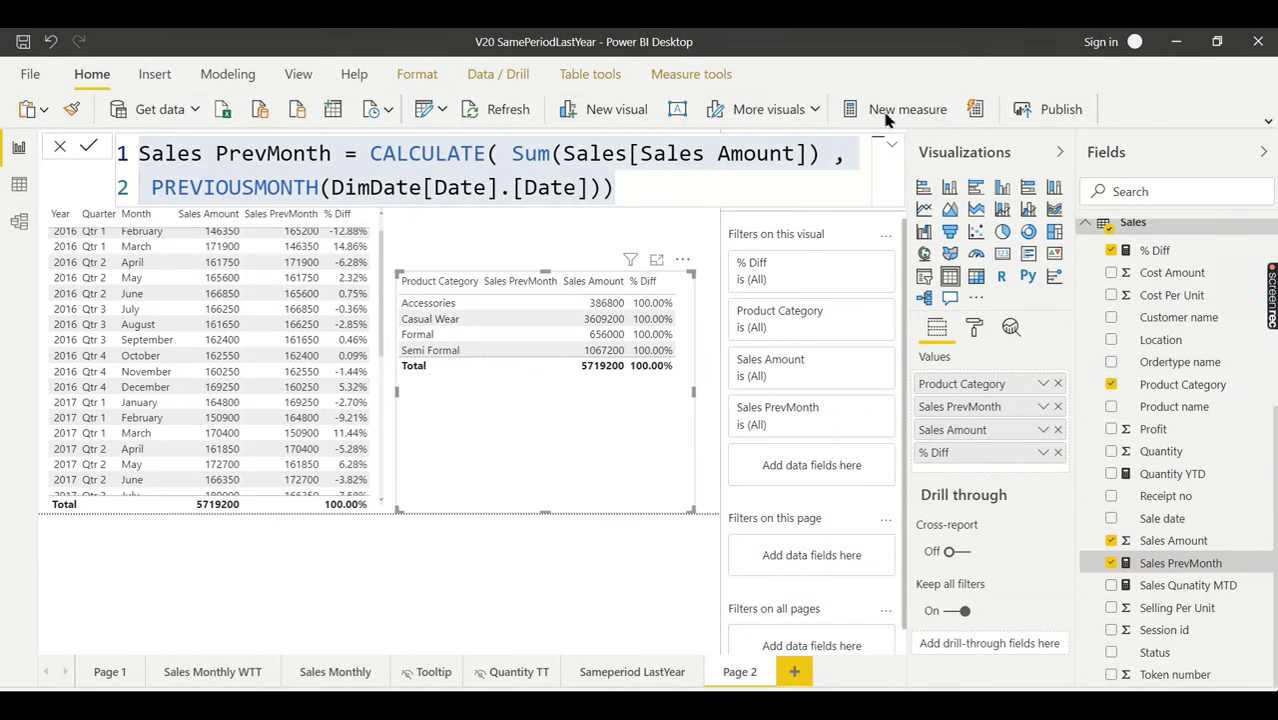
left_click(503, 246)
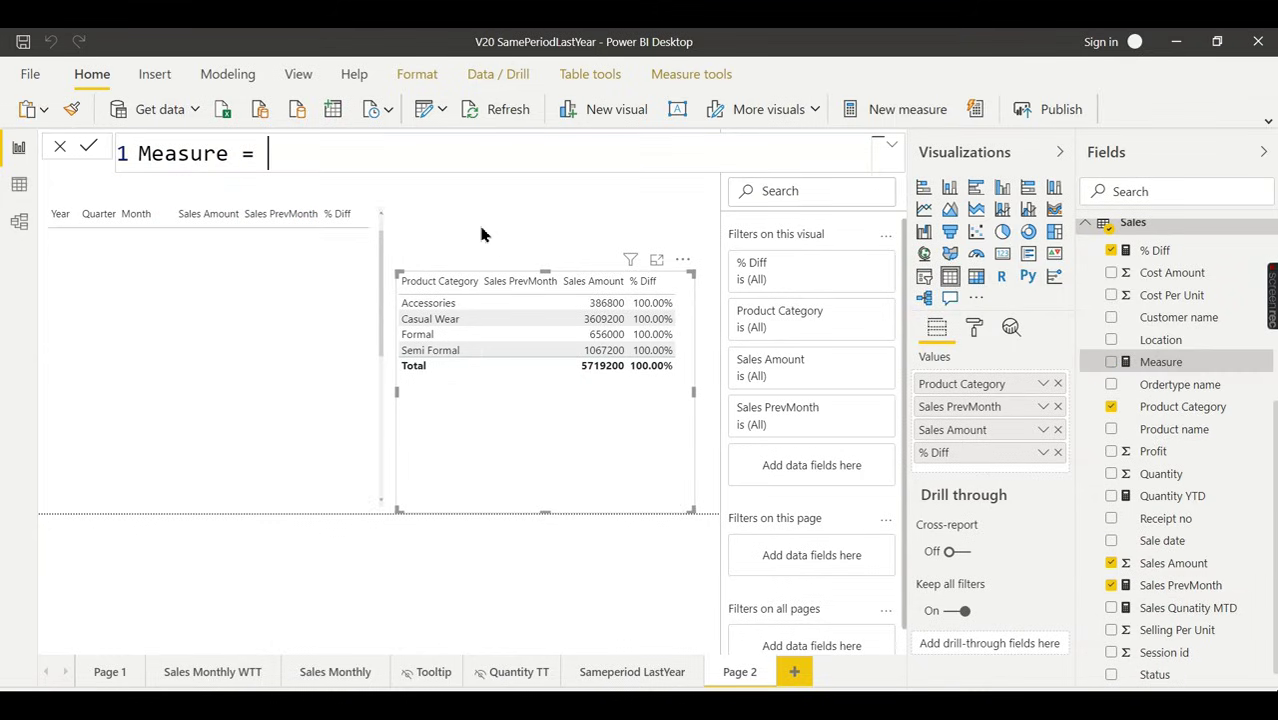
key("ctrl+a")
type("Sales PrevMonth = CALCULATE( Sum(Sales[Sales Amount]) ,  PREVIOUSMONTH(DimDate[Date].[Date]))")
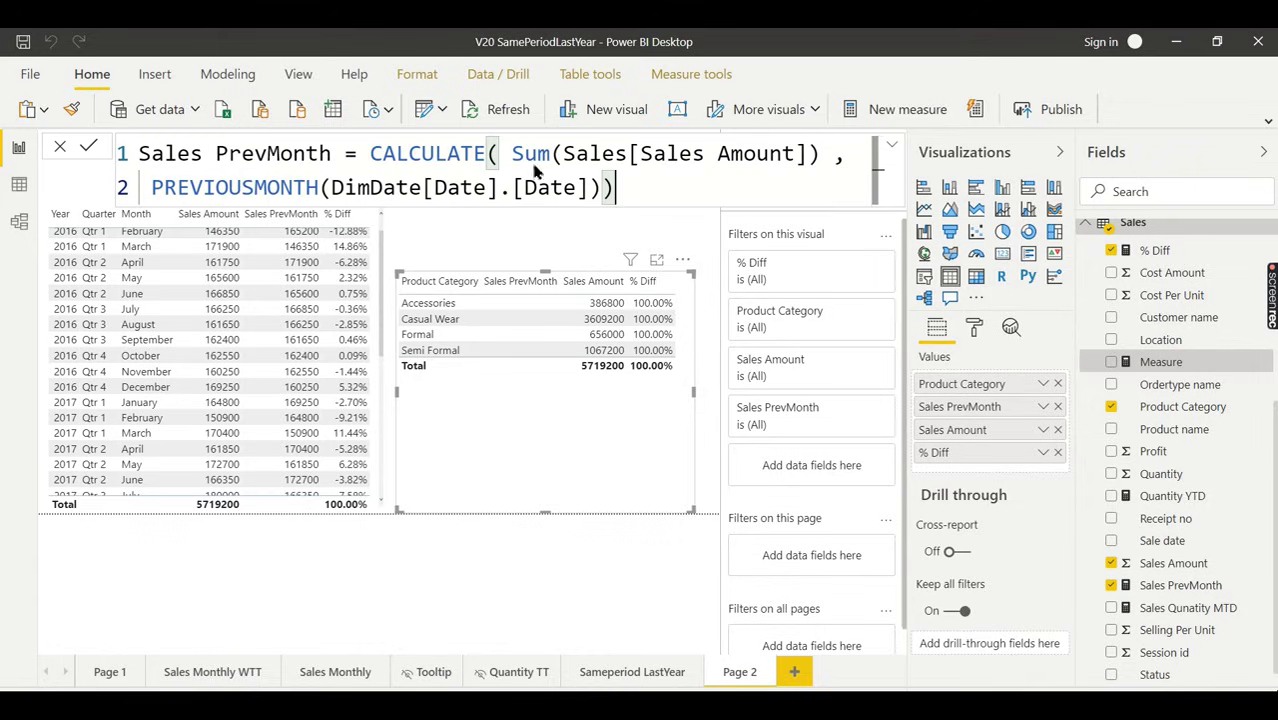
- Replace the PREVIOUSMONTH function in the new measure's formula with PREVIOUSQUARTER
double_click(310, 188)
left_click_drag(316, 188, 255, 188)
type("Qua")
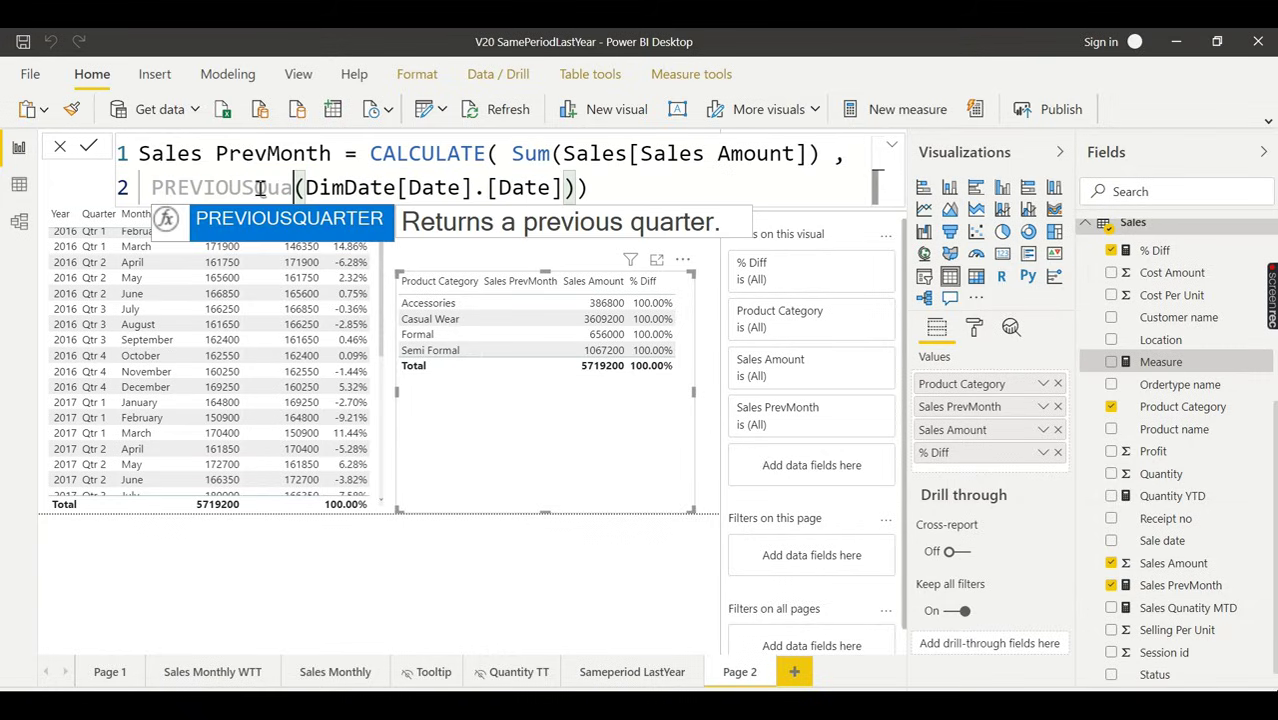
left_click(270, 219)
- Name the new measure Sales PrevQuarter and commit its formula
left_click_drag(266, 153, 331, 153)
type("A")
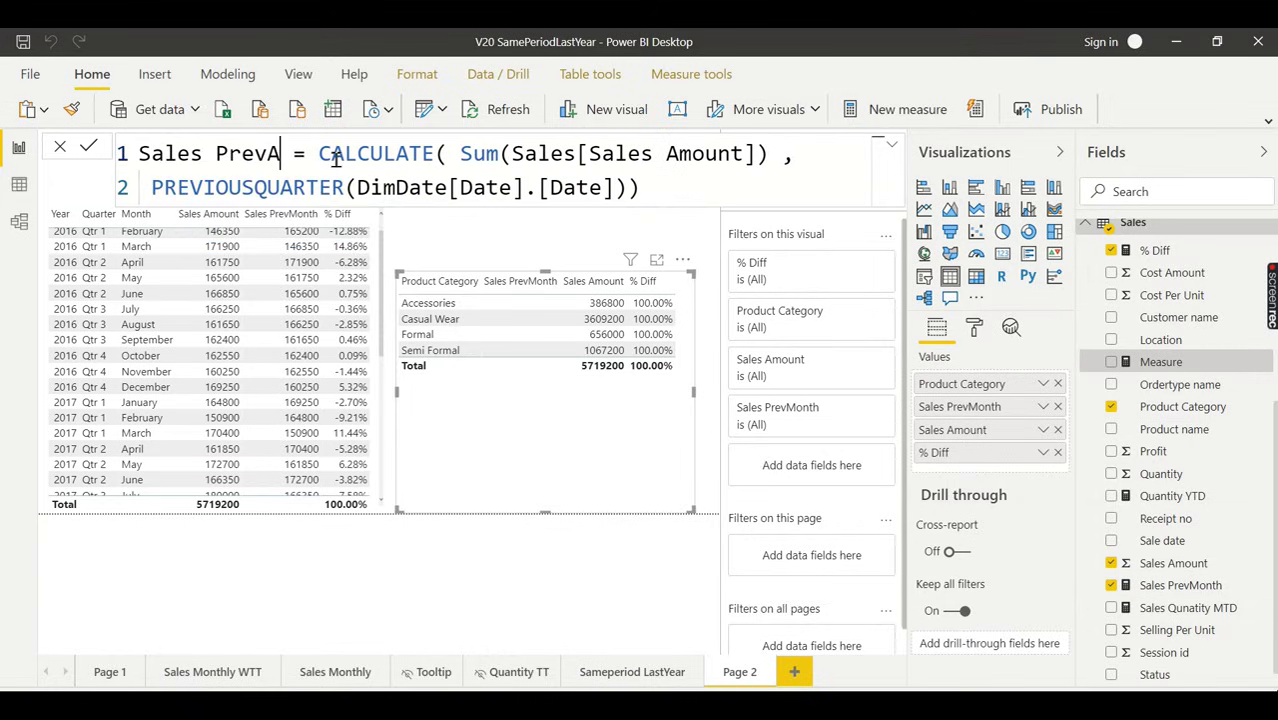
key("BackSpace")
type("Quarter")
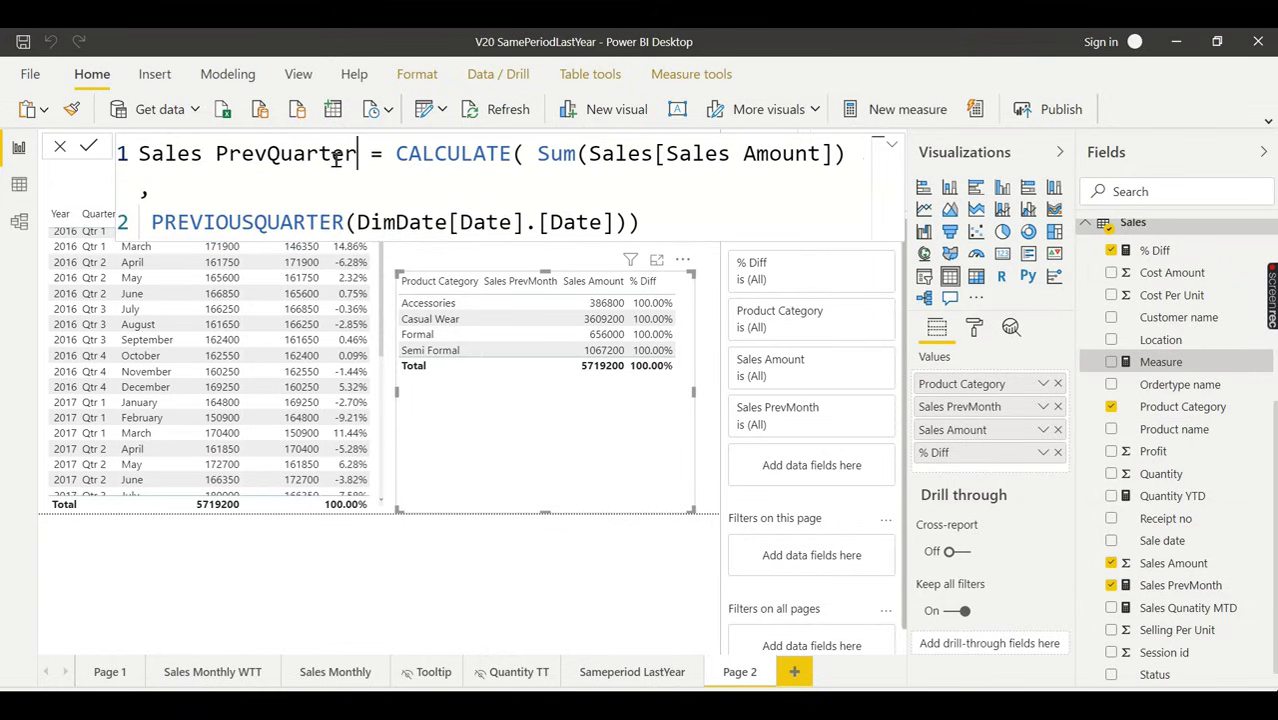
left_click(687, 232)
key("Return")
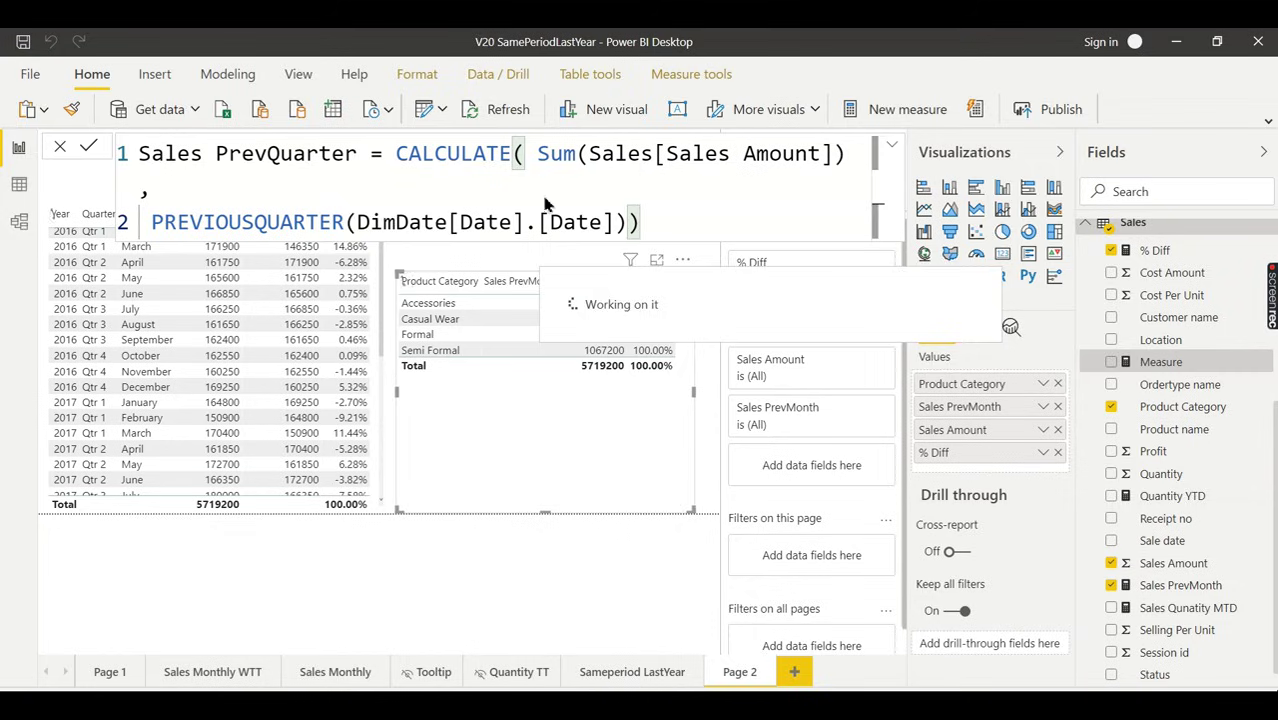
left_click(1170, 191)
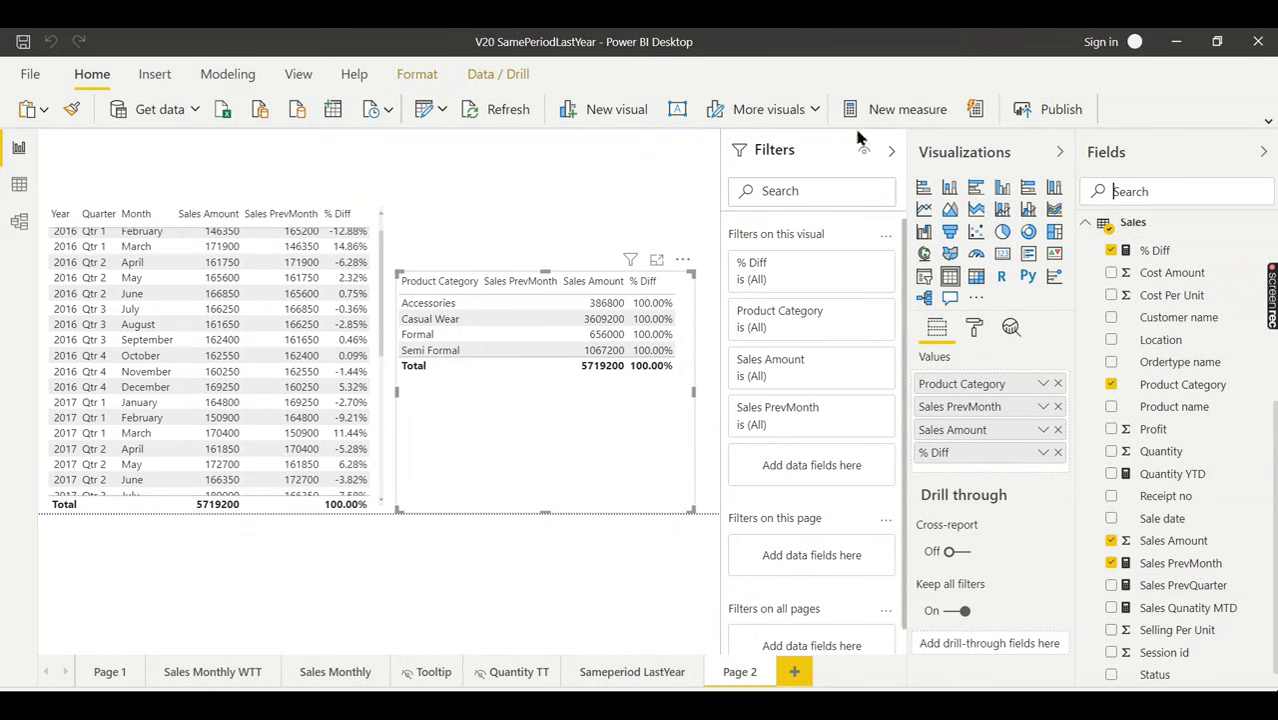
- Create a new measure from the Sales PrevMonth formula and name it Sales PrevYear
left_click(889, 109)
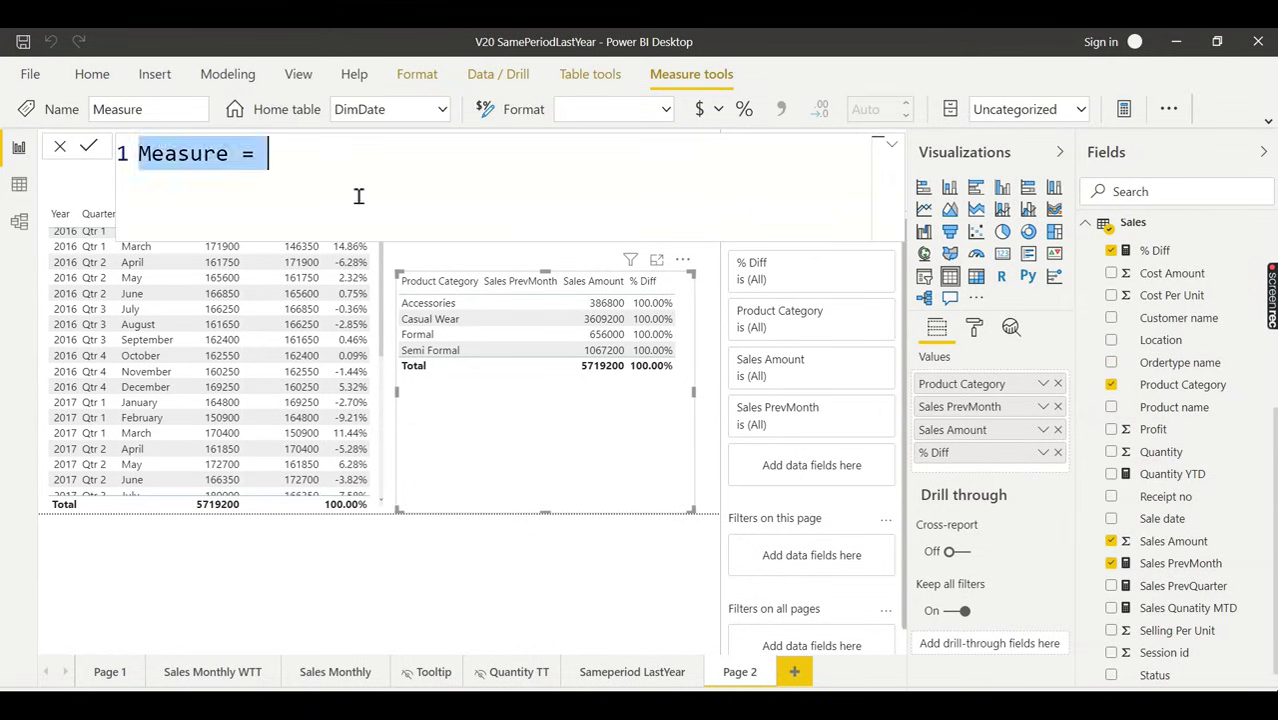
type("Sales PrevMonth = CALCULATE( Sum(Sales[Sales Amount]) ,  PREVIOUSMONTH(DimDate[Date].[Date]))")
left_click_drag(267, 155, 325, 157)
type("Year")
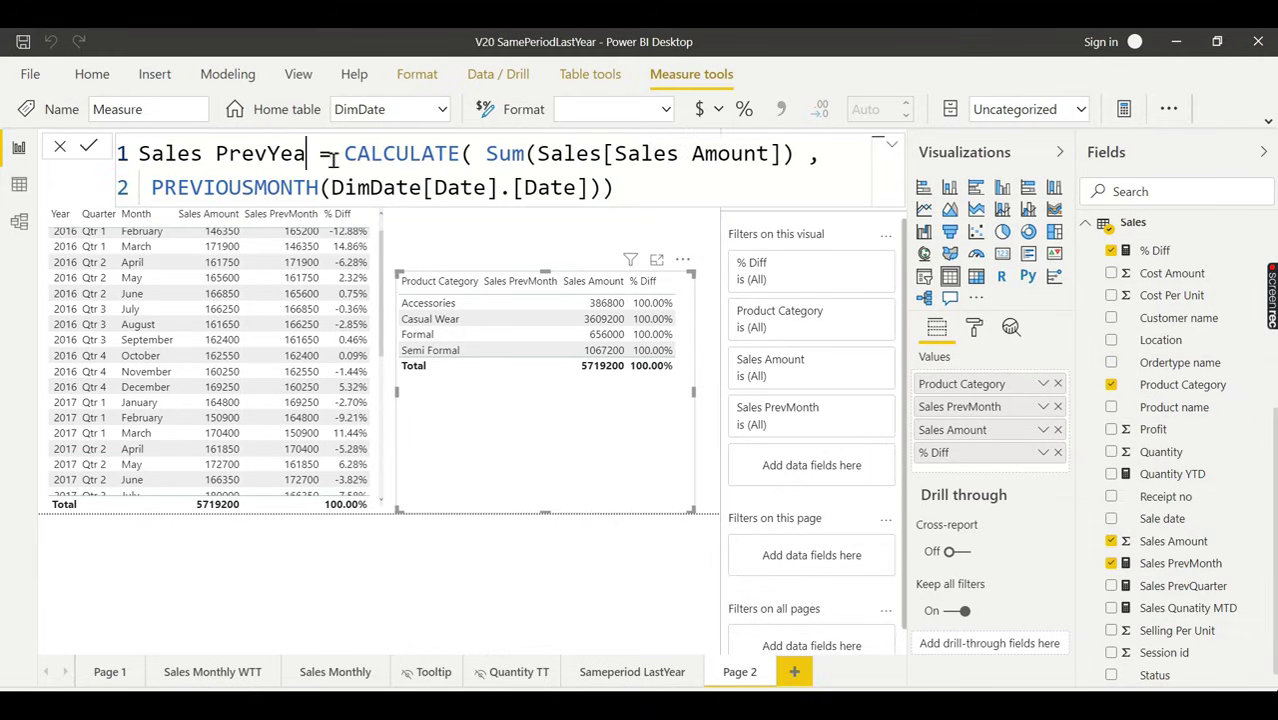
- Replace PREVIOUSMONTH with PREVIOUSYEAR in the Sales PrevYear formula and commit the measure
left_click_drag(254, 187, 321, 188)
type("Year")
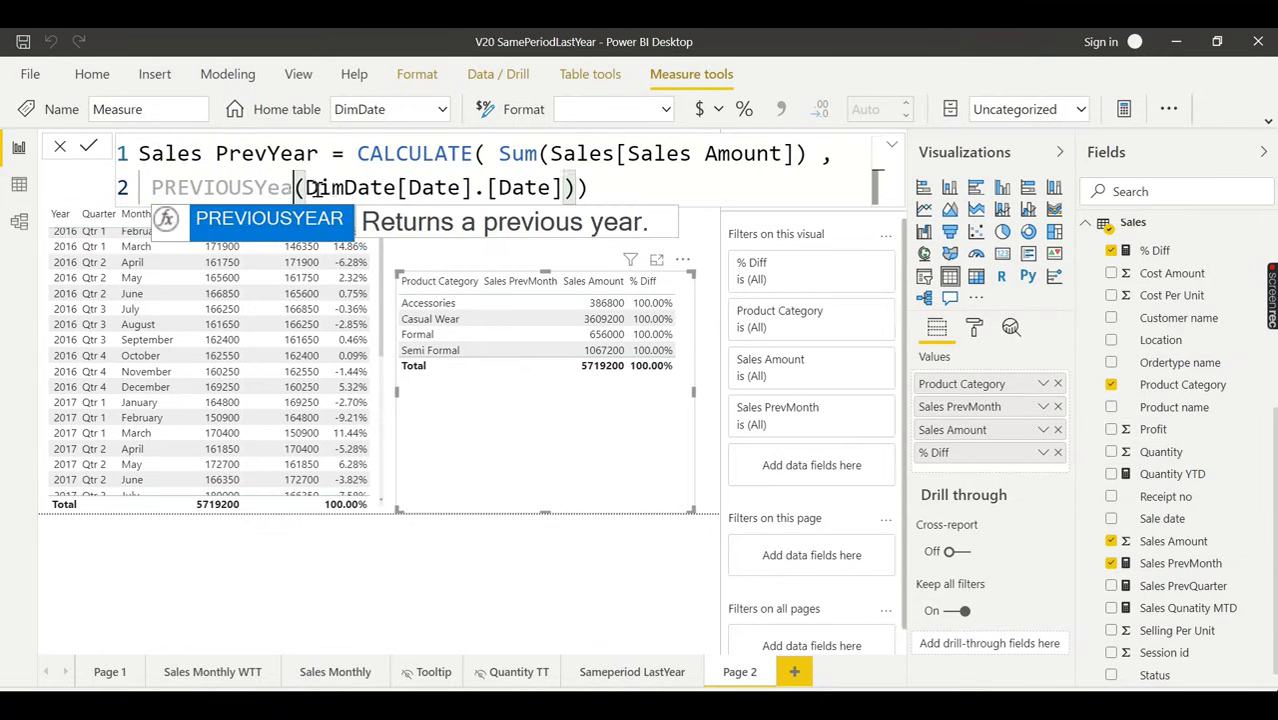
left_click(633, 183)
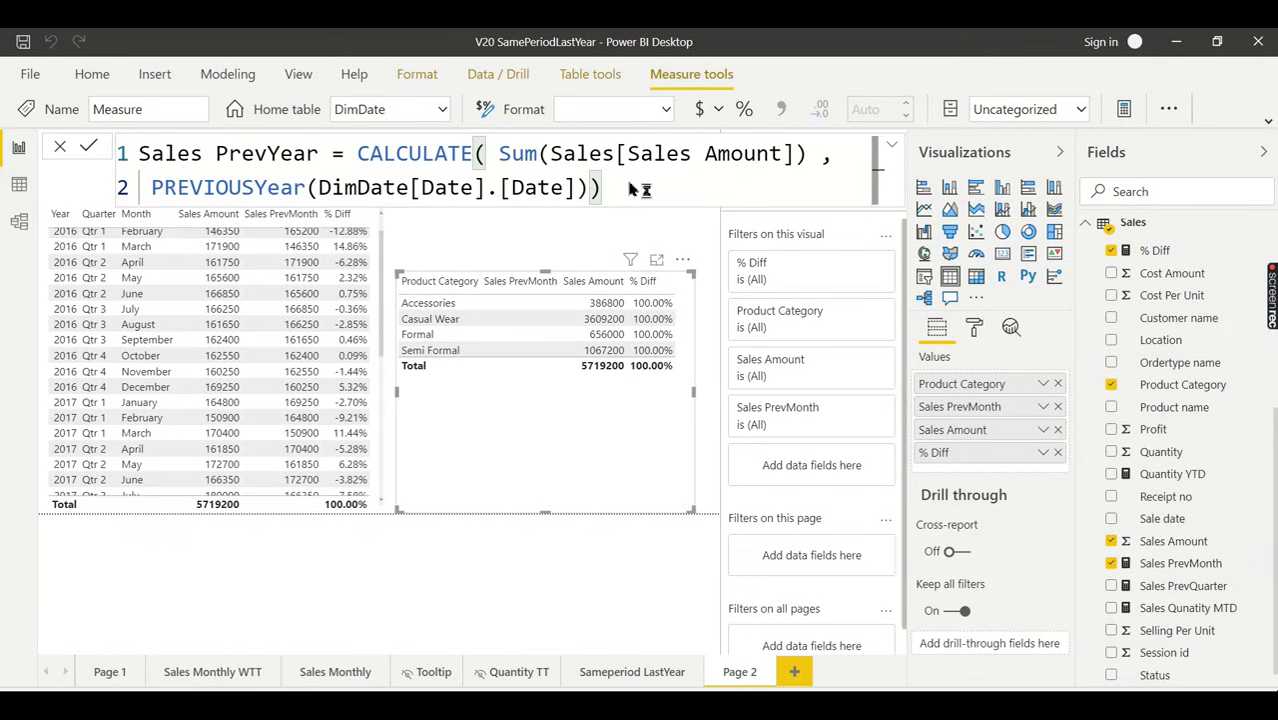
key("Return")
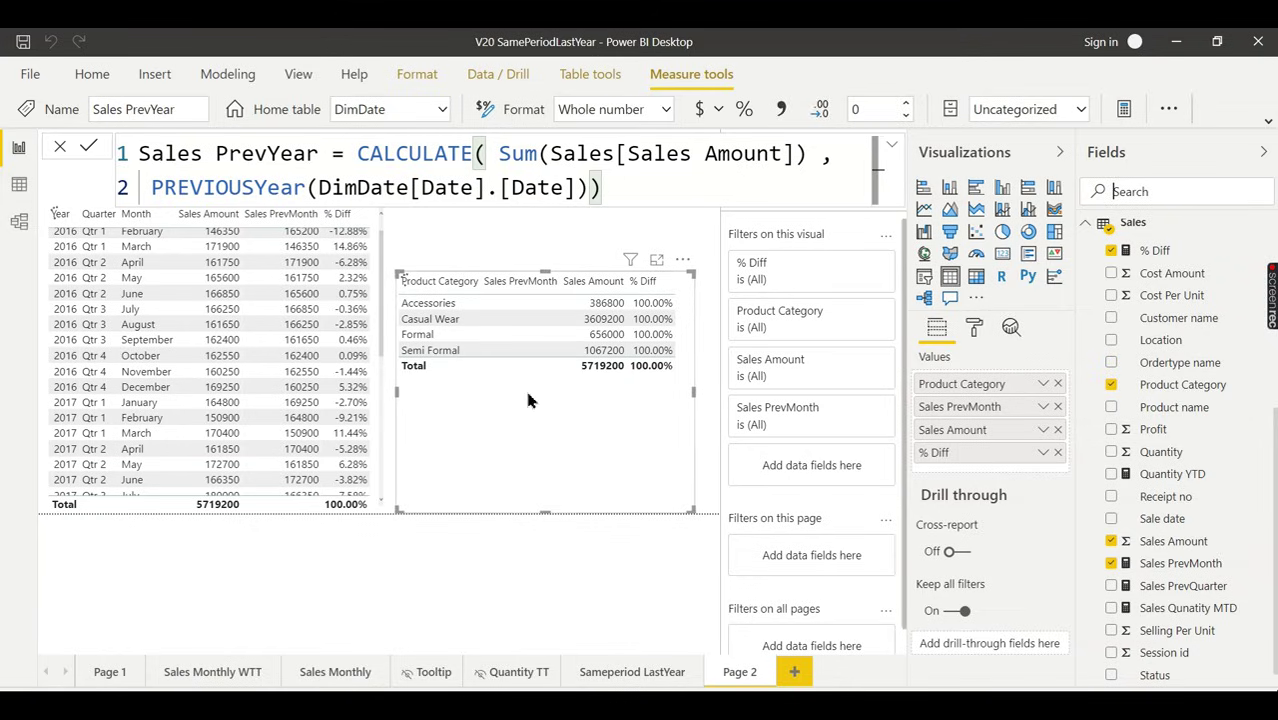
left_click(461, 229)
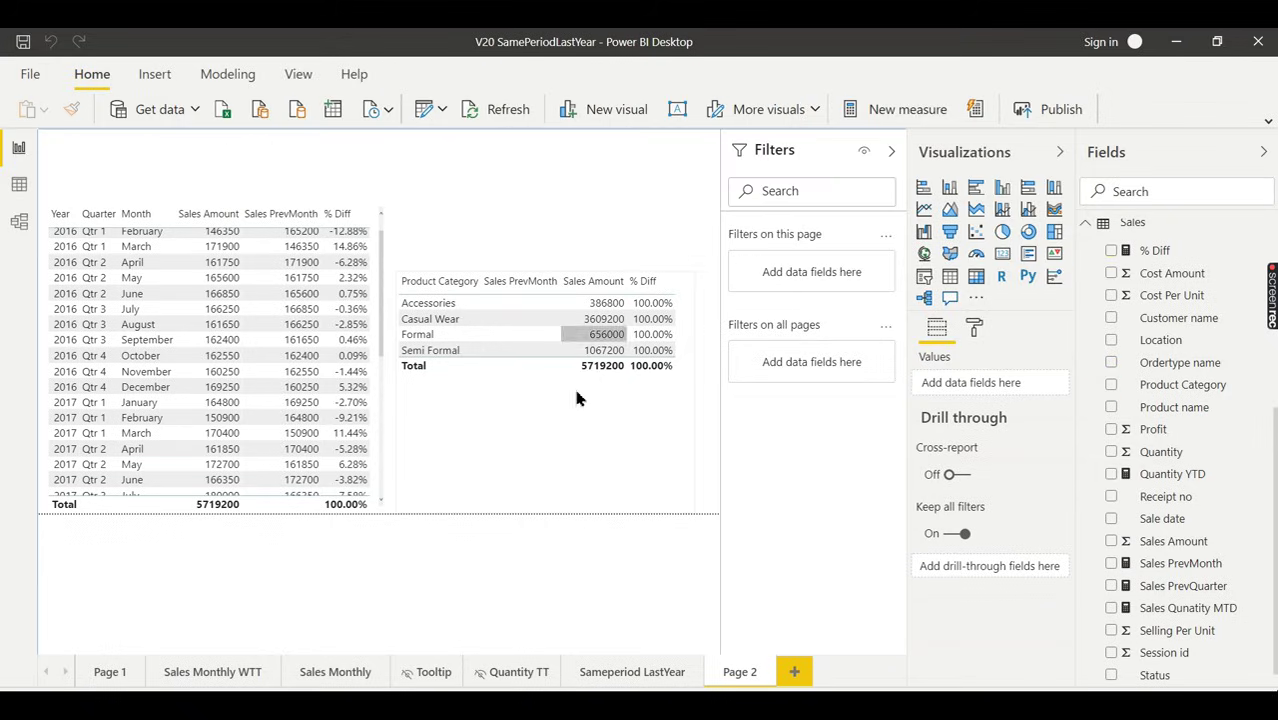
- Remove the Month level from the date table that shows Sales Amount and Sales PrevQuarter
left_click(585, 447)
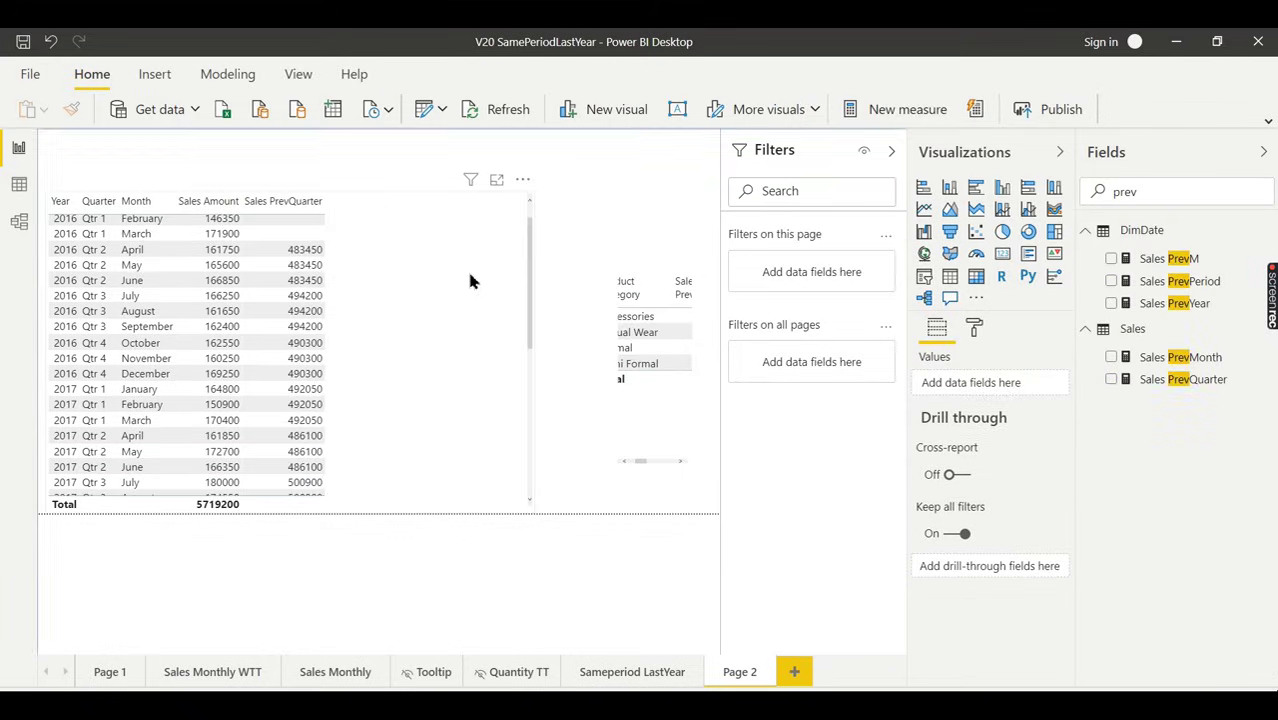
left_click(466, 267)
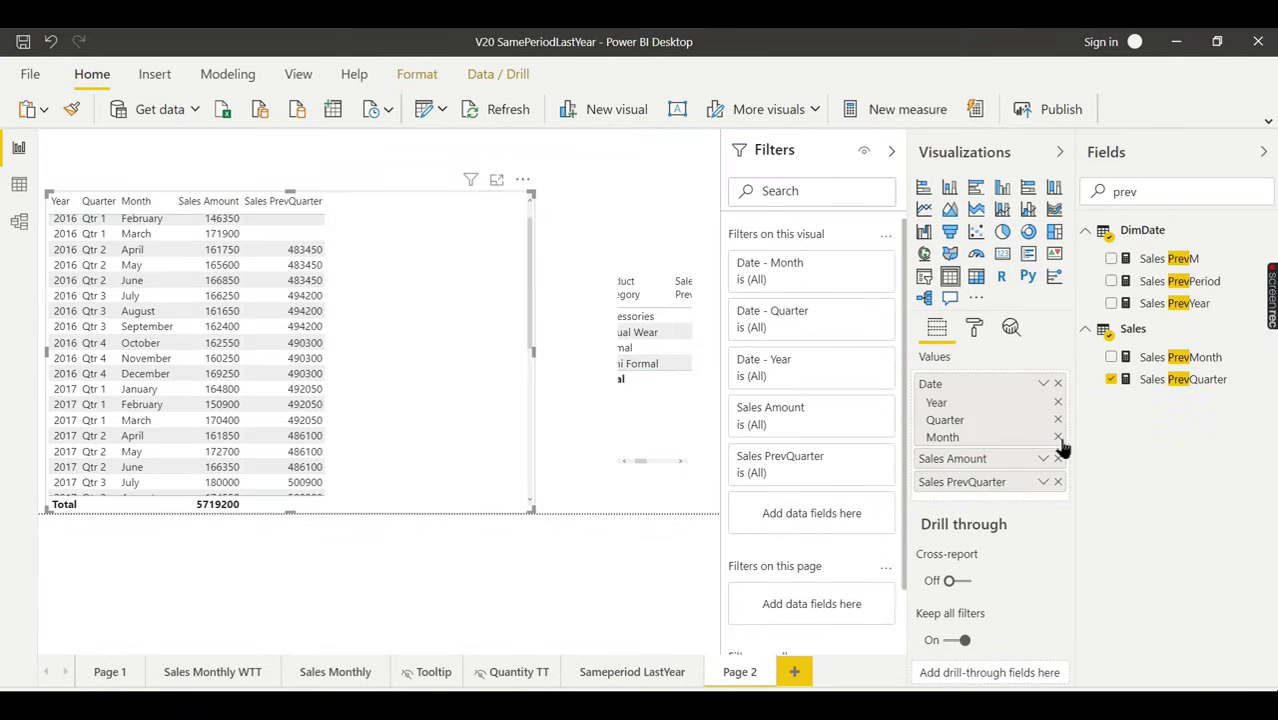
left_click(1057, 438)
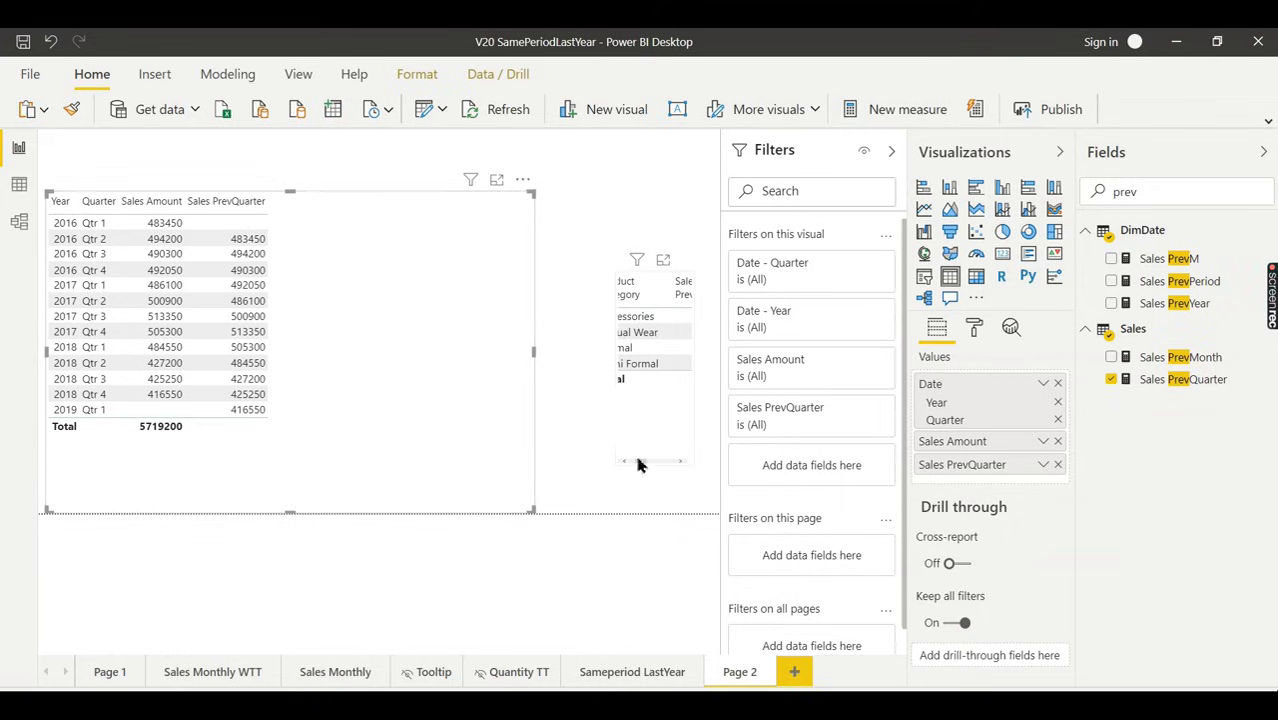
- Move the Product Category table clear of the page edge and widen it so all its columns fit
left_click_drag(643, 420, 572, 368)
left_click_drag(625, 414, 710, 414)
left_click_drag(548, 414, 430, 405)
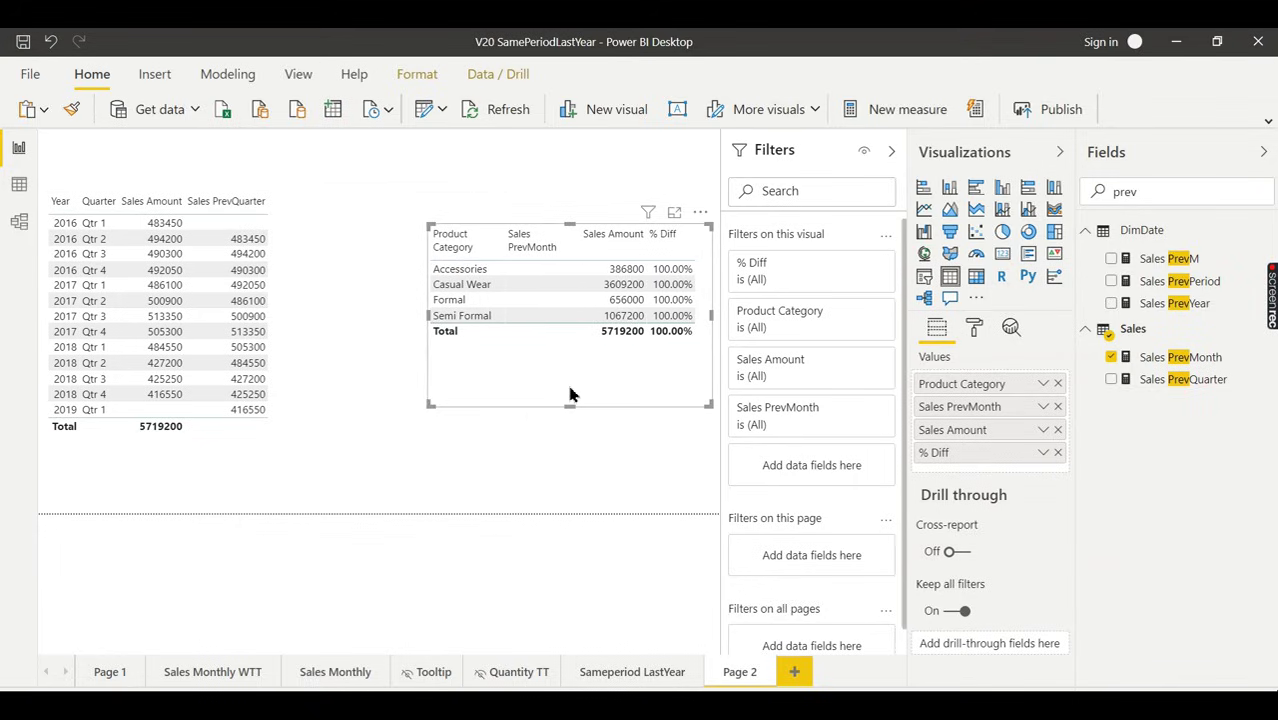
- Replace Sales PrevMonth and % Diff with Sales PrevQuarter in the Product Category table
left_click(1058, 406)
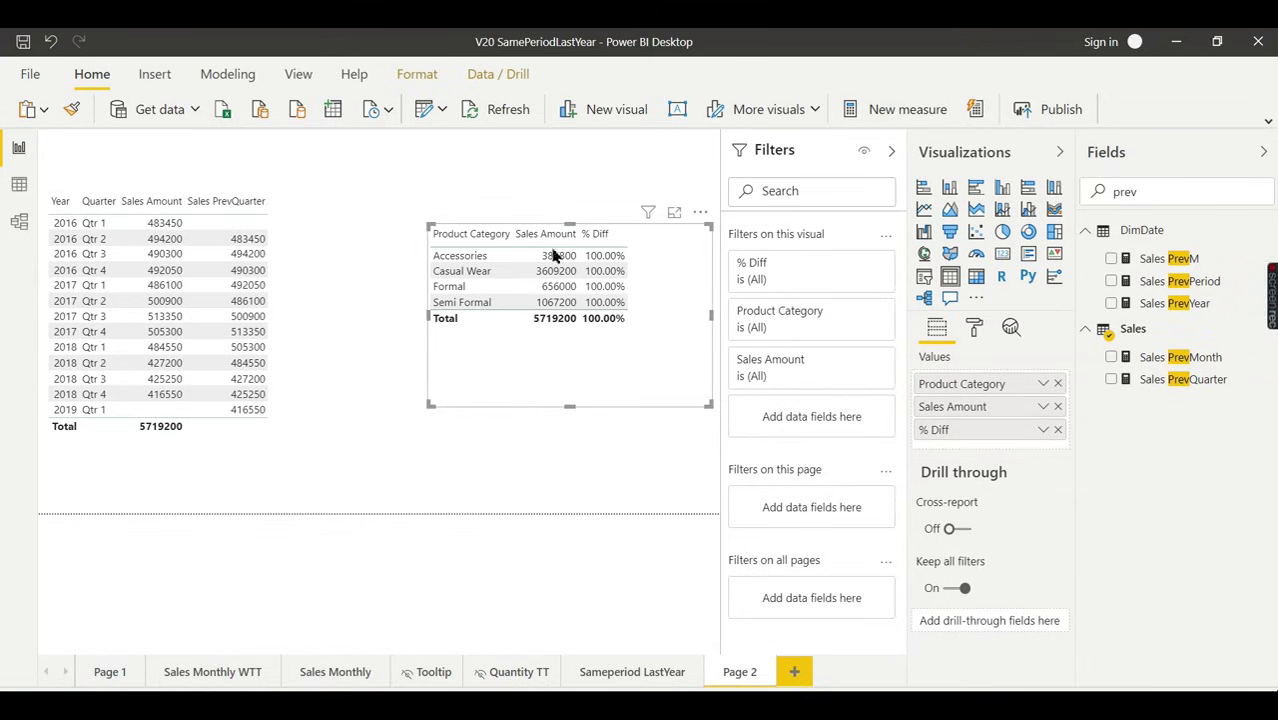
left_click(333, 325)
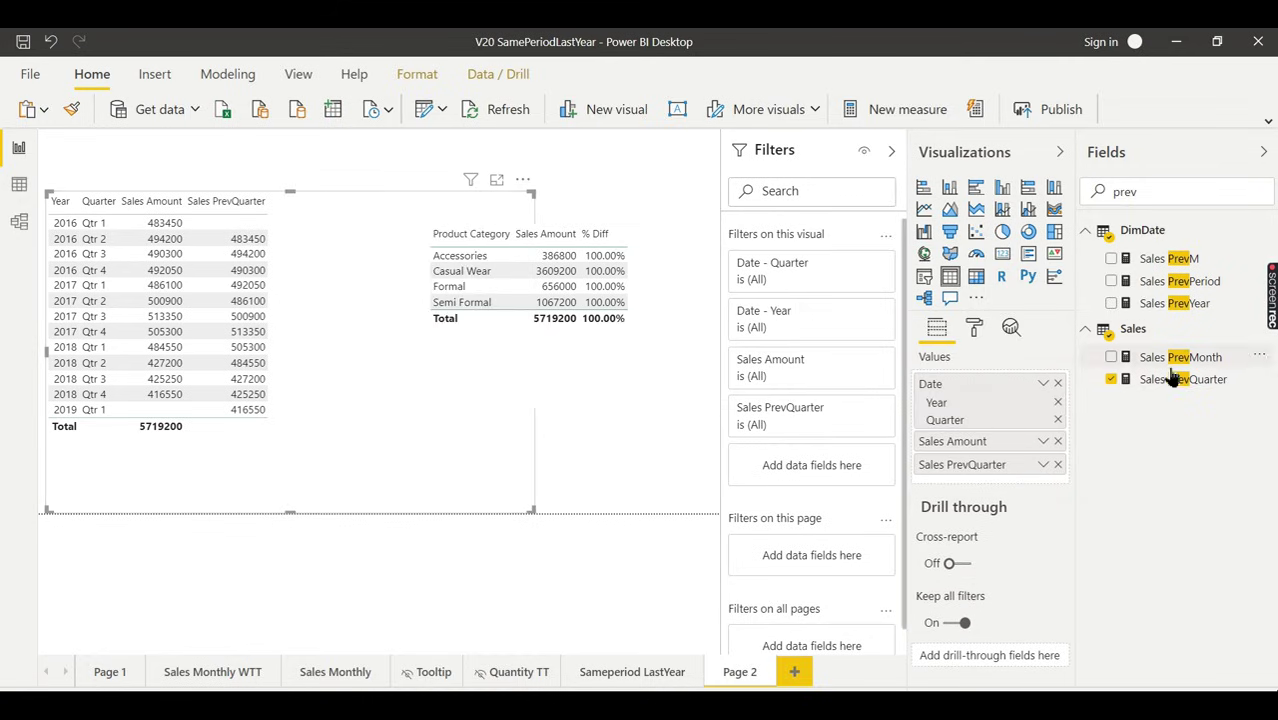
left_click(608, 402)
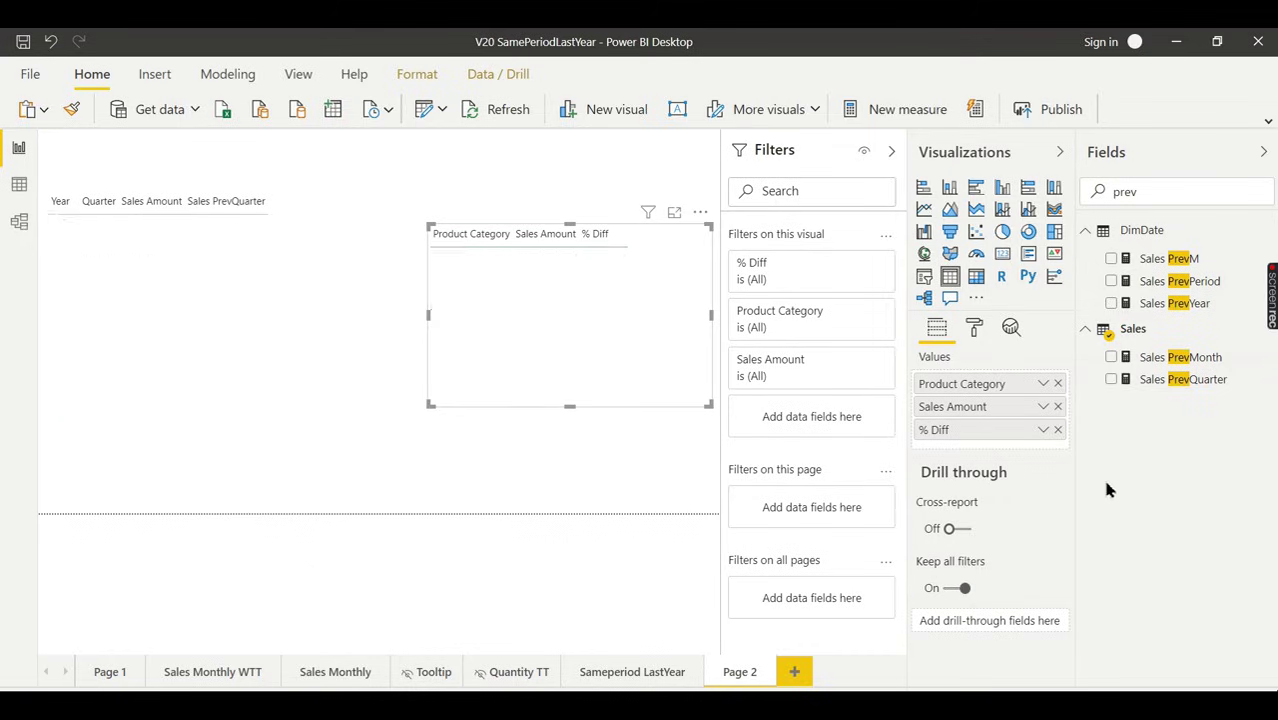
left_click(1057, 430)
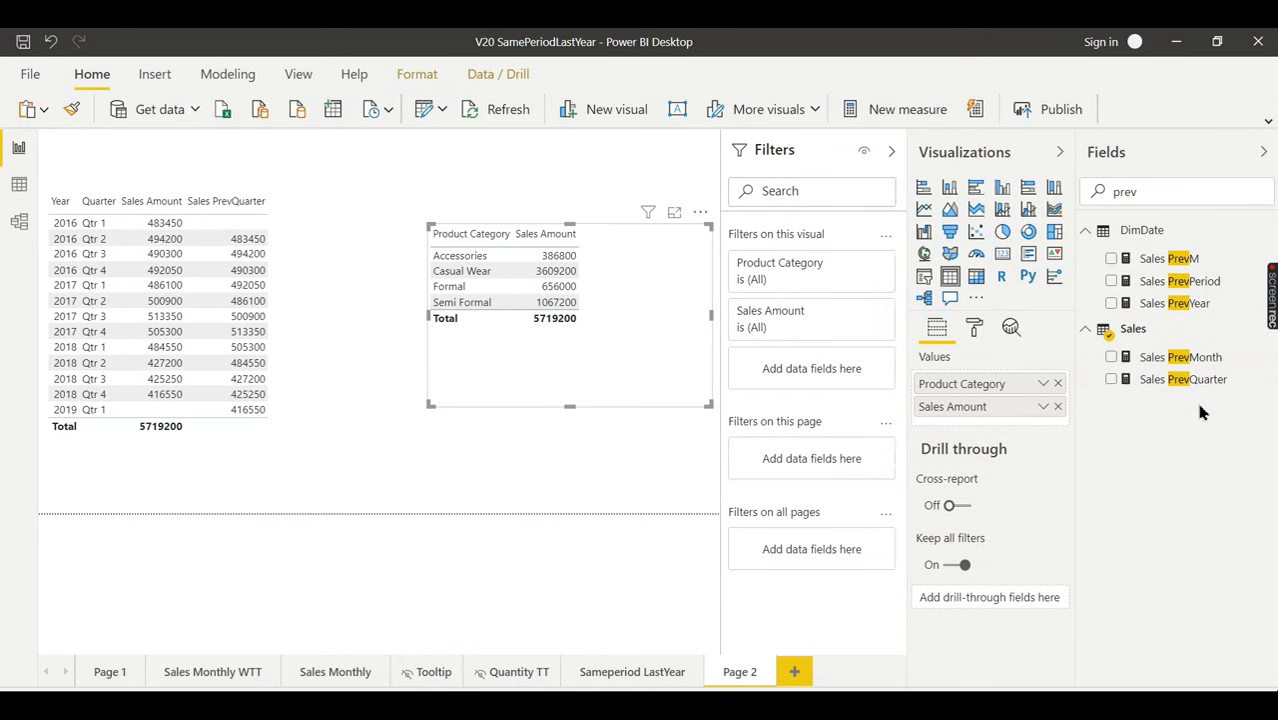
left_click(1111, 379)
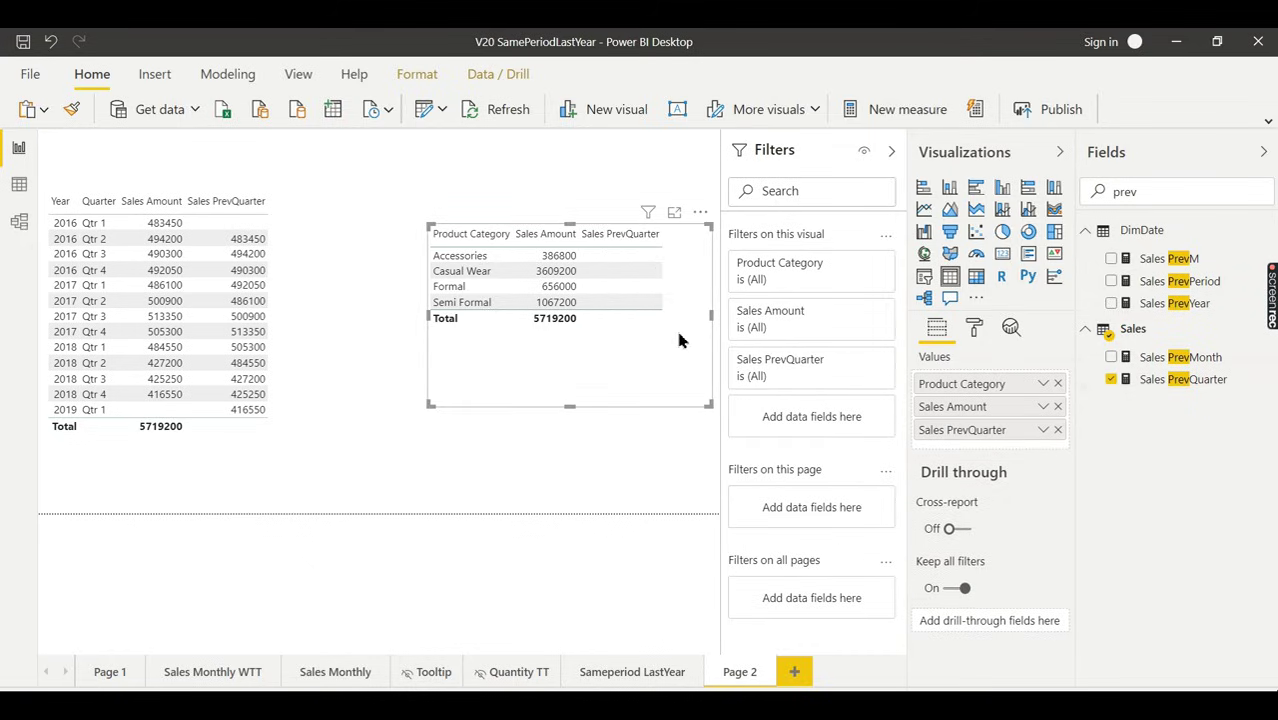
- Filter the category table by 2017 Qtr 3 and 2017 Qtr 2, and narrow the quarterly table to stop it overlapping
left_click(98, 316)
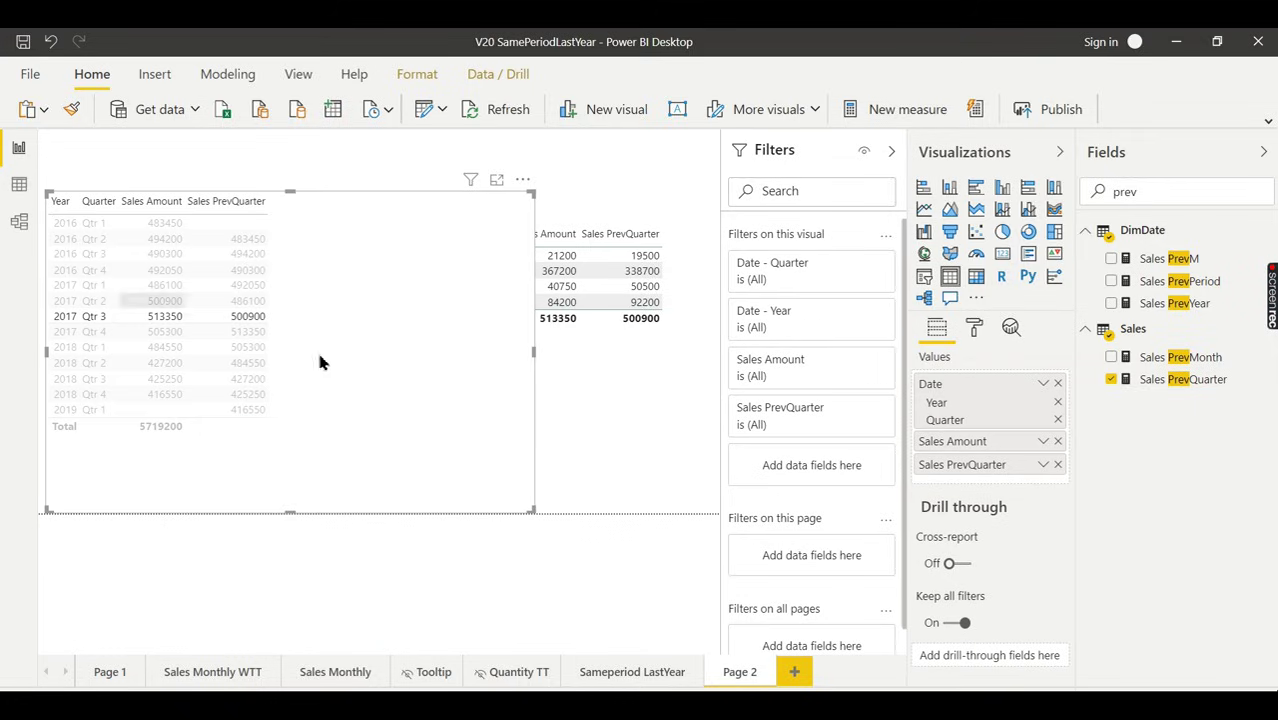
left_click(94, 301)
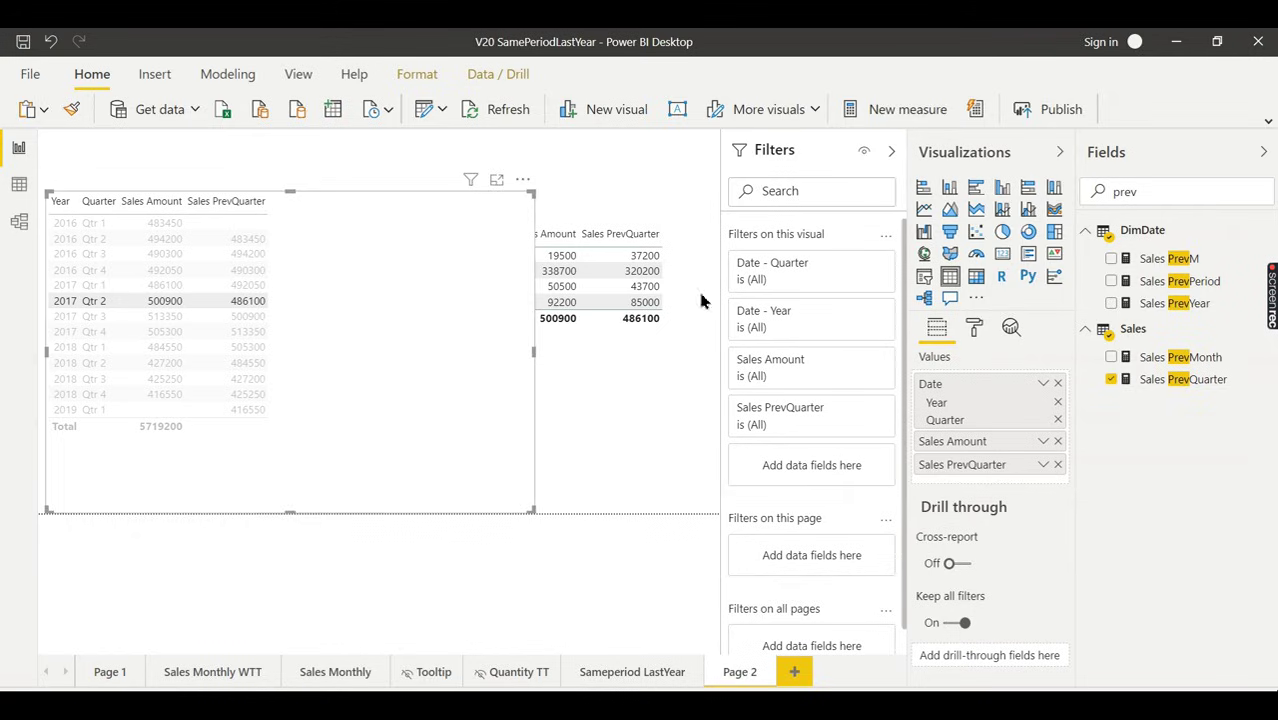
left_click_drag(537, 353, 392, 338)
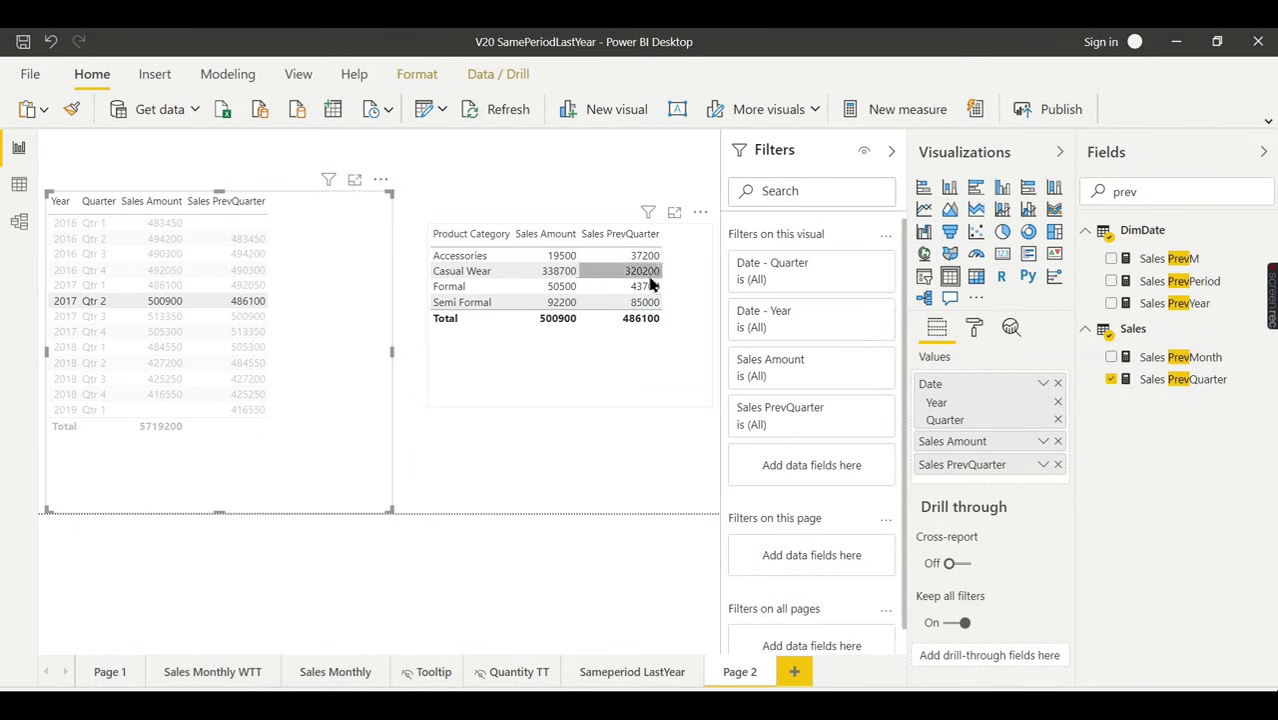
- Compare the category sales of 2017 Qtr 1 and 2017 Qtr 2 with their previous quarters and clear the filter
left_click(86, 288)
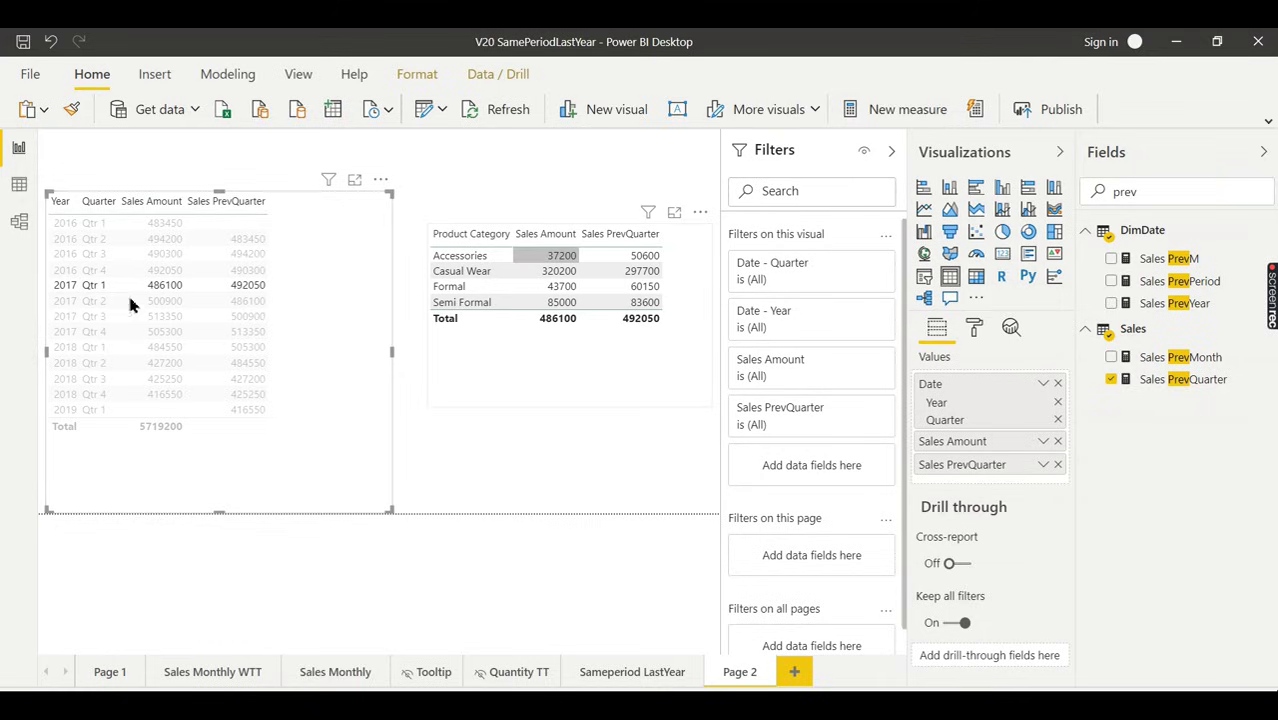
left_click(97, 302)
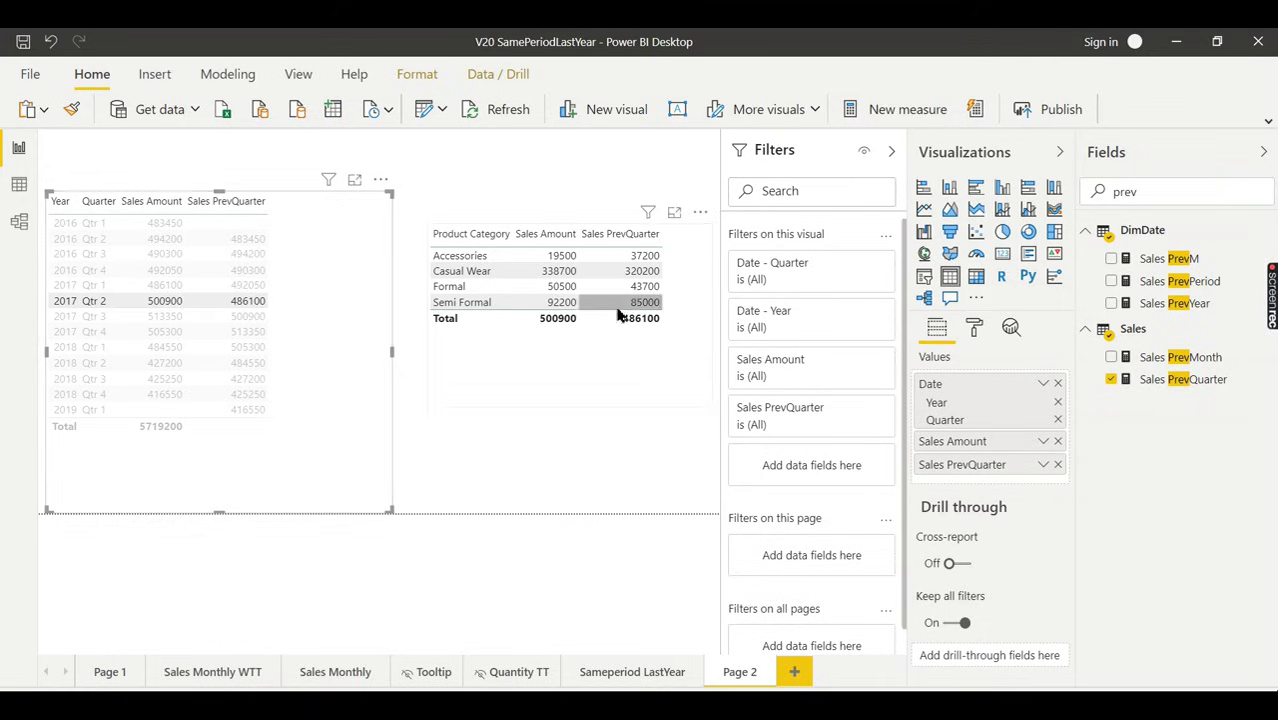
left_click(230, 302)
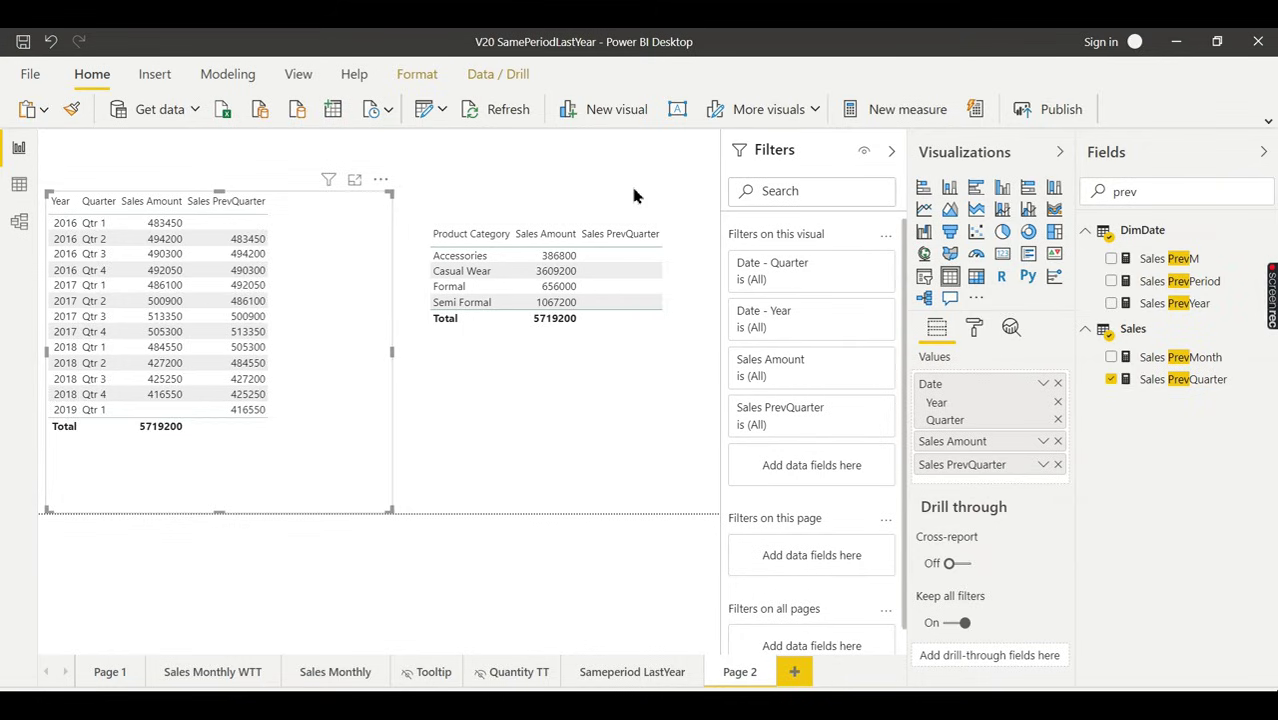
- Search the fields for Month and %, and open the % Diff measure's formula to review it
double_click(1160, 192)
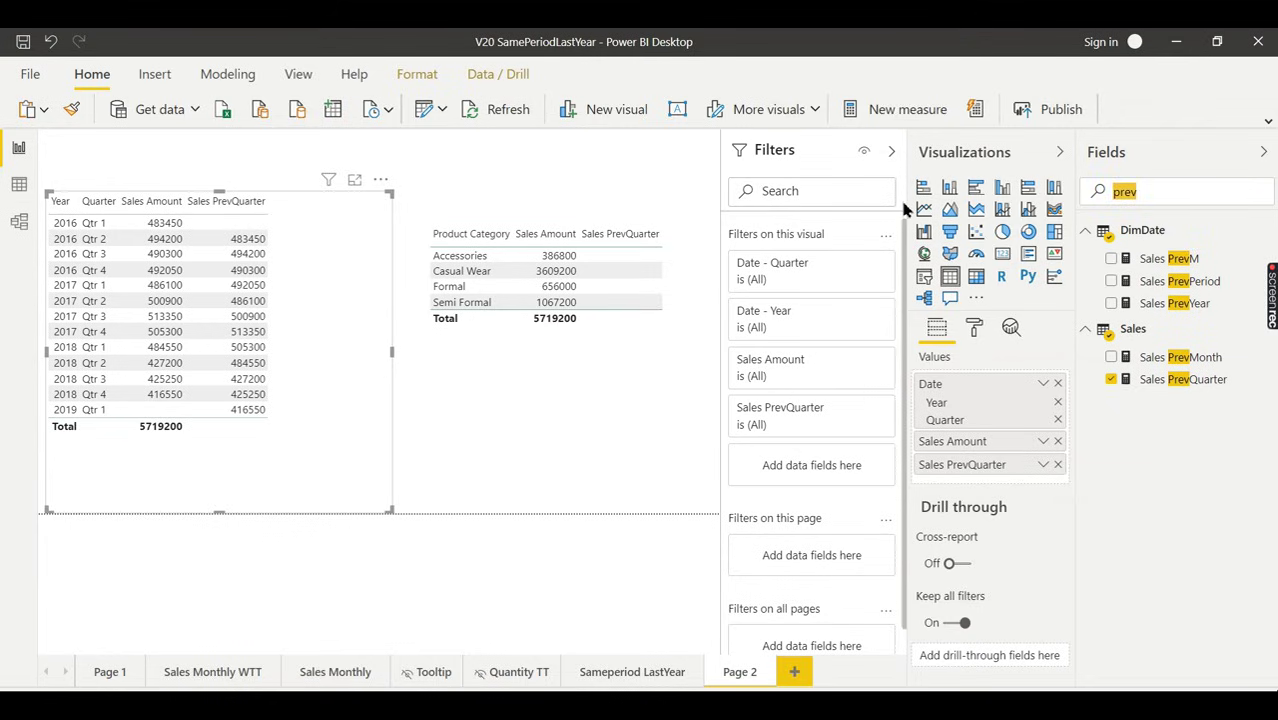
type("Month")
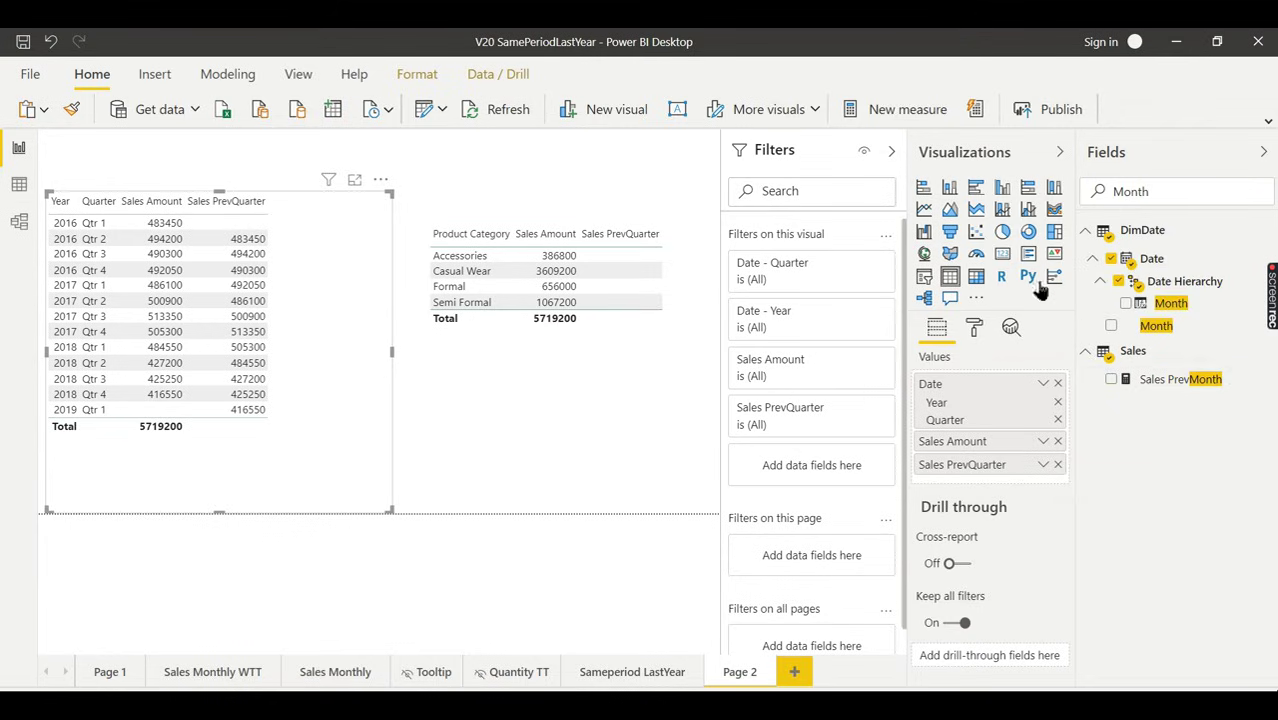
double_click(1160, 192)
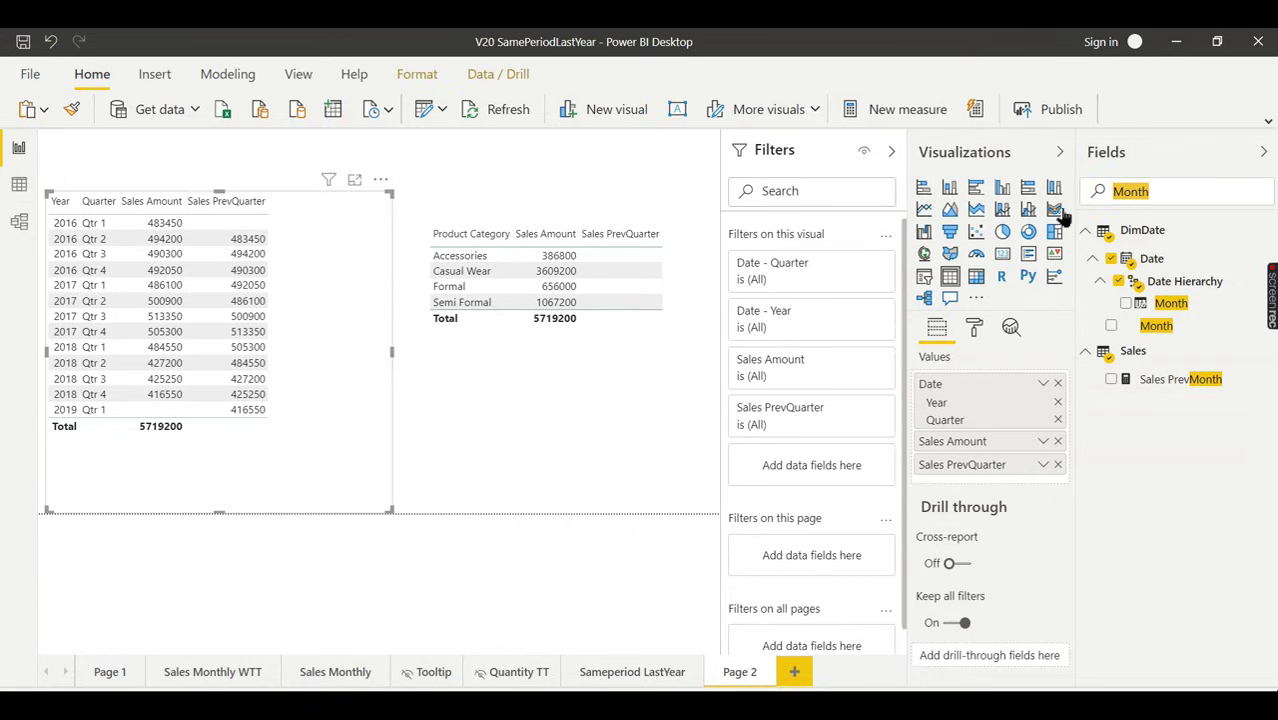
type("%")
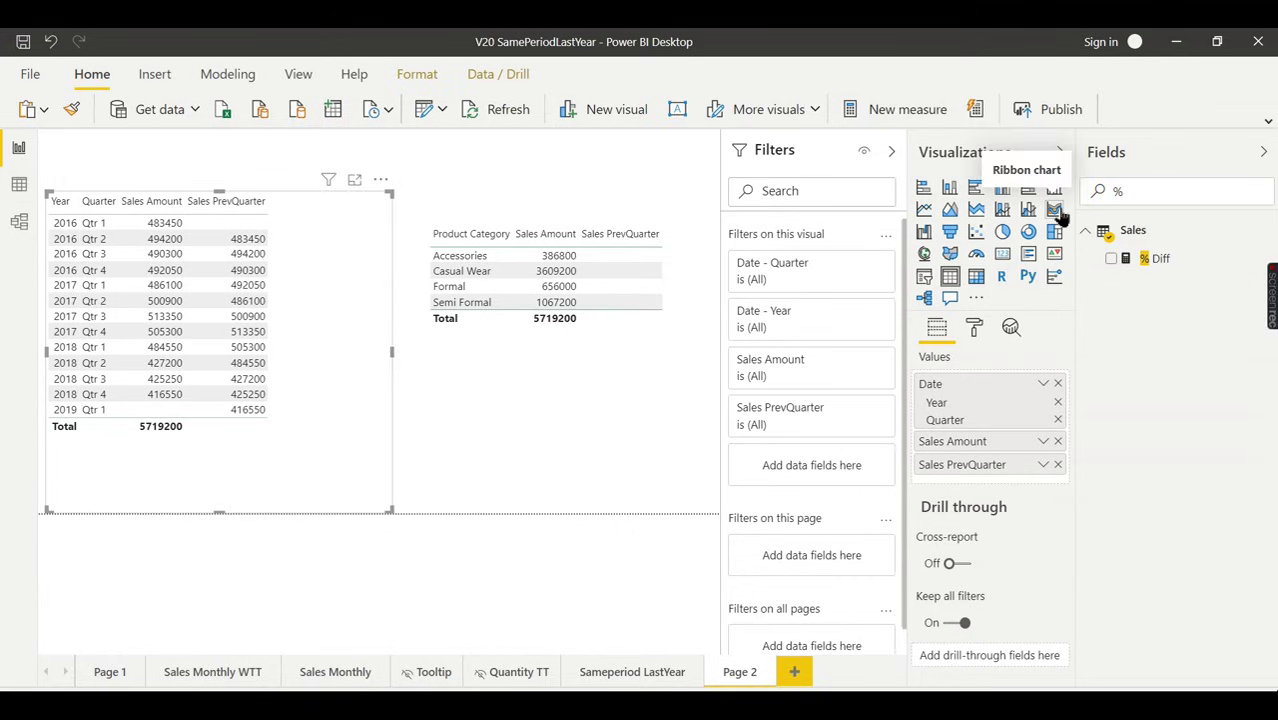
left_click(1160, 259)
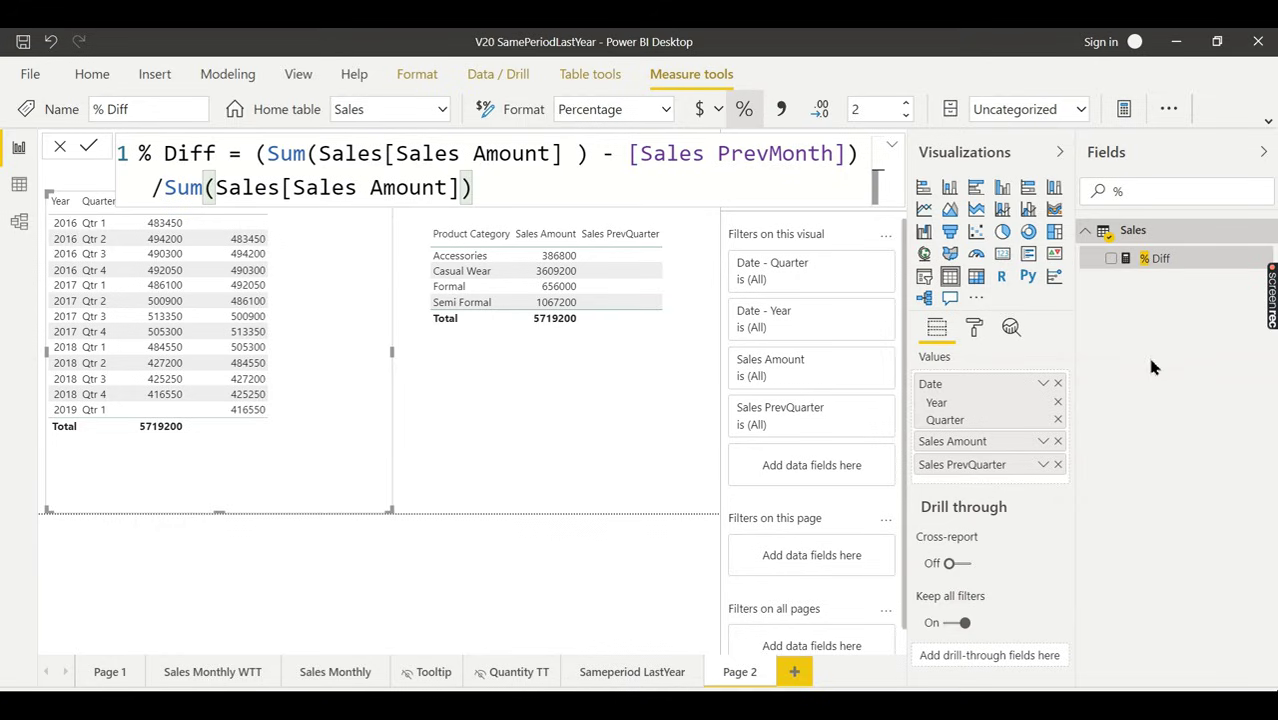
- Search the fields for Prev and add Sales PrevYear to the quarterly table
key("BackSpace")
left_click(1160, 191)
type("Prev")
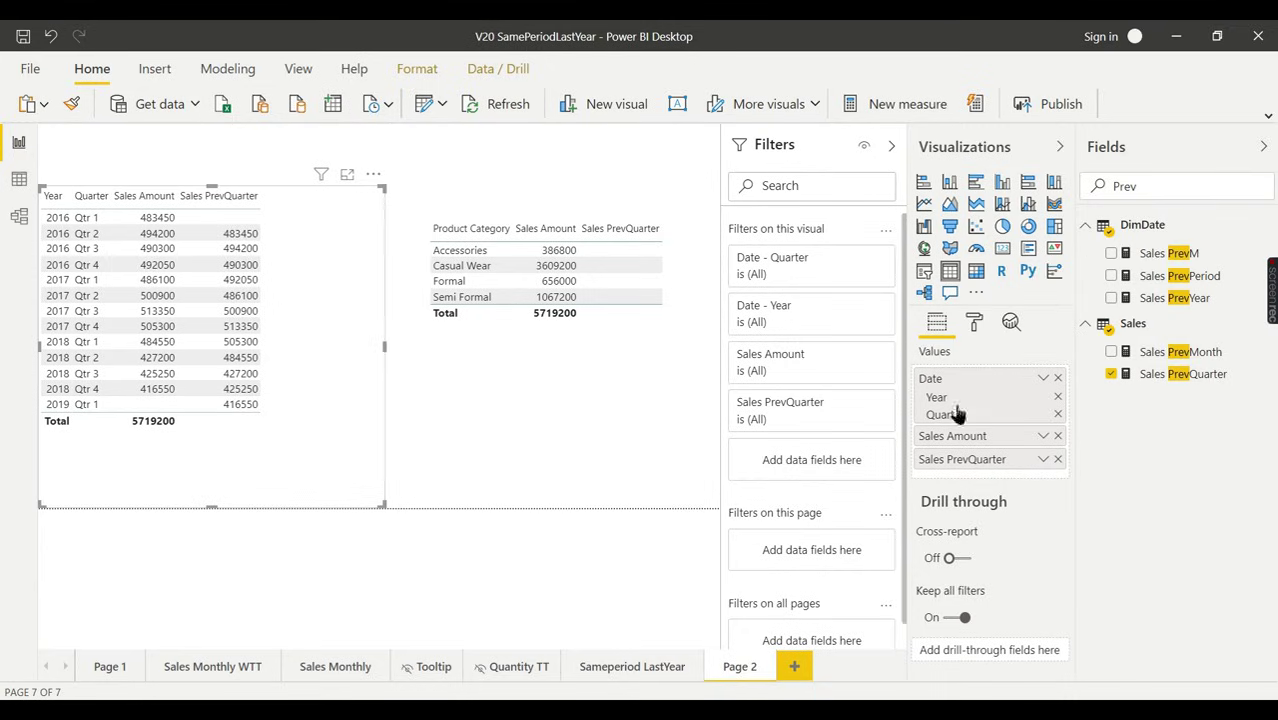
left_click(1112, 299)
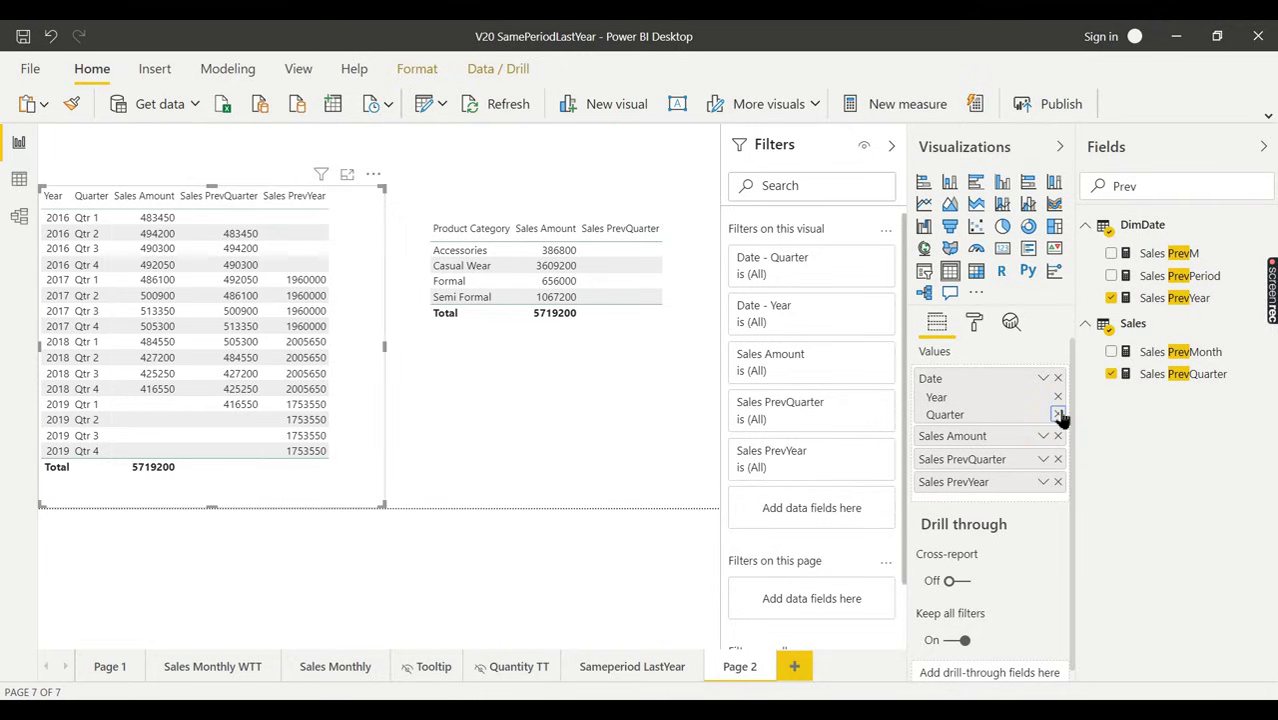
- Remove Quarter, Sales Amount and Sales PrevQuarter from the date table, leaving Year and Sales PrevYear
left_click(1058, 414)
left_click(1058, 418)
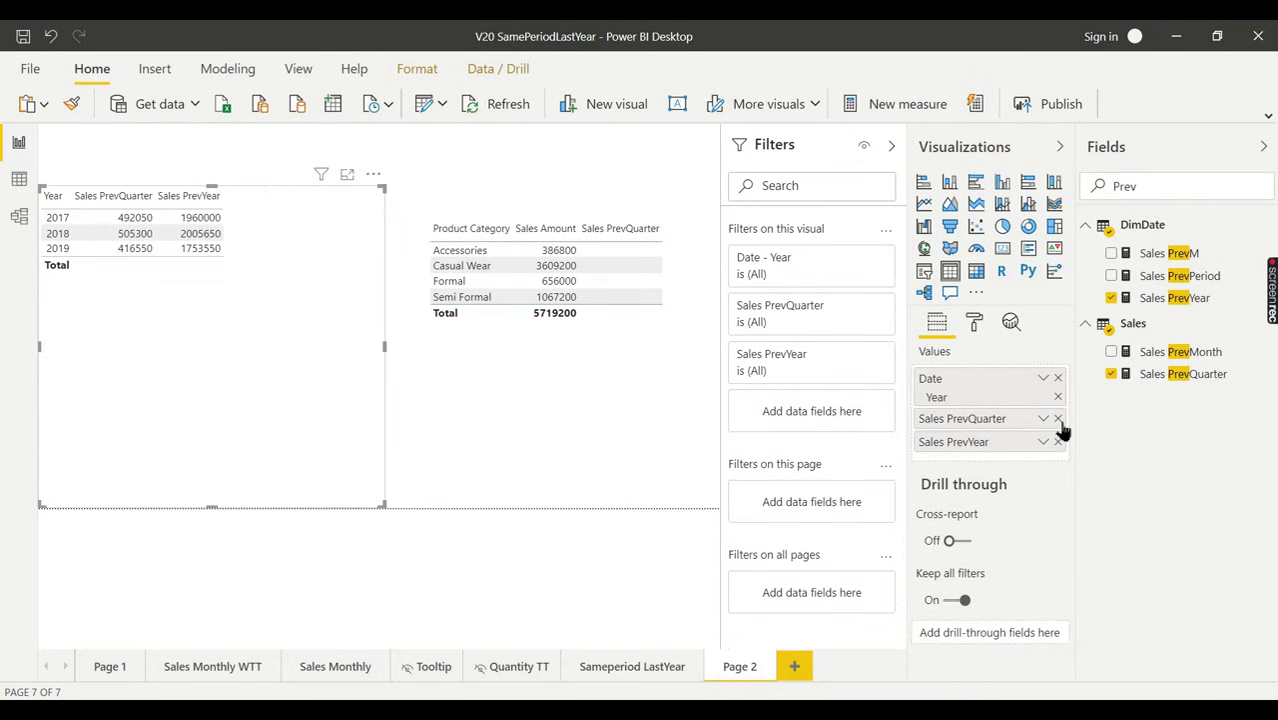
left_click(1058, 419)
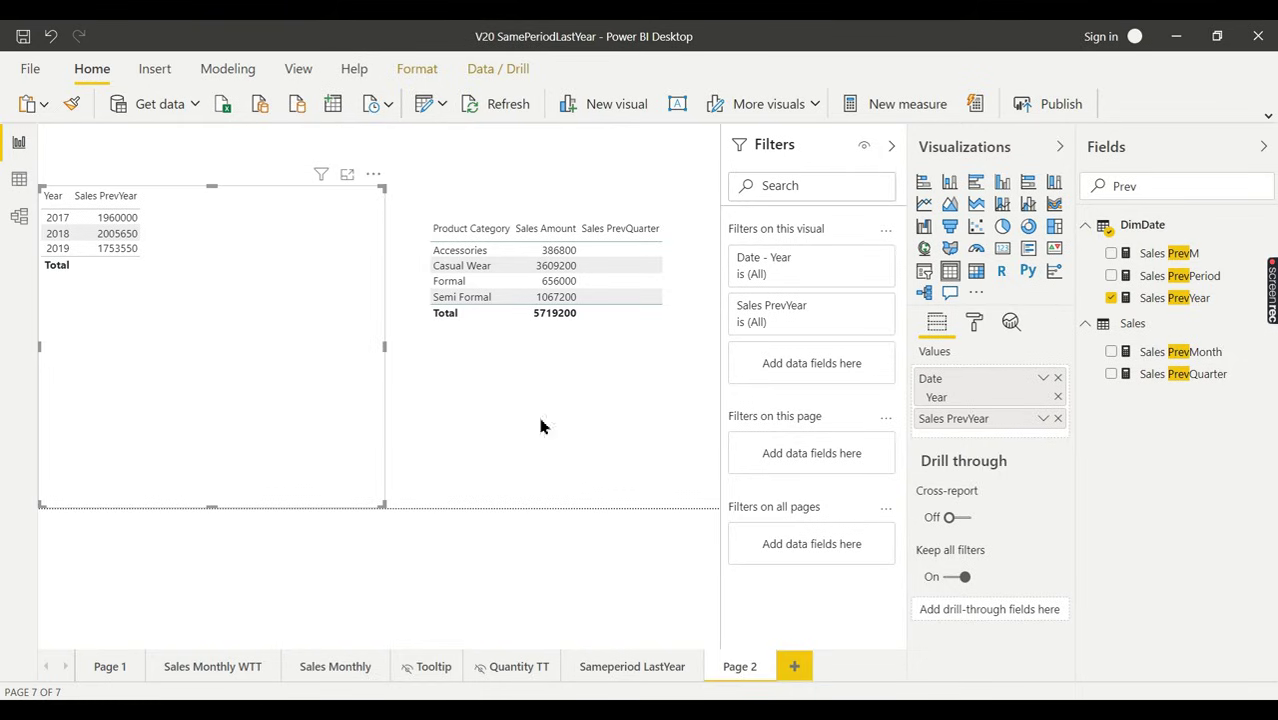
- Find the Sales Amount field, add it to the yearly table and place it before Sales PrevYear
double_click(1155, 187)
type("Sales")
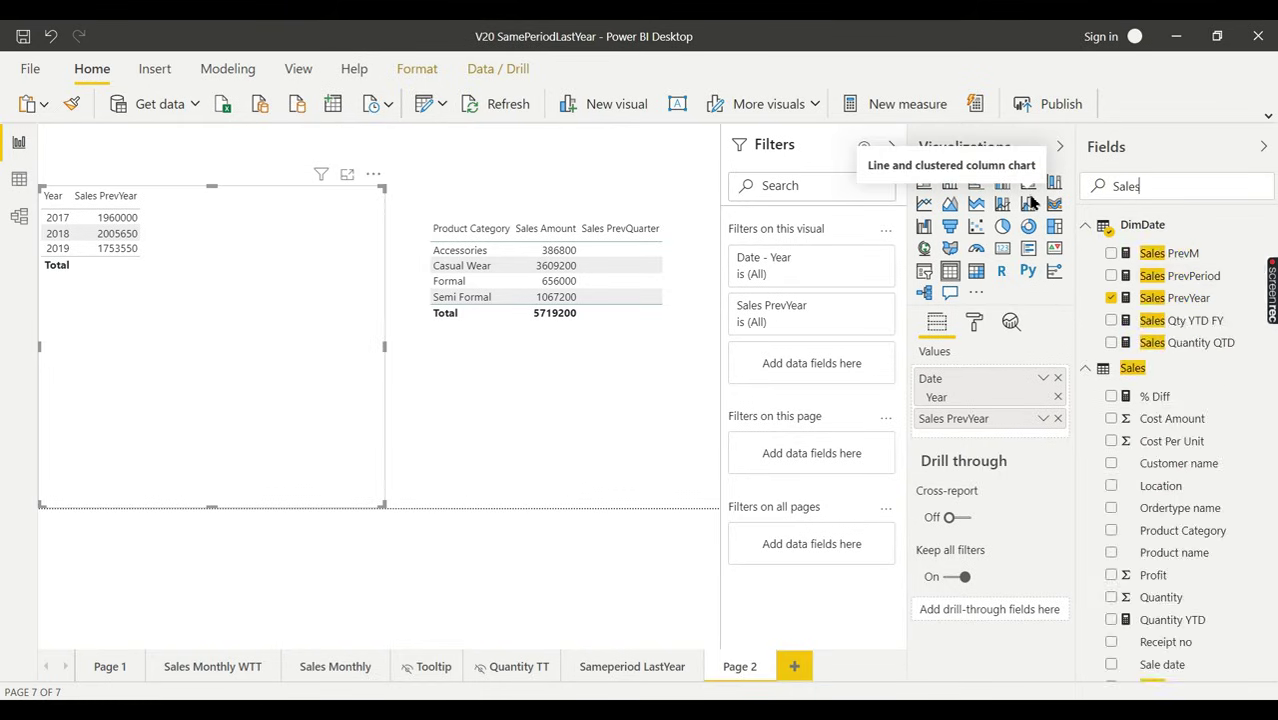
scroll(1195, 640, "down", 5)
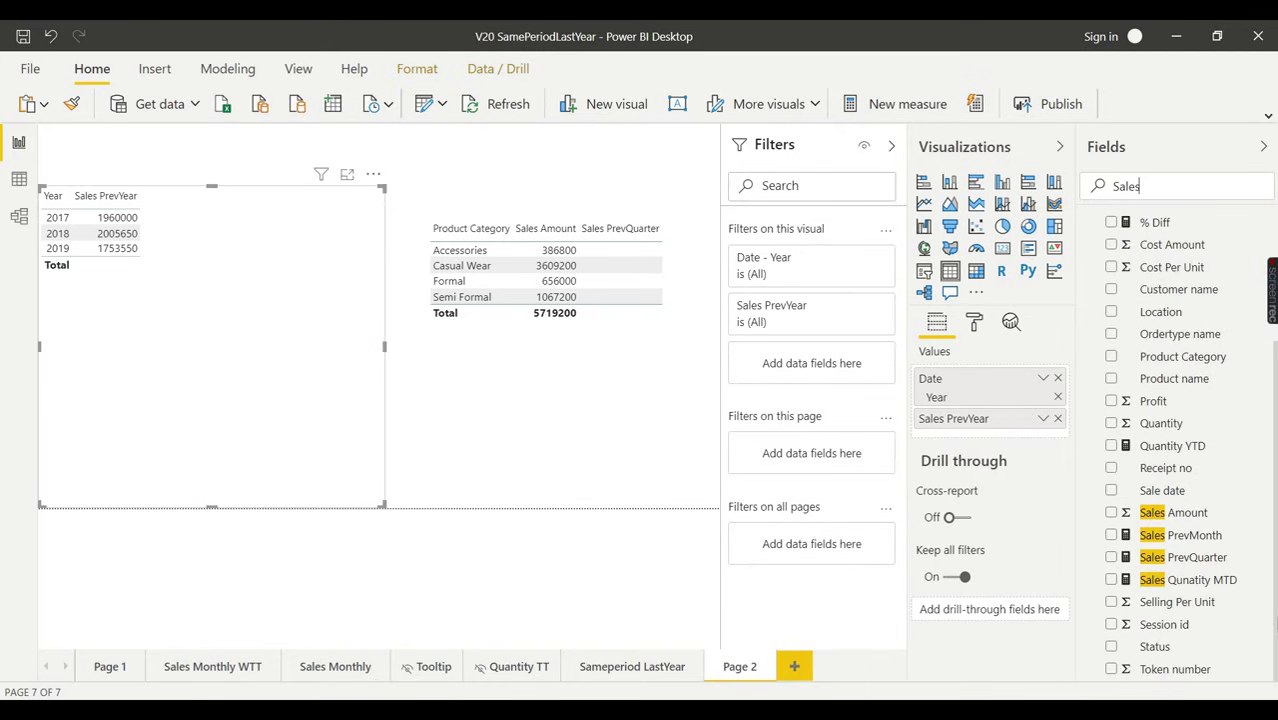
left_click(1112, 514)
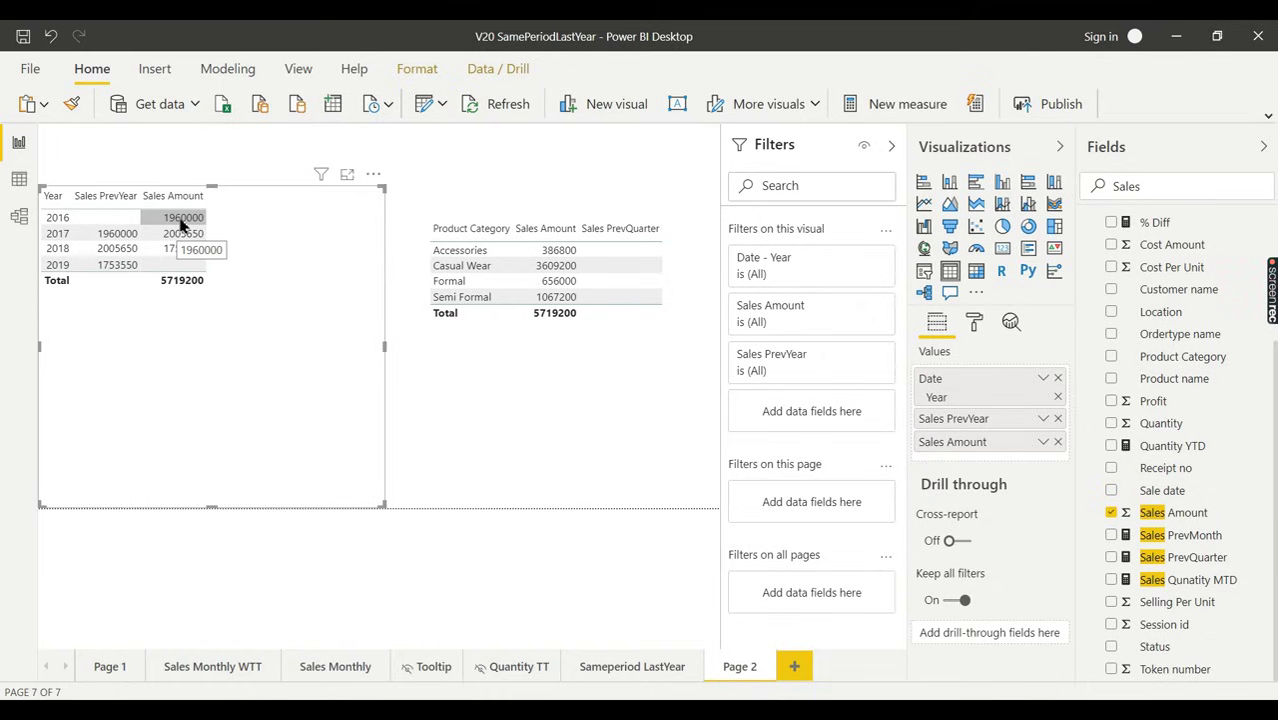
mouse_move(970, 438)
left_mouse_down()
mouse_move(970, 414)
mouse_move(955, 420)
left_mouse_up()
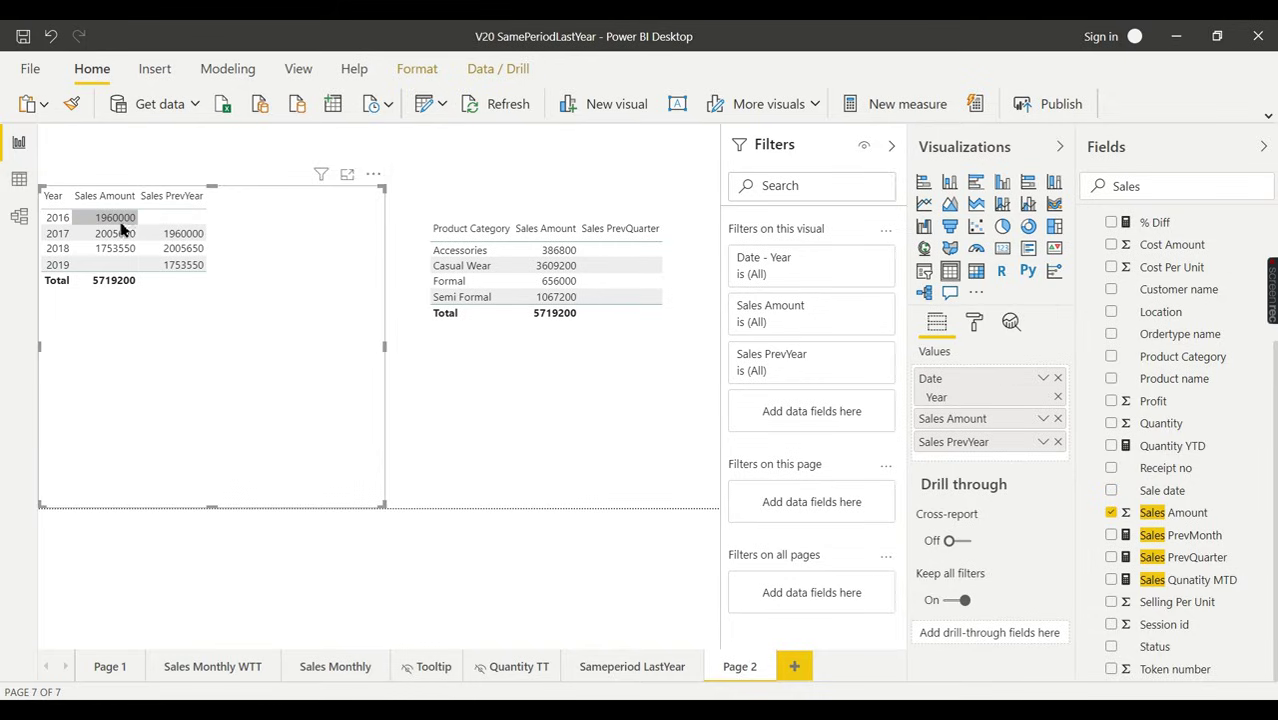